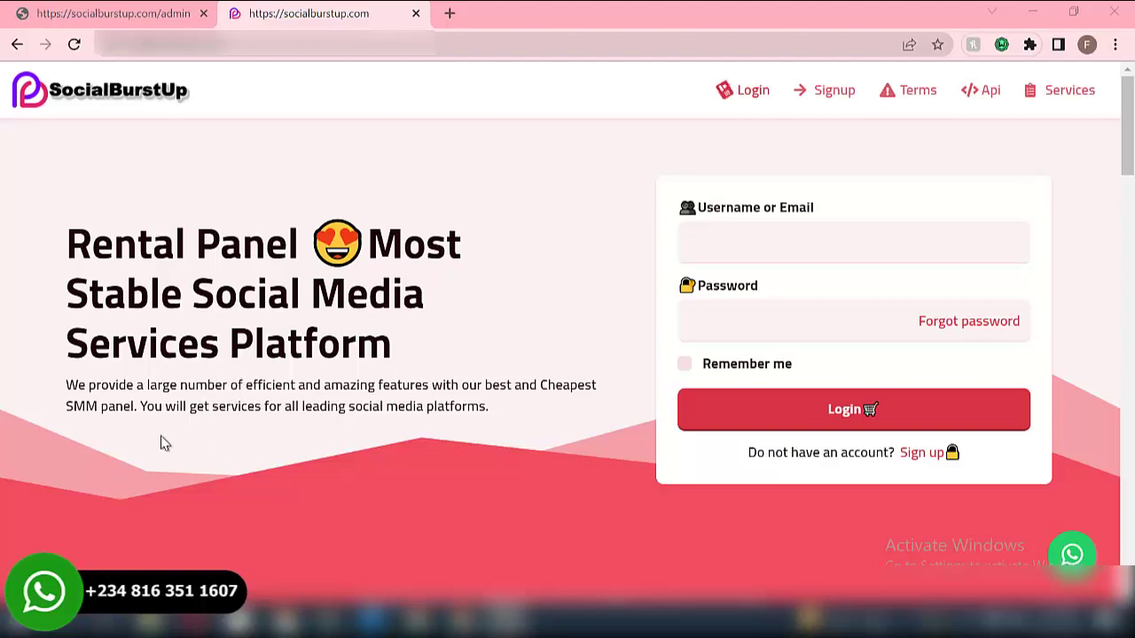
# Step: Scroll the login page and fill the Username field with the saved autofill username
pyautogui.scroll(-4, 299, 399)
pyautogui.scroll(-15, 299, 399)
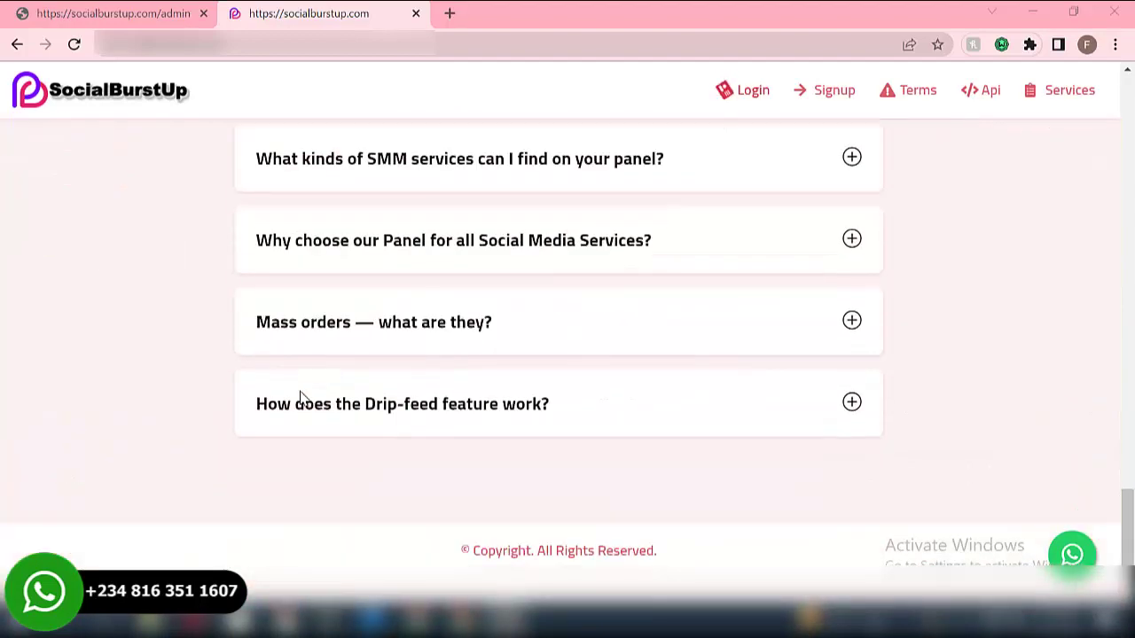
pyautogui.scroll(15, 300, 396)
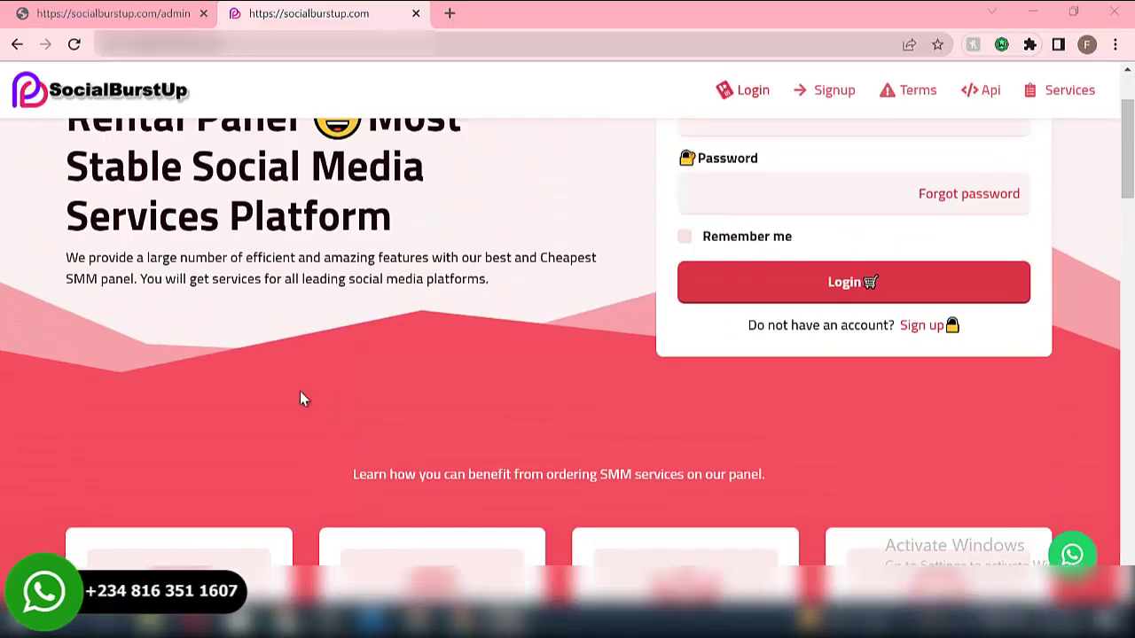
pyautogui.scroll(2, 300, 399)
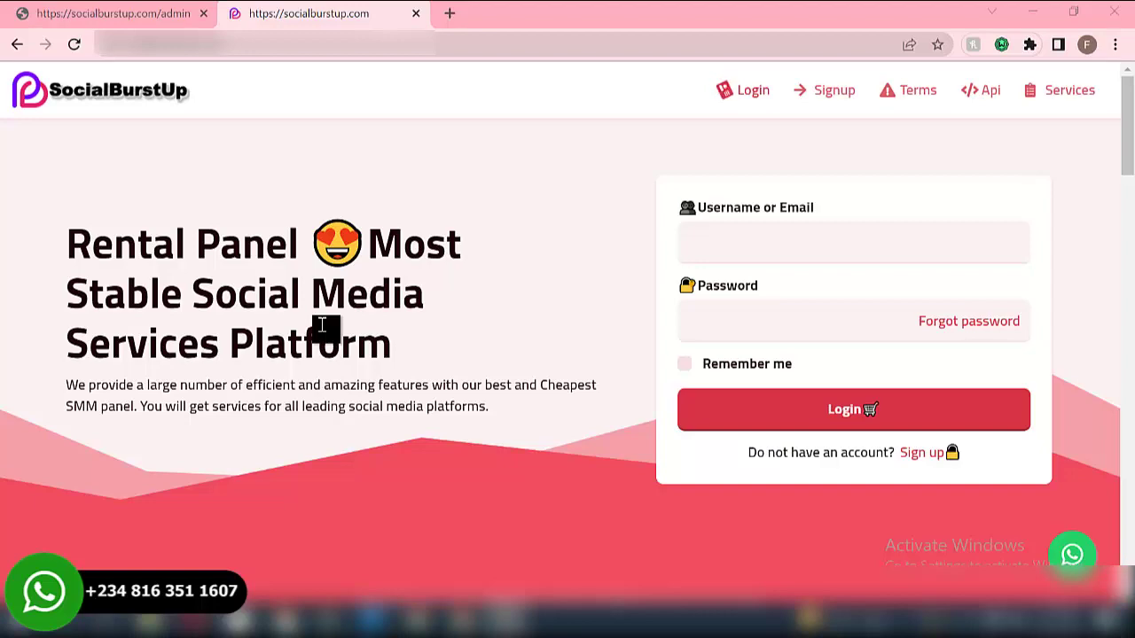
pyautogui.scroll(-1, 227, 304)
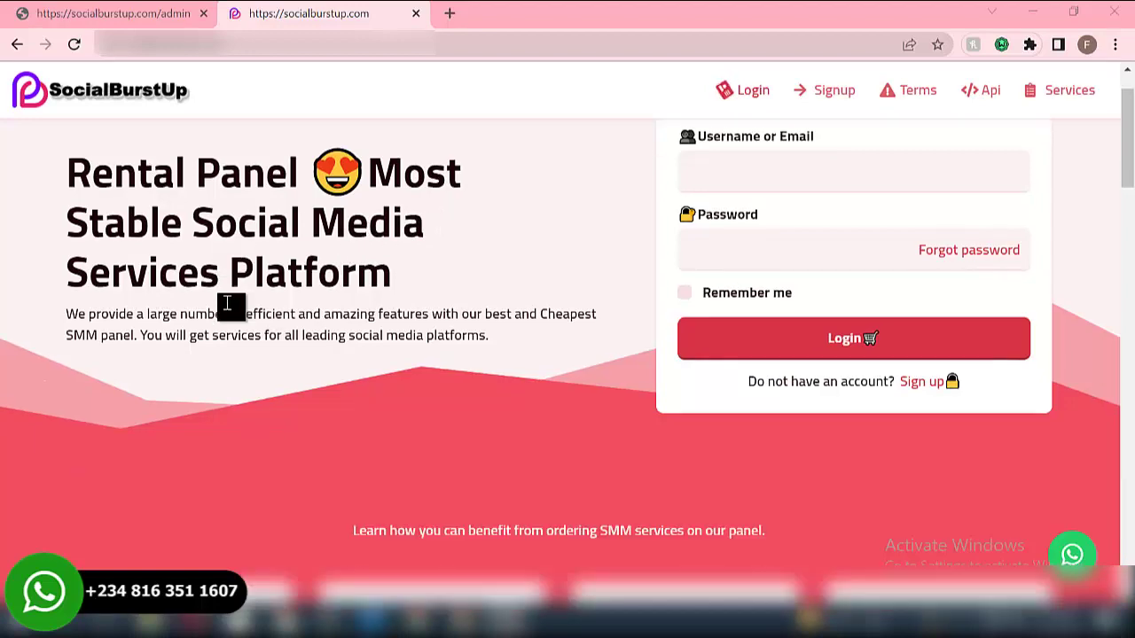
pyautogui.scroll(-5, 228, 303)
pyautogui.scroll(-6, 228, 303)
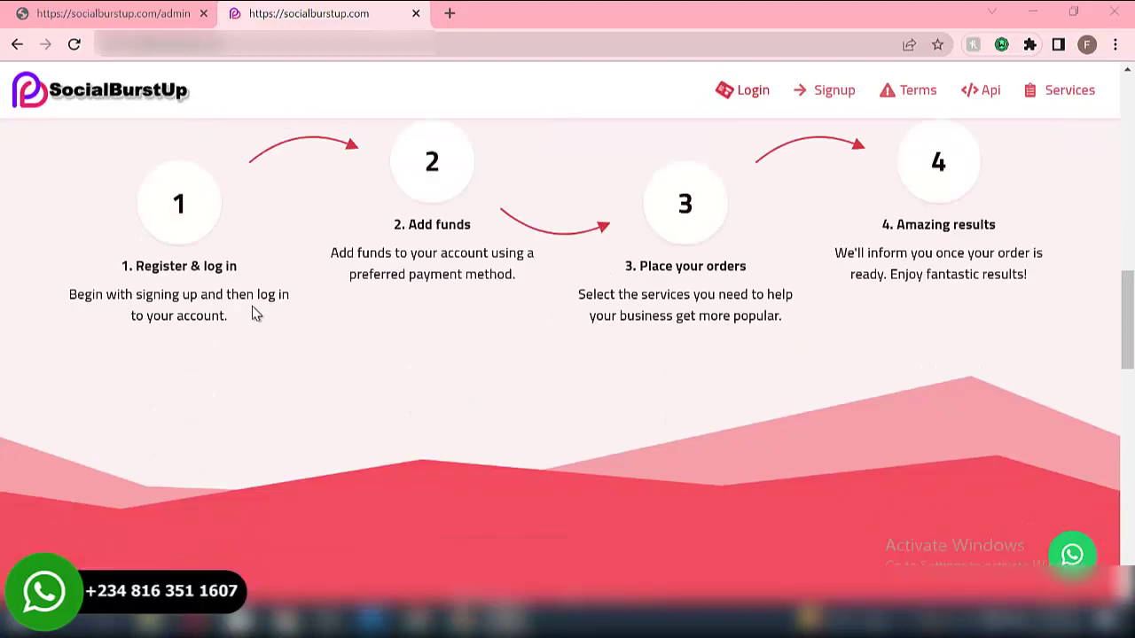
pyautogui.scroll(-3, 252, 306)
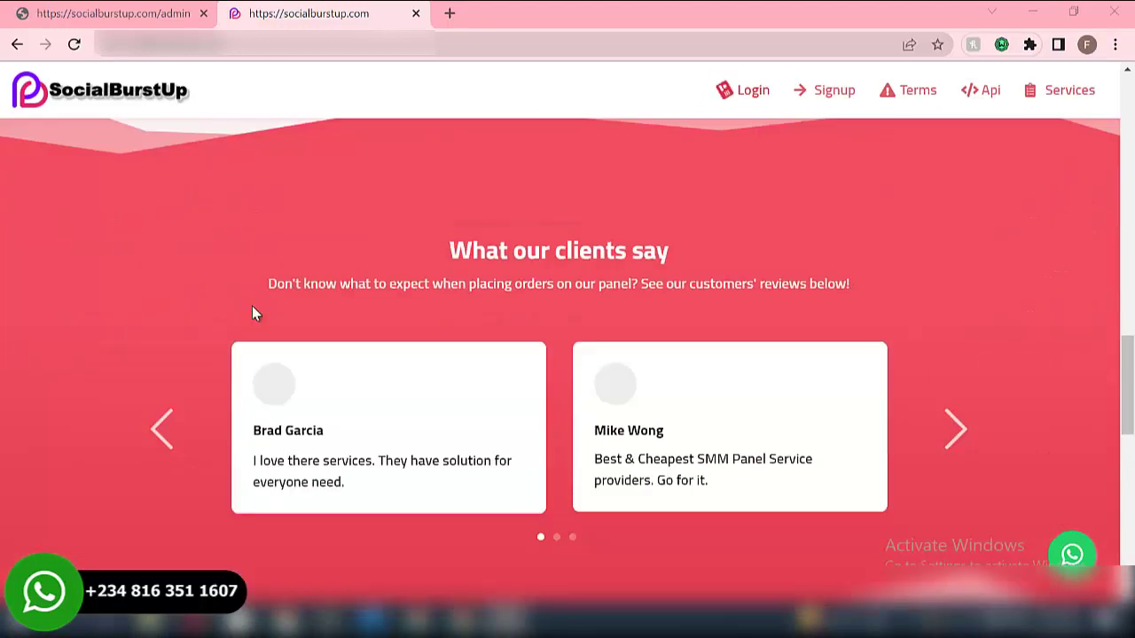
pyautogui.scroll(-8, 310, 328)
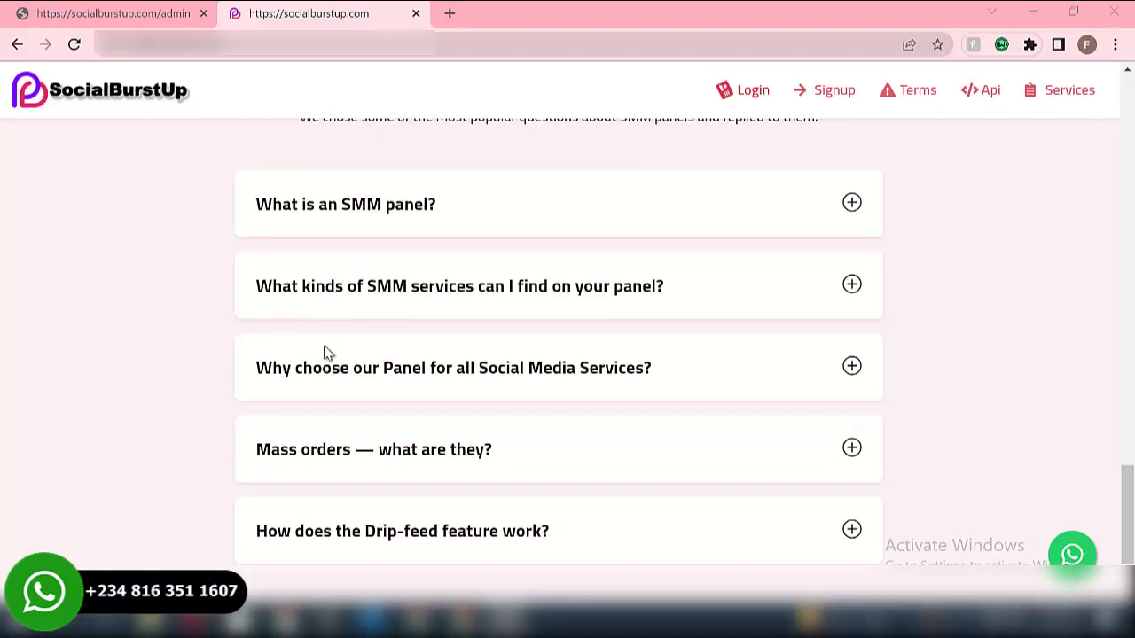
pyautogui.scroll(-2, 324, 353)
pyautogui.scroll(15, 319, 352)
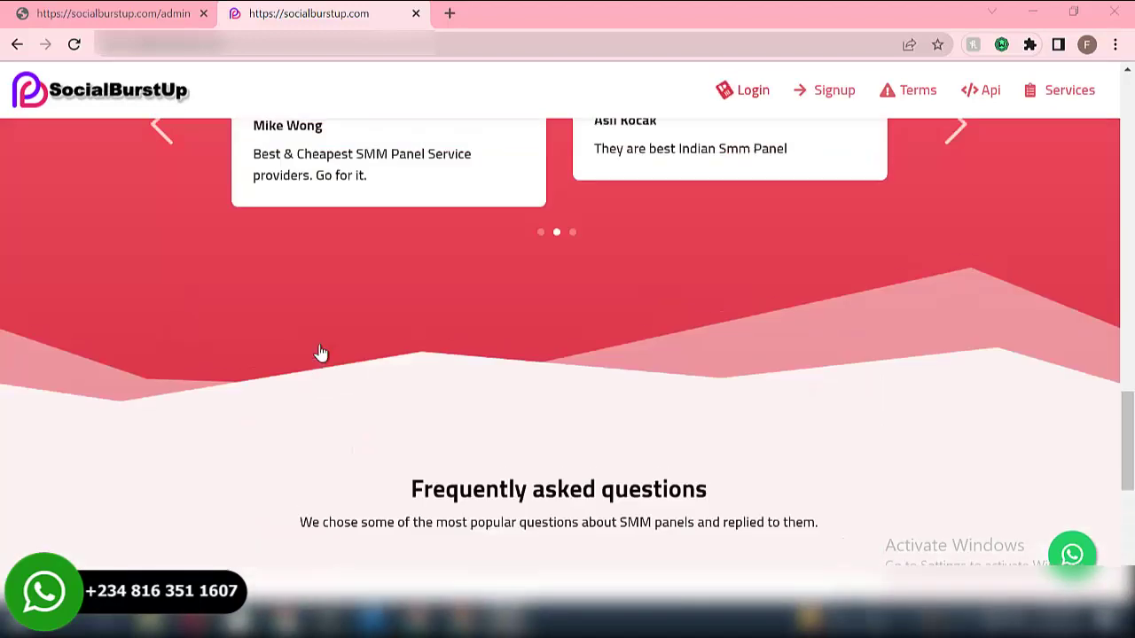
pyautogui.scroll(10, 321, 353)
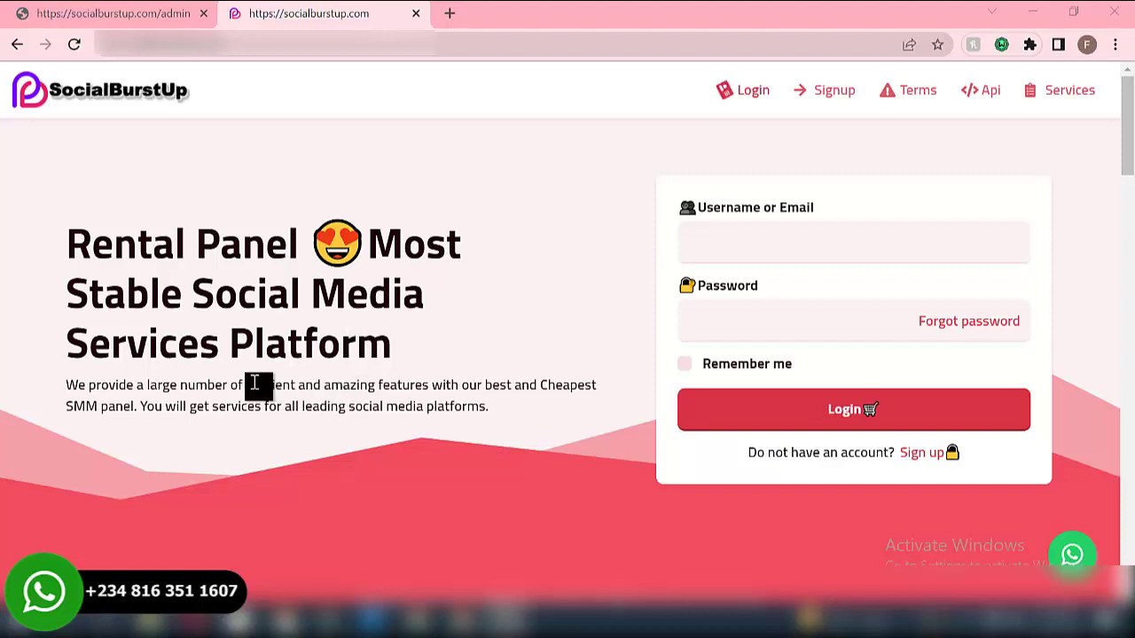
pyautogui.scroll(-1, 284, 393)
pyautogui.scroll(1, 280, 391)
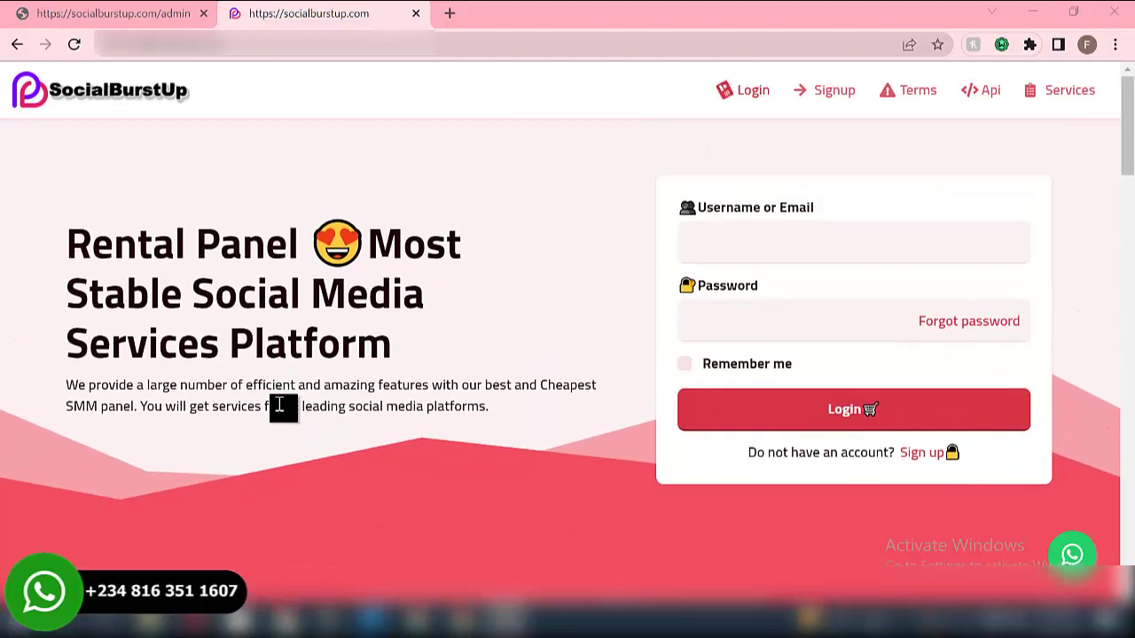
pyautogui.scroll(-10, 281, 405)
pyautogui.scroll(-9, 279, 405)
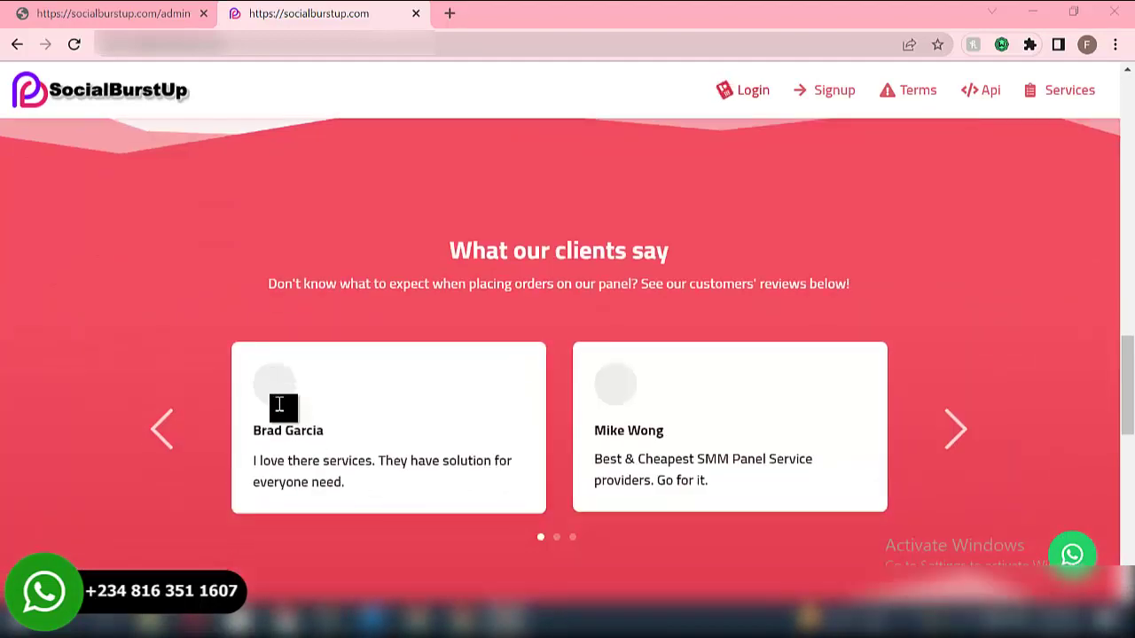
pyautogui.scroll(11, 279, 405)
pyautogui.scroll(10, 280, 405)
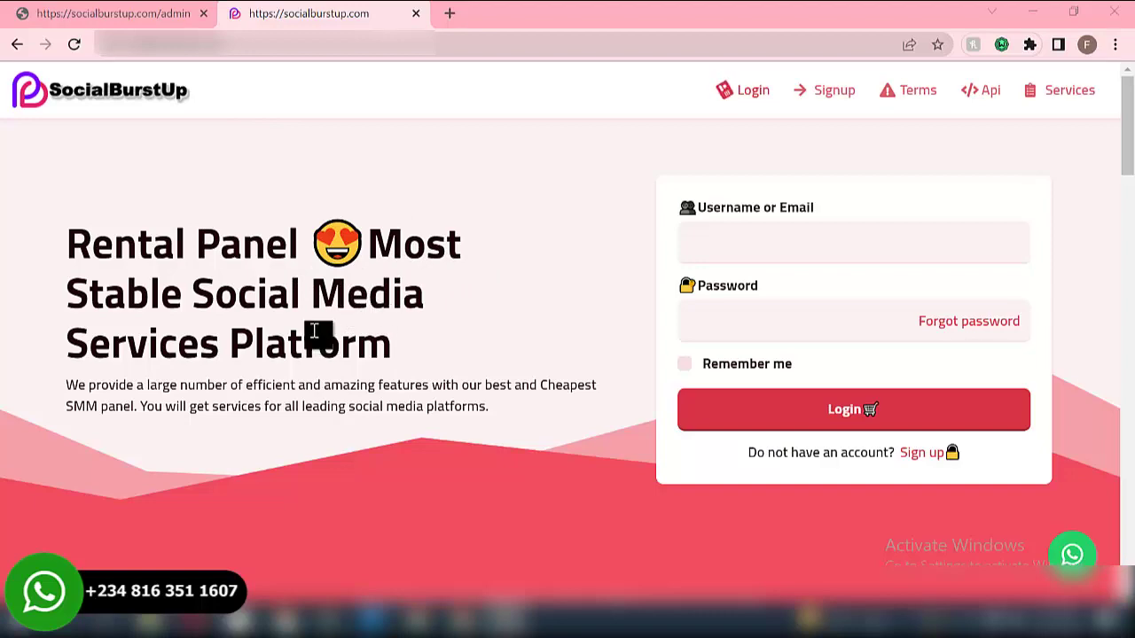
pyautogui.scroll(-15, 313, 331)
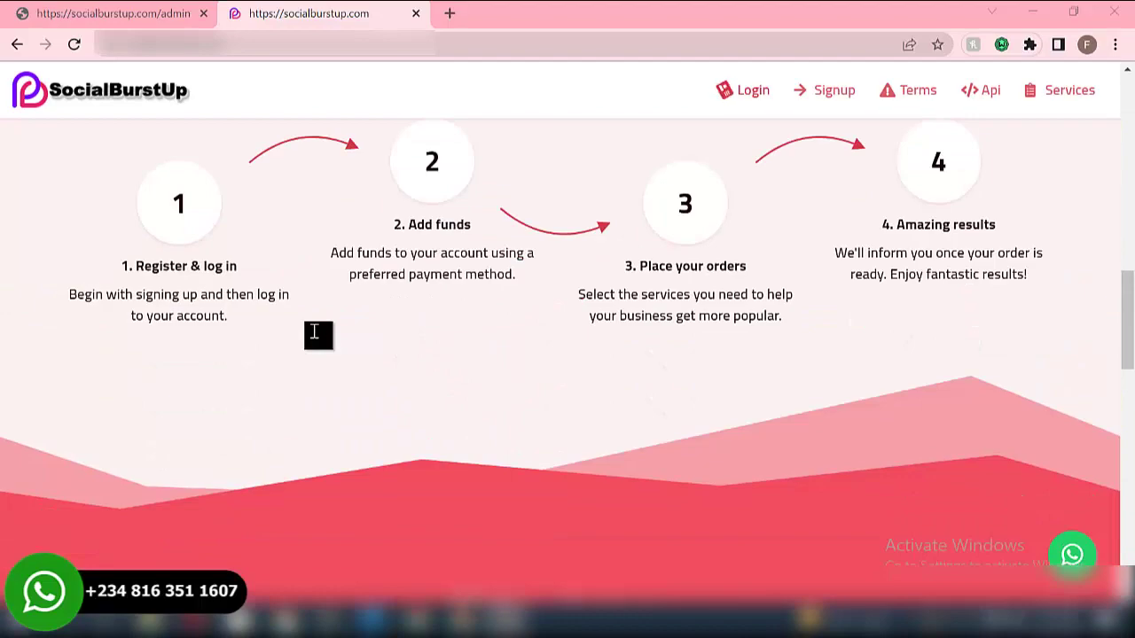
pyautogui.scroll(-3, 314, 332)
pyautogui.scroll(15, 313, 331)
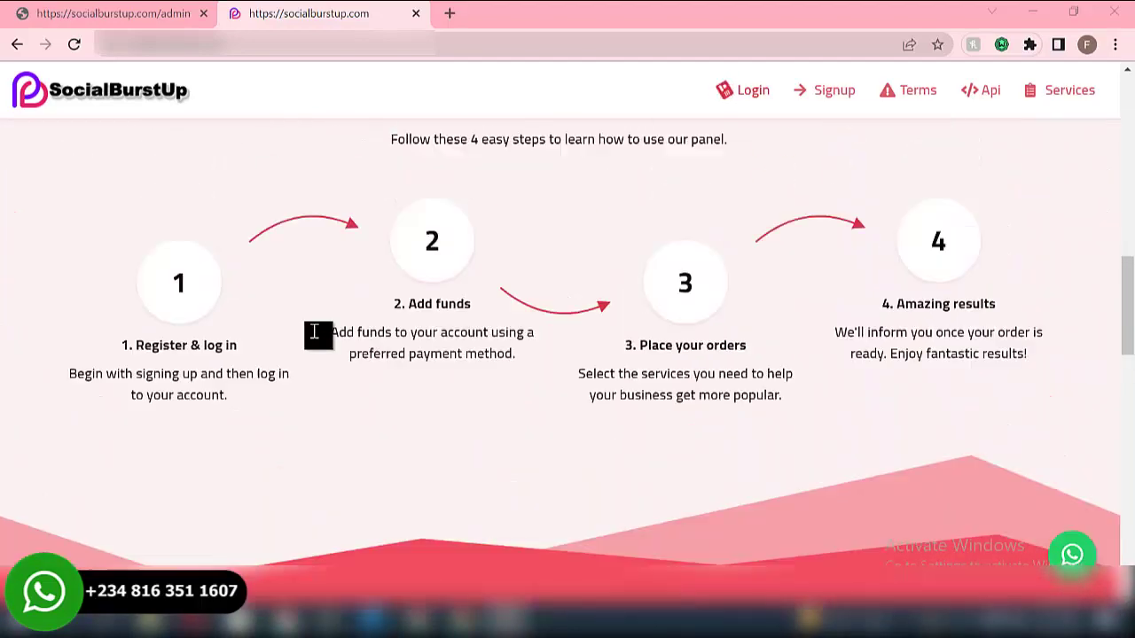
pyautogui.scroll(5, 314, 332)
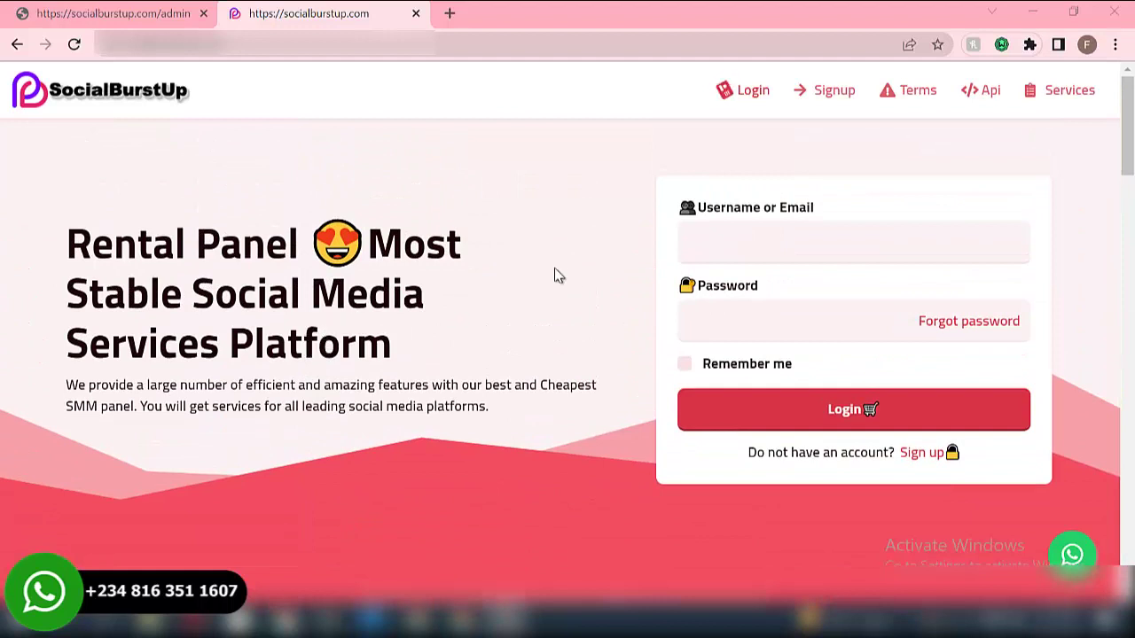
pyautogui.click(735, 245)
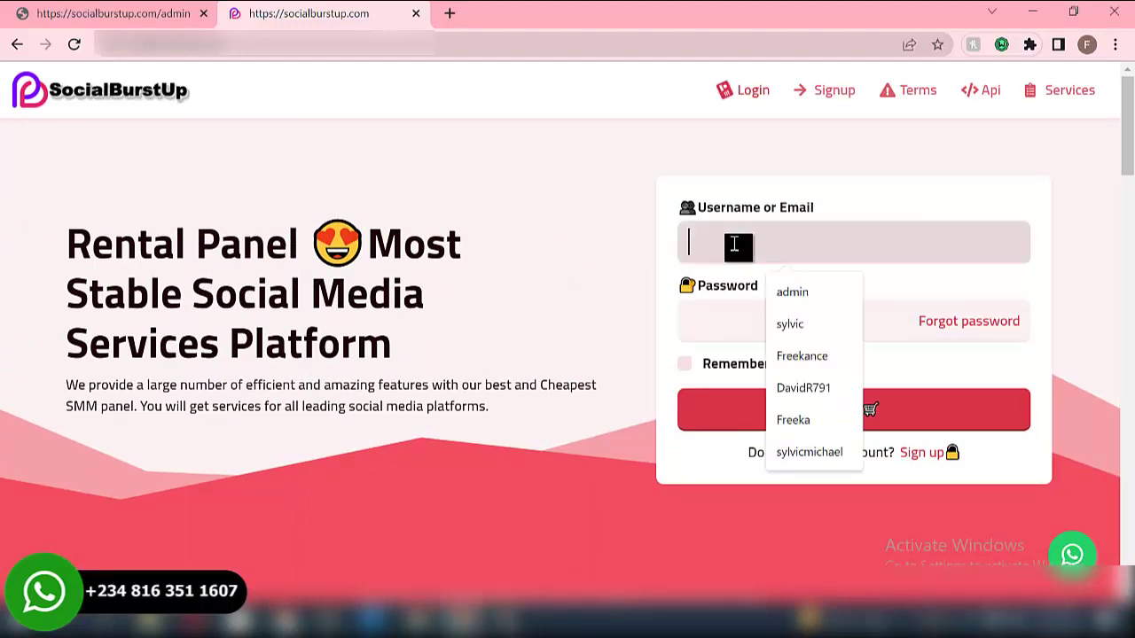
pyautogui.click(787, 324)
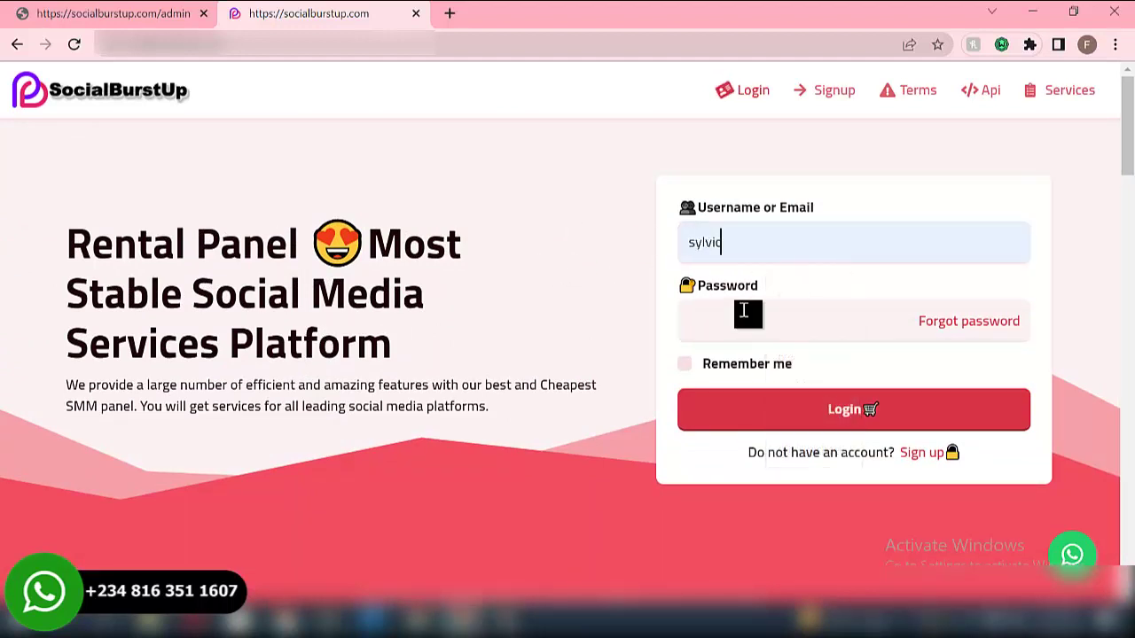
pyautogui.click(699, 321)
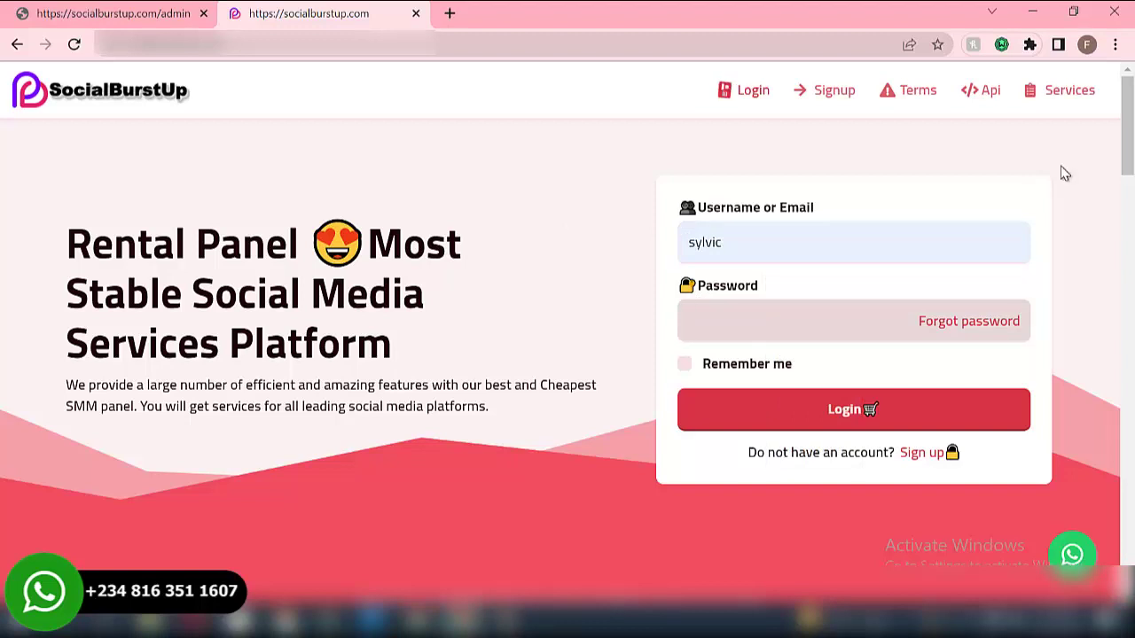
# Step: Close the accidentally opened help tab, enter the account password and log in
pyautogui.press('F1')
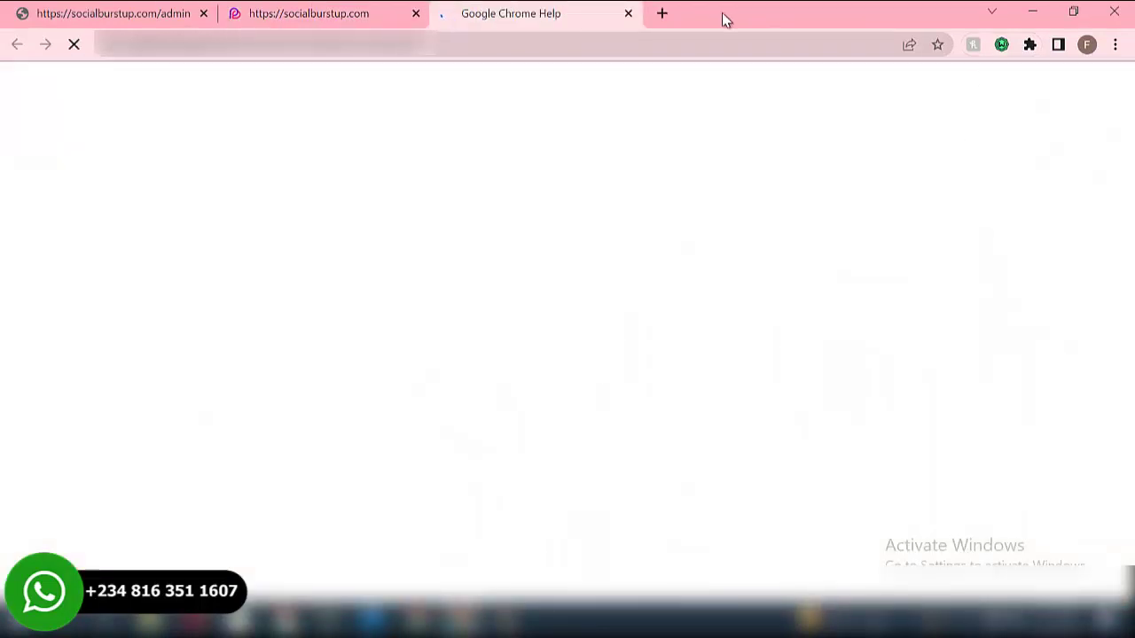
pyautogui.click(628, 14)
pyautogui.click(701, 309)
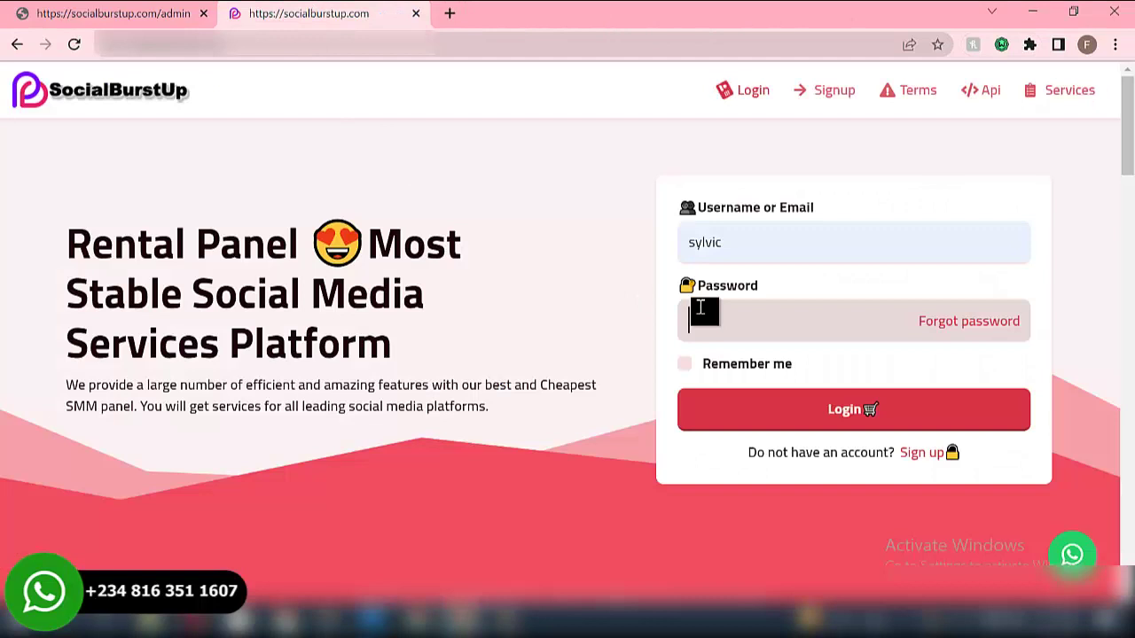
pyautogui.write('•••••••••')
pyautogui.click(839, 415)
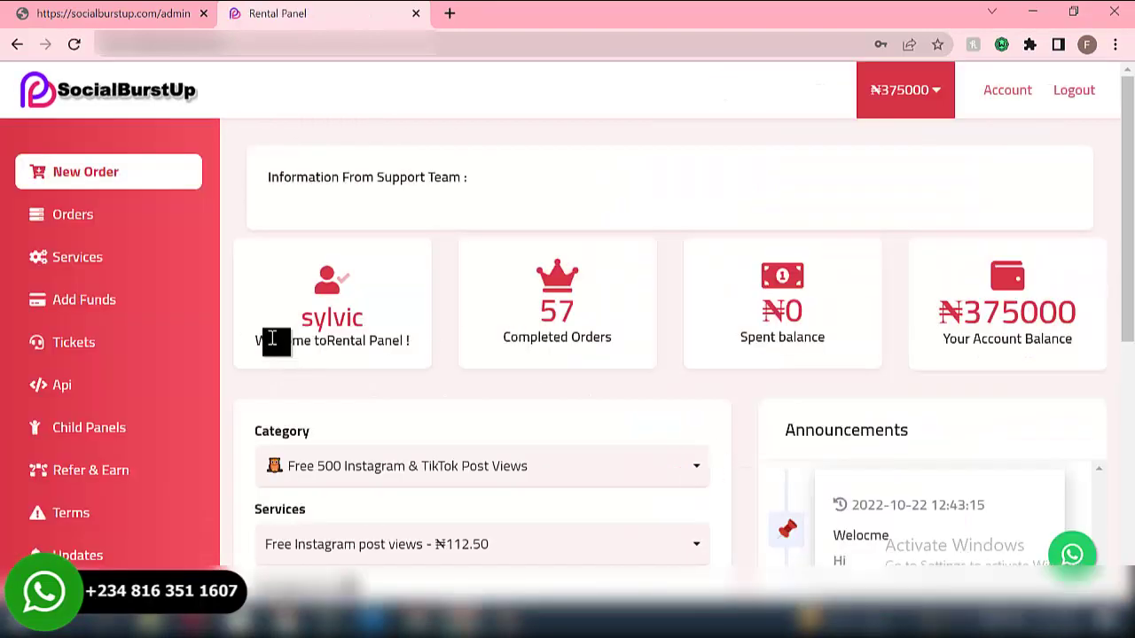
pyautogui.scroll(-5, 463, 278)
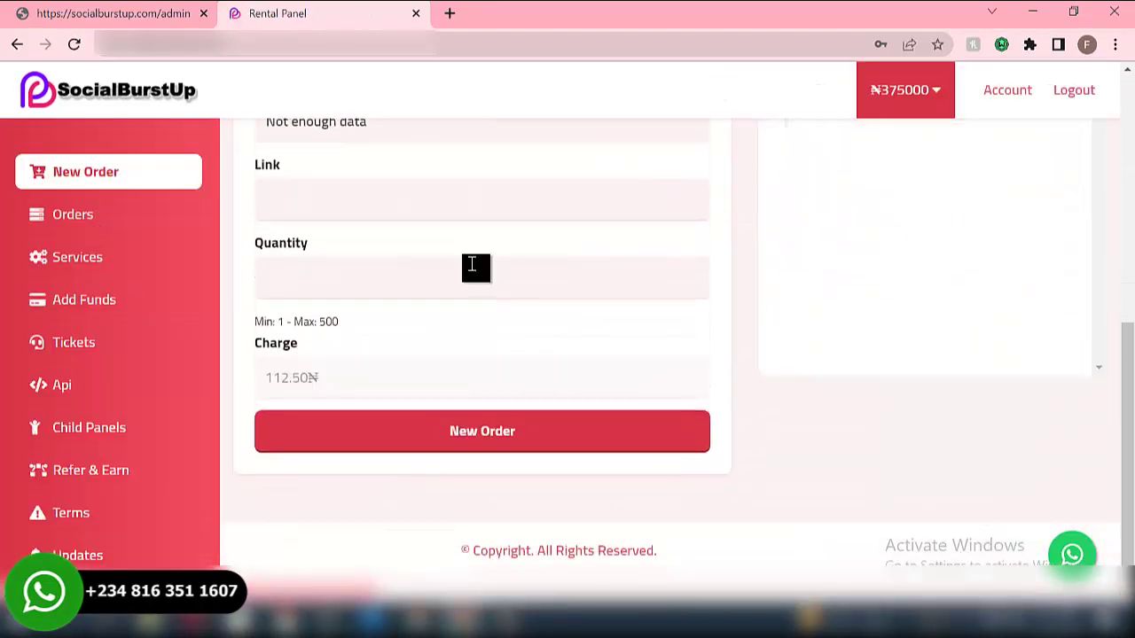
pyautogui.scroll(5, 474, 269)
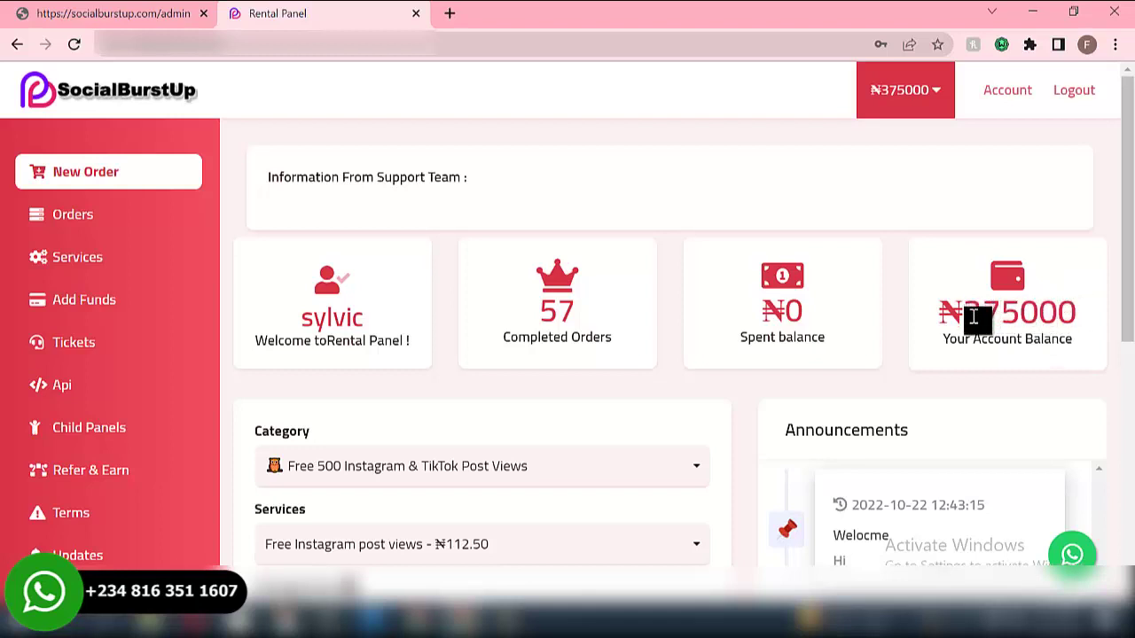
pyautogui.scroll(-2, 538, 395)
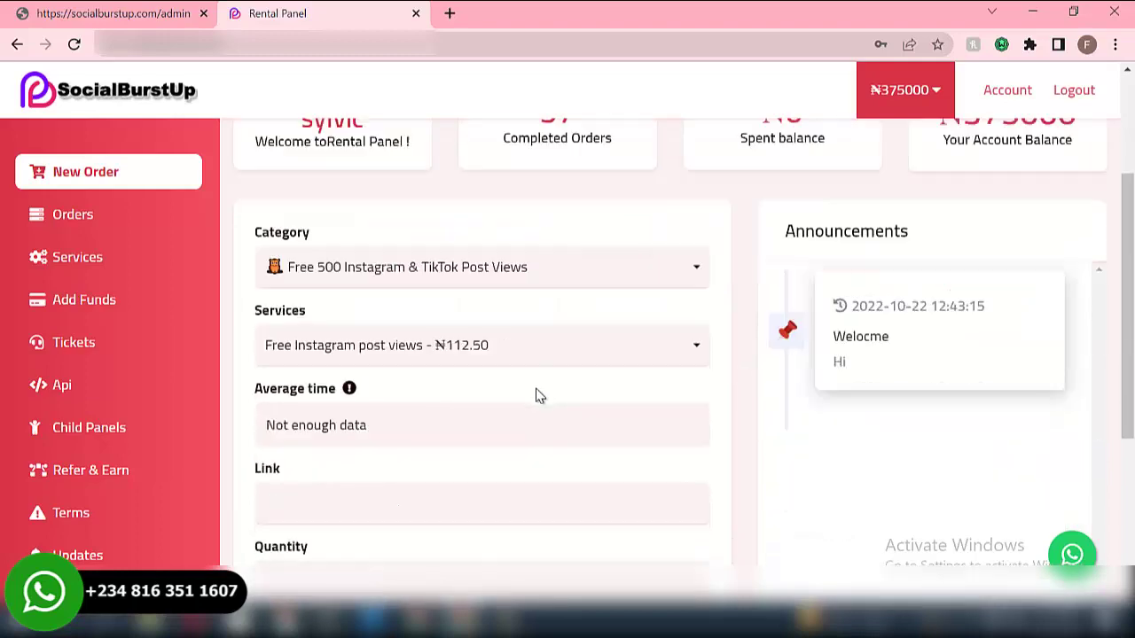
pyautogui.scroll(-3, 539, 396)
pyautogui.scroll(5, 539, 387)
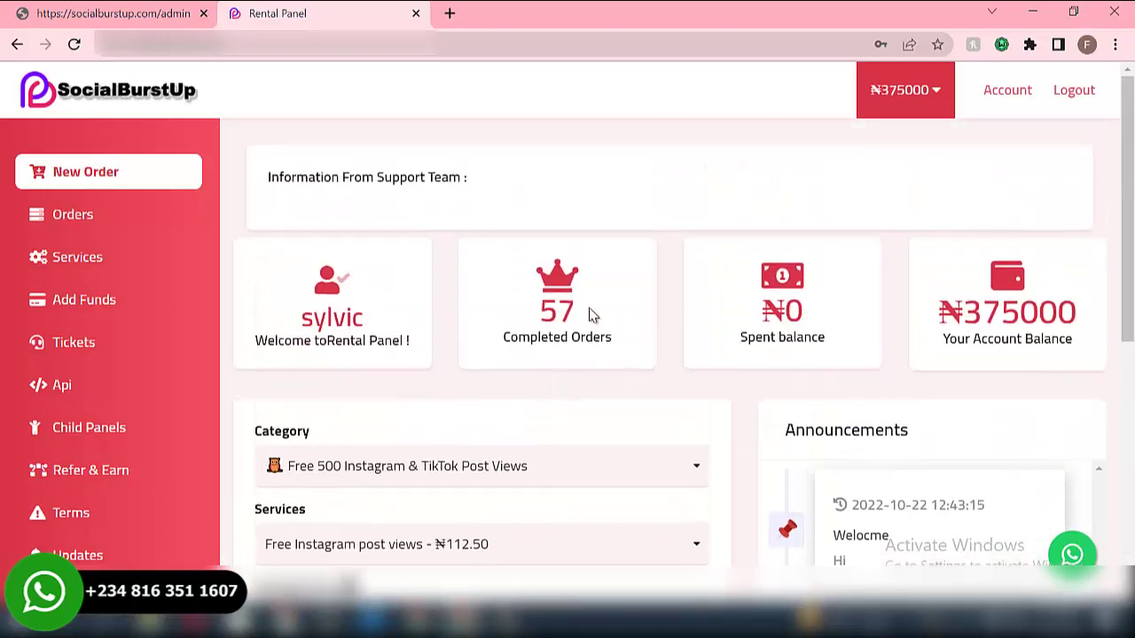
pyautogui.scroll(-4, 540, 364)
pyautogui.scroll(4, 540, 350)
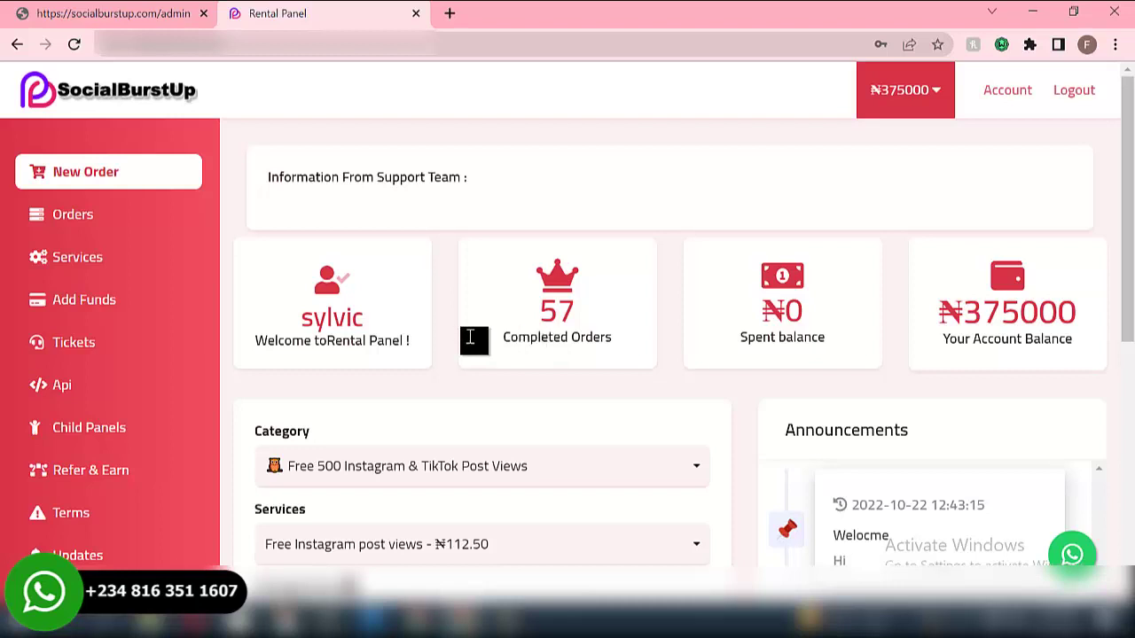
pyautogui.scroll(-3, 842, 369)
pyautogui.scroll(3, 588, 328)
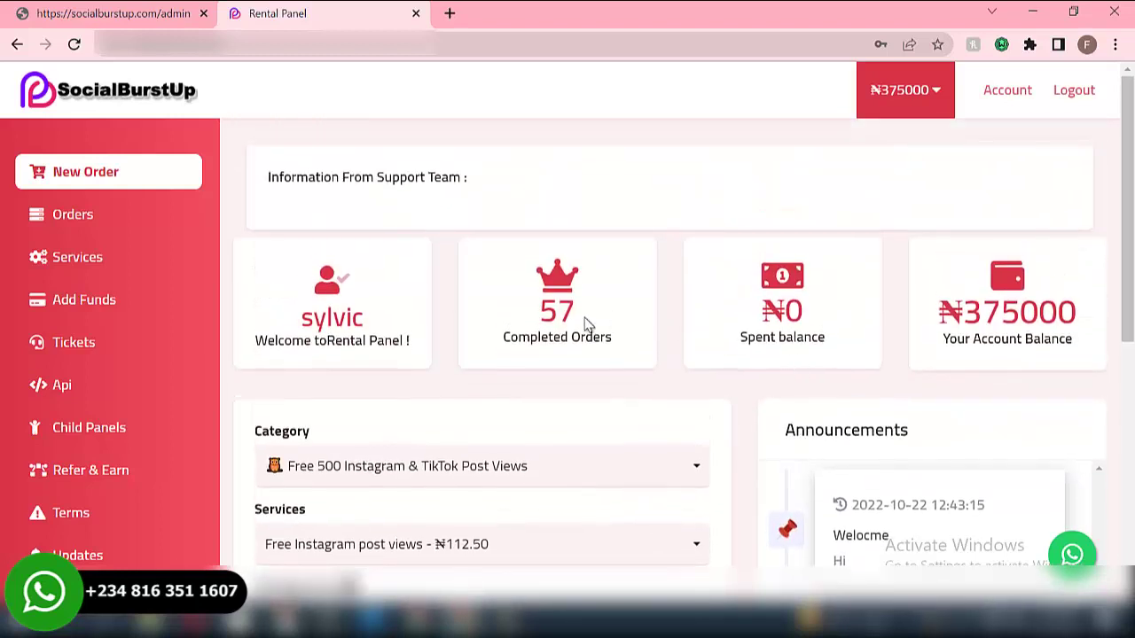
pyautogui.scroll(-4, 684, 311)
pyautogui.scroll(2, 876, 302)
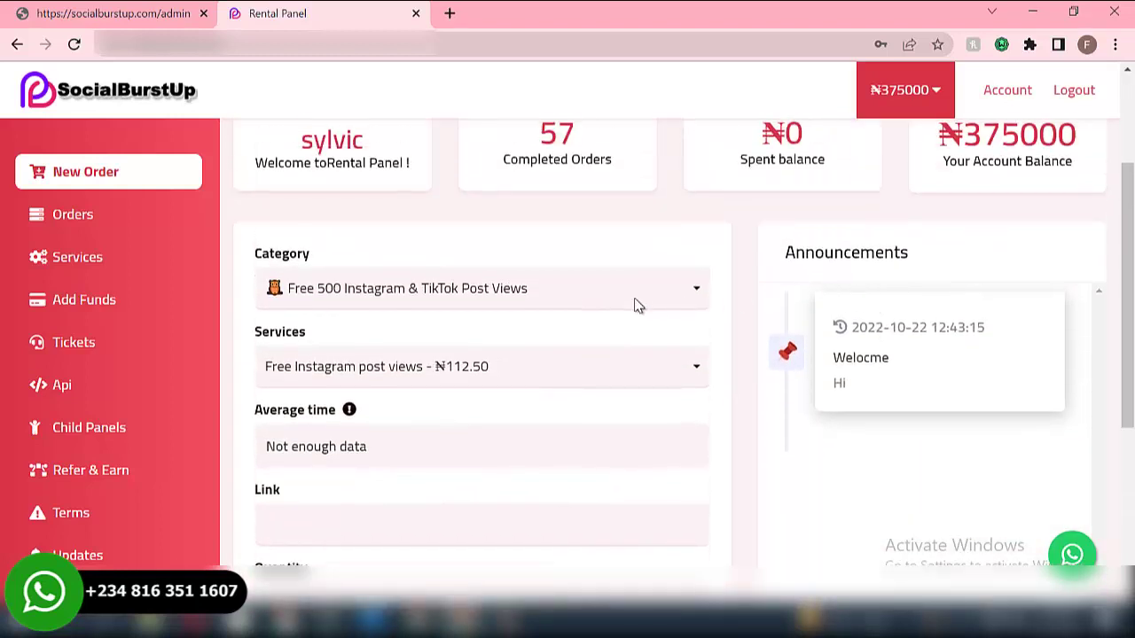
pyautogui.click(501, 292)
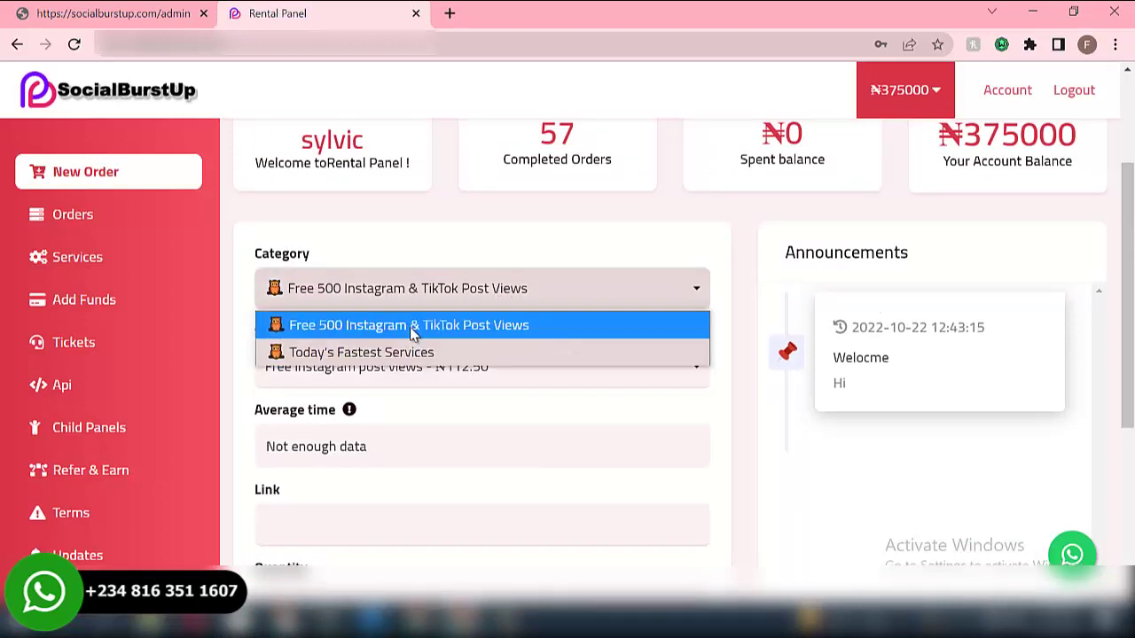
pyautogui.click(414, 352)
pyautogui.scroll(-2, 526, 355)
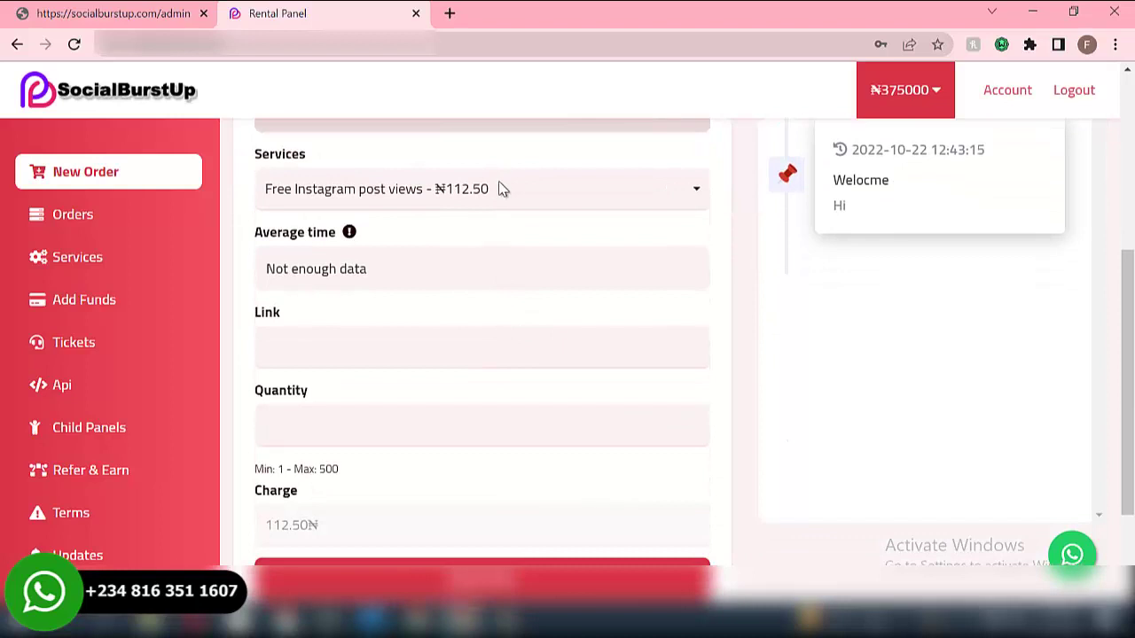
pyautogui.click(500, 187)
pyautogui.click(513, 330)
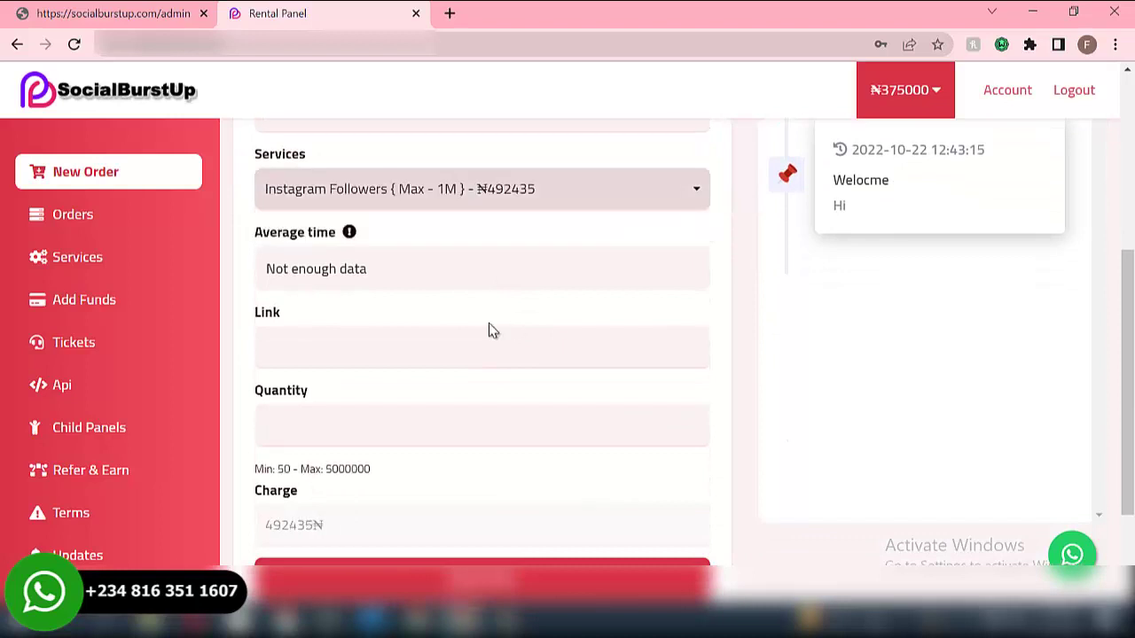
pyautogui.scroll(-1, 488, 330)
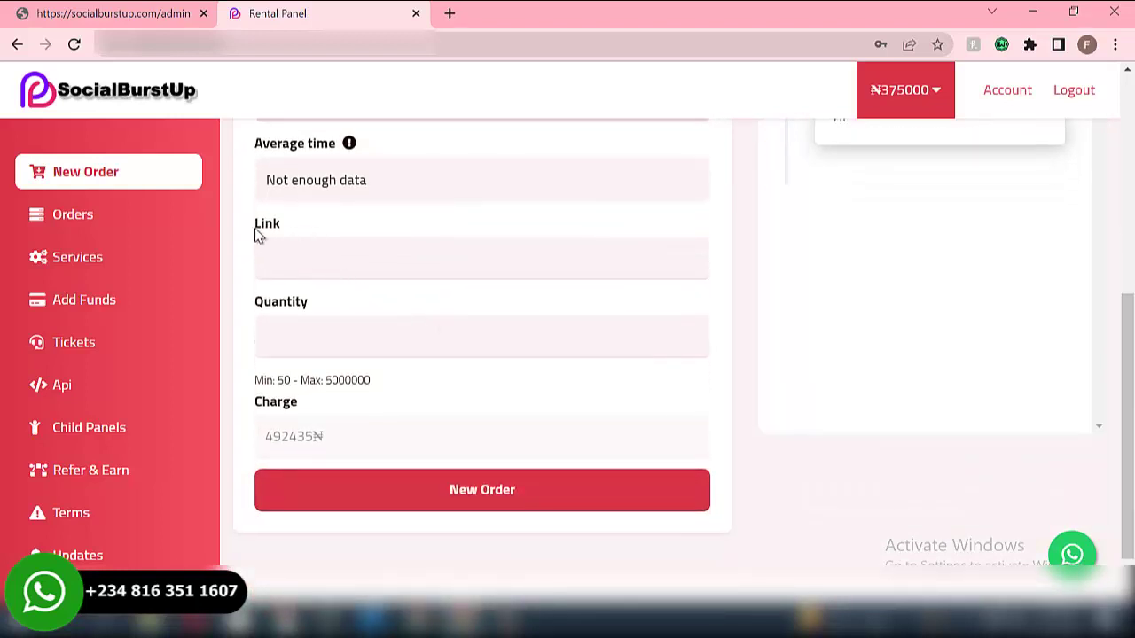
pyautogui.scroll(1, 266, 257)
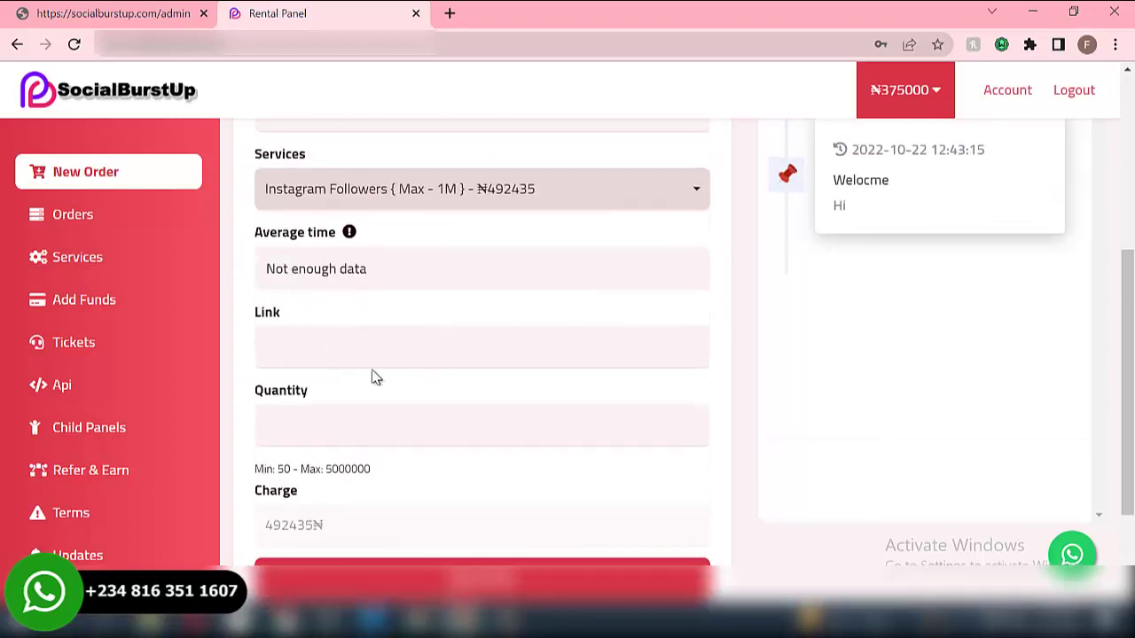
pyautogui.scroll(-2, 291, 441)
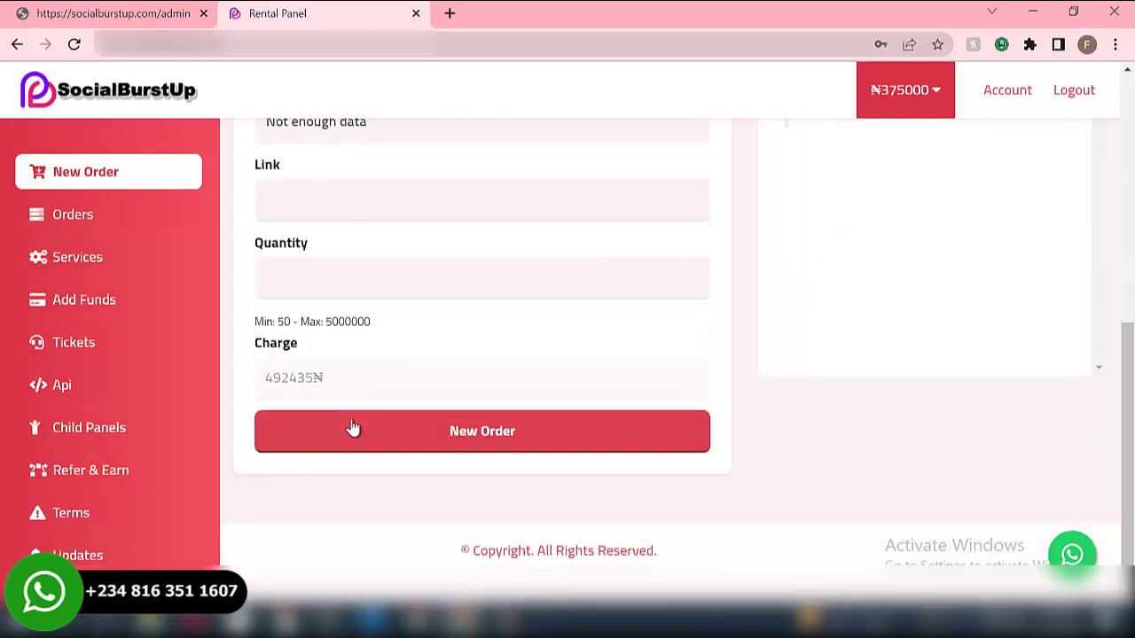
pyautogui.click(363, 382)
pyautogui.doubleClick(281, 382)
pyautogui.click(281, 382)
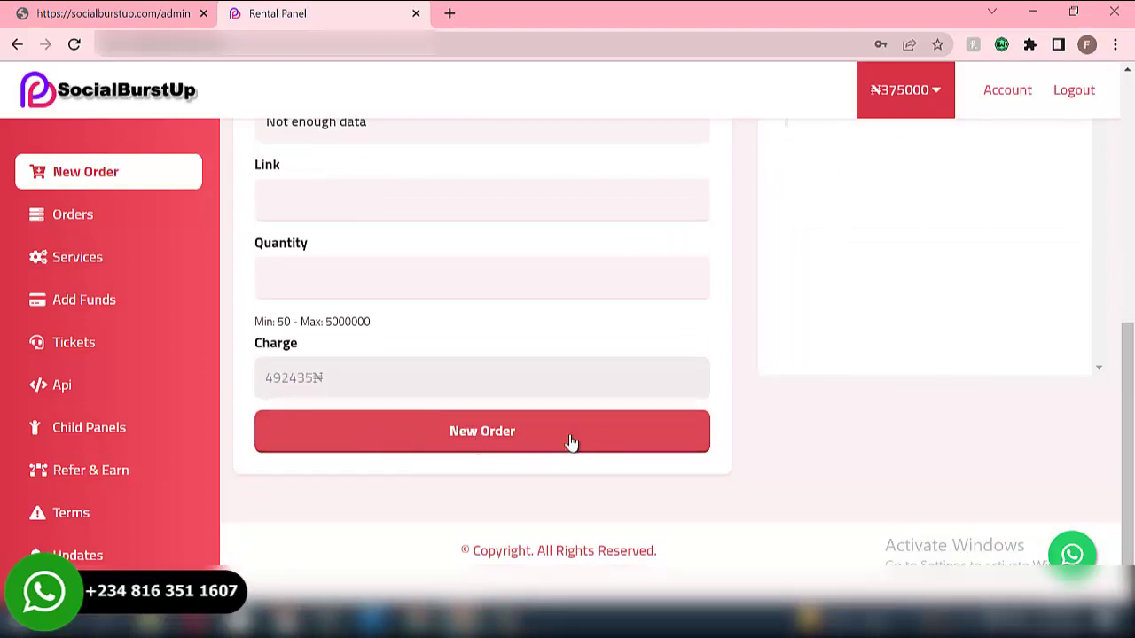
pyautogui.click(509, 436)
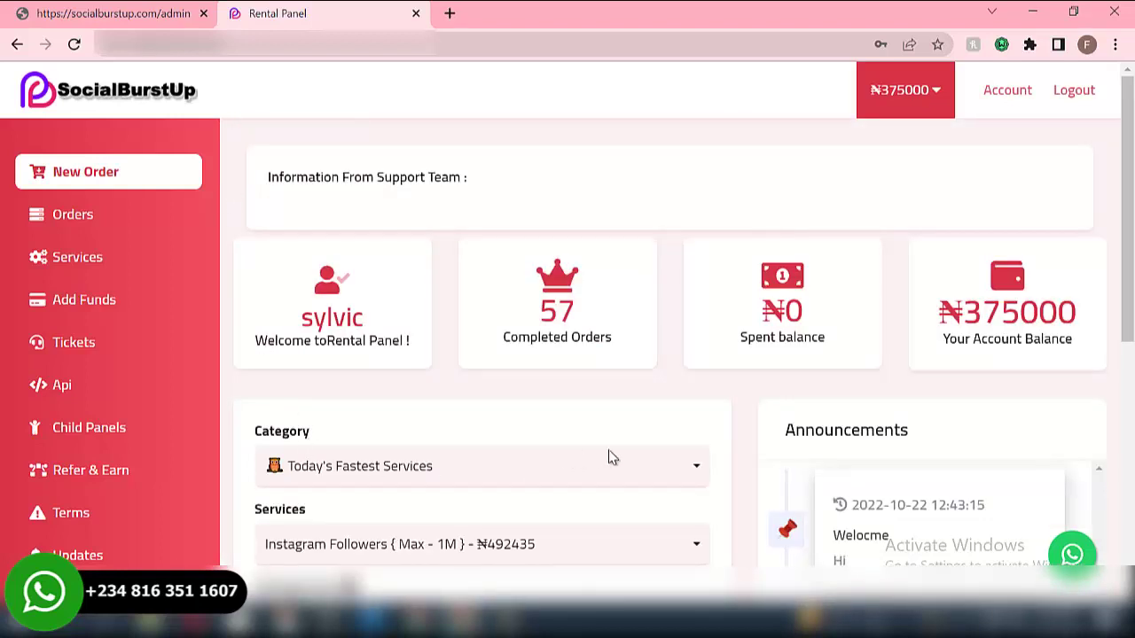
pyautogui.scroll(-5, 371, 441)
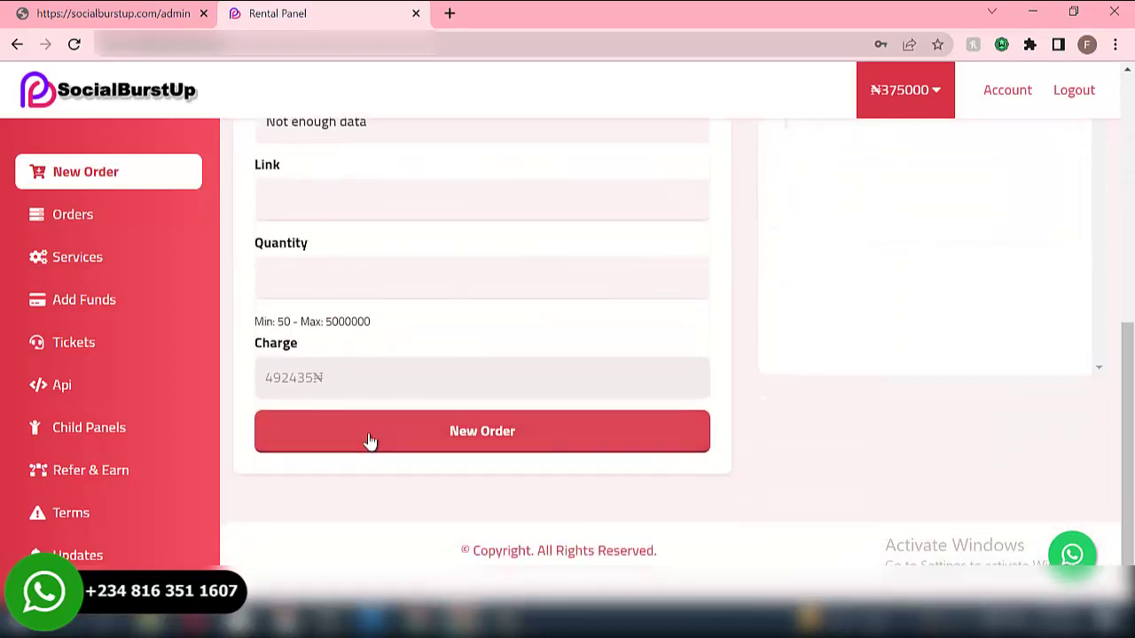
pyautogui.scroll(5, 371, 442)
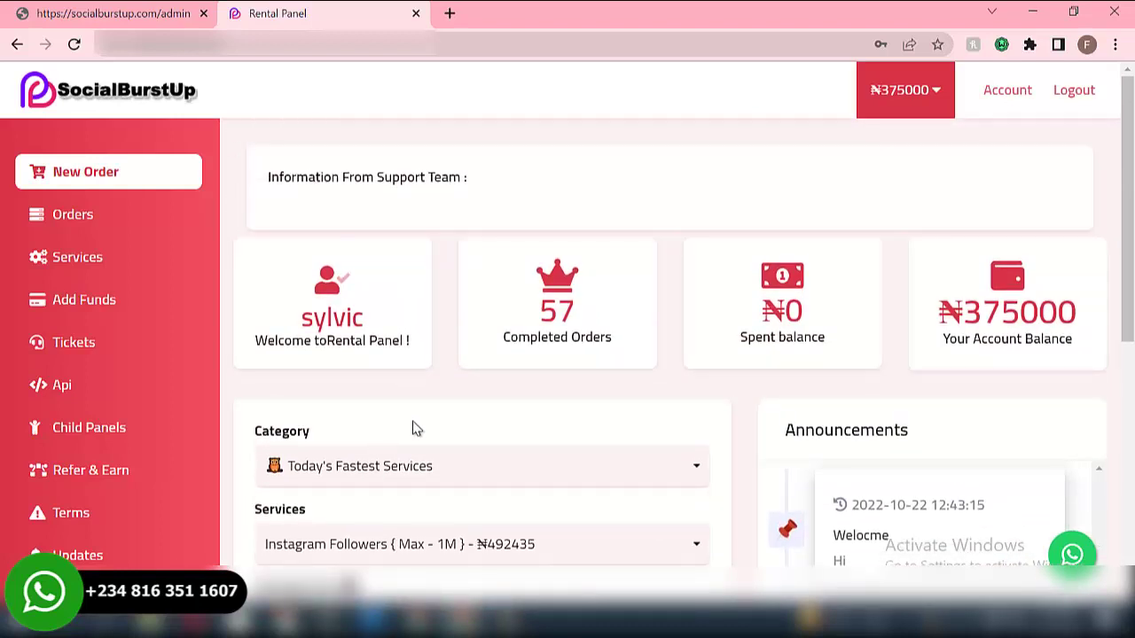
# Step: Check that the Orders page is empty, then go to the Services list
pyautogui.click(69, 219)
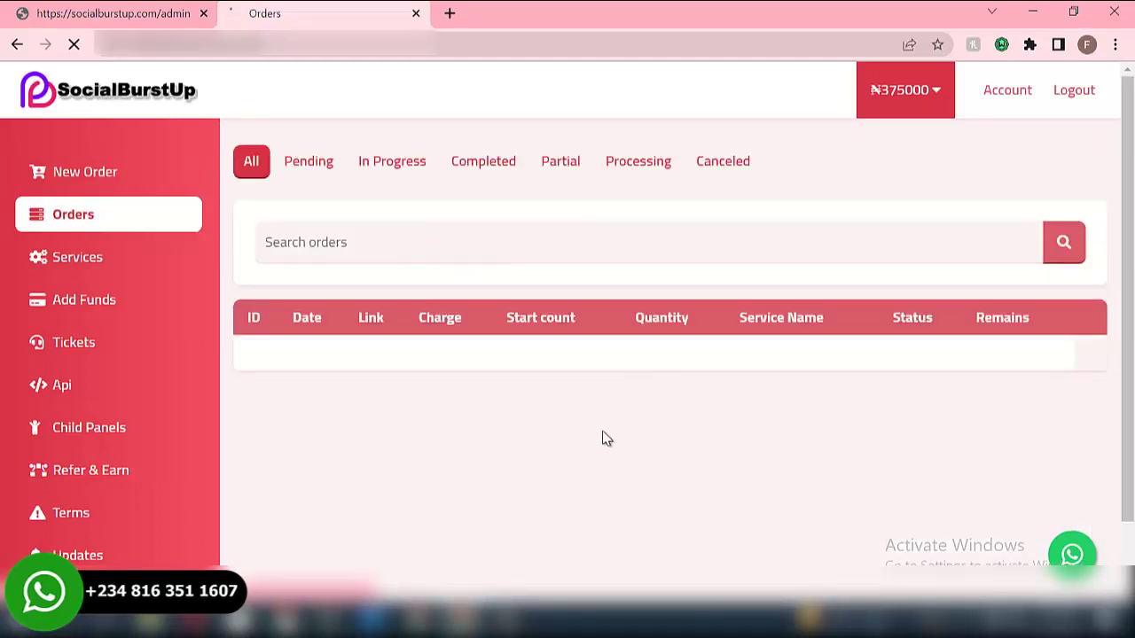
pyautogui.scroll(-1, 589, 417)
pyautogui.scroll(1, 541, 397)
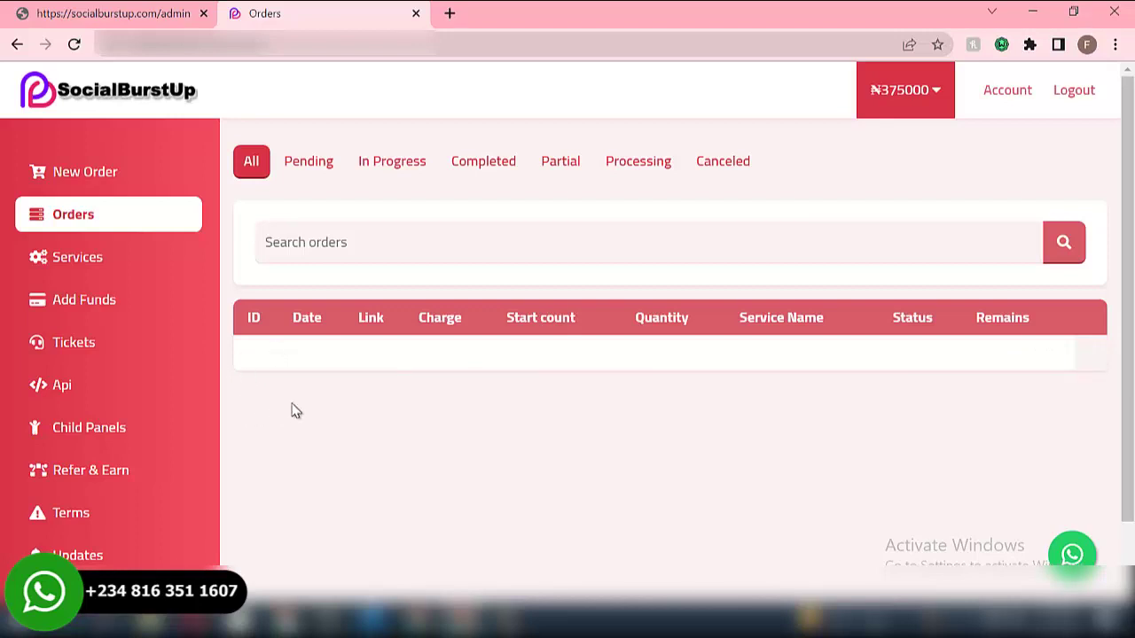
pyautogui.click(79, 259)
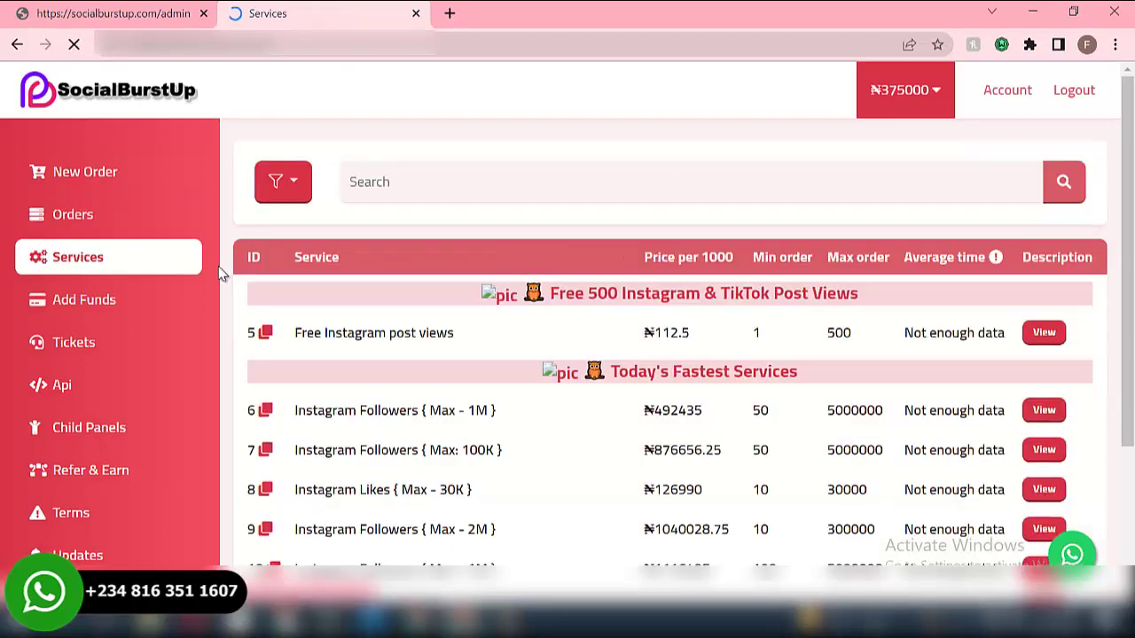
# Step: Scroll through the services table's per-1000 prices and limits, then go to Add Funds
pyautogui.scroll(-2, 593, 411)
pyautogui.scroll(2, 595, 412)
pyautogui.scroll(-2, 594, 412)
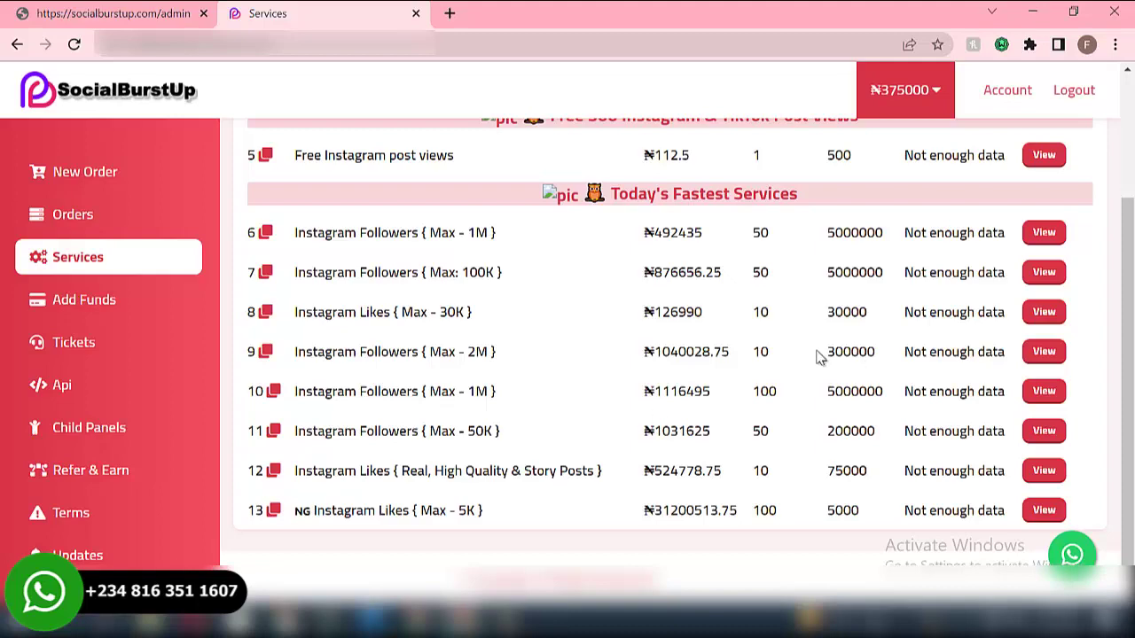
pyautogui.scroll(2, 644, 233)
pyautogui.scroll(-2, 644, 231)
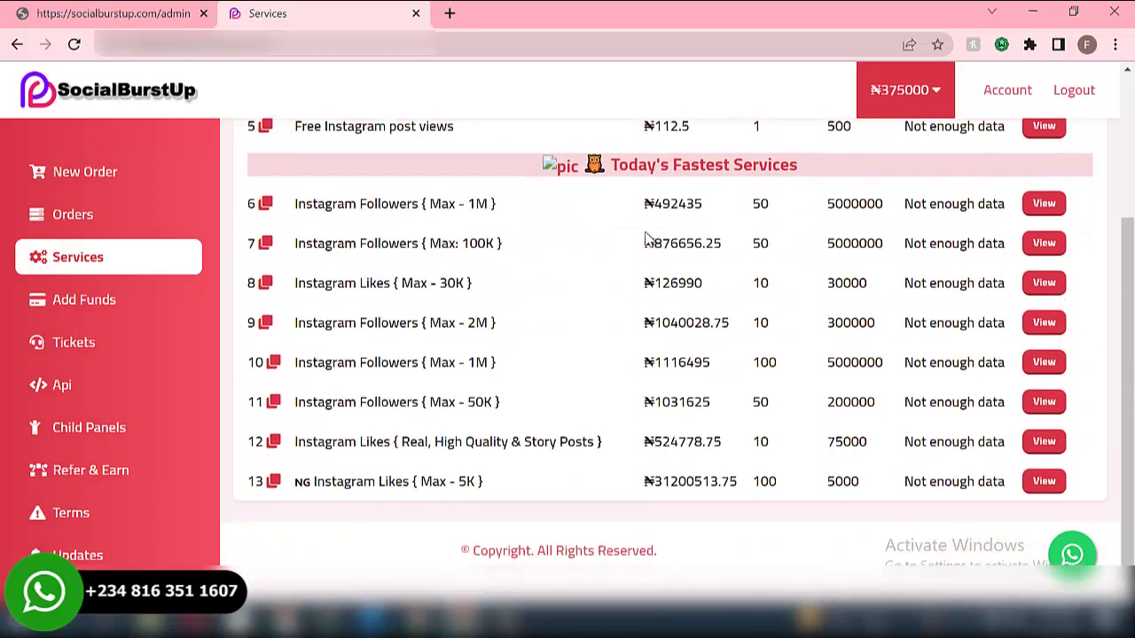
pyautogui.scroll(2, 644, 232)
pyautogui.scroll(1, 646, 236)
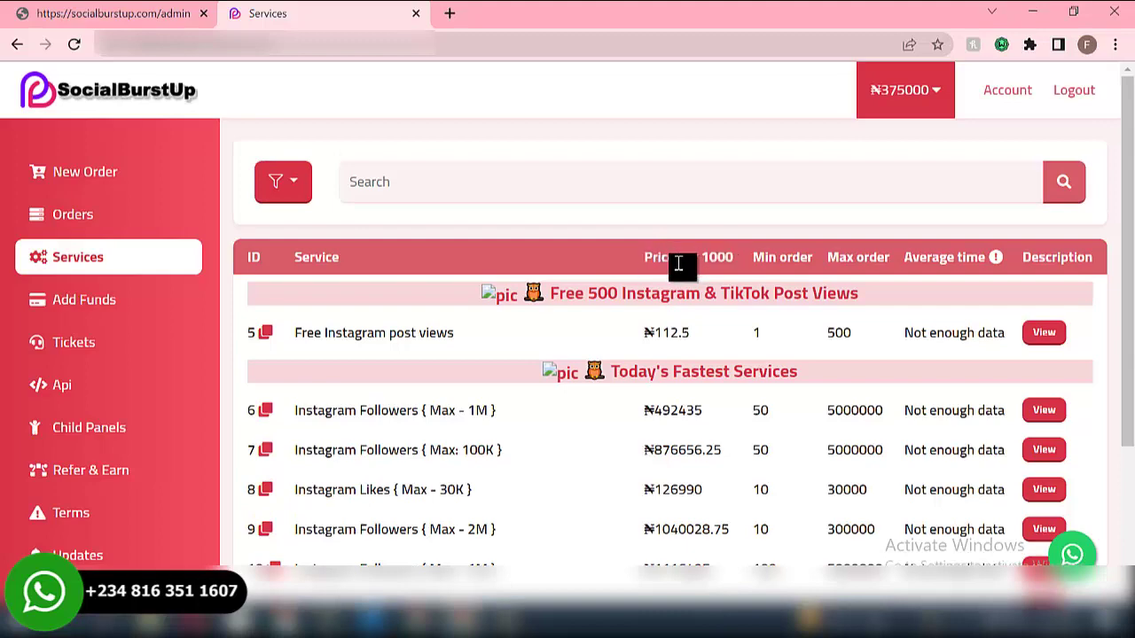
pyautogui.scroll(-2, 606, 352)
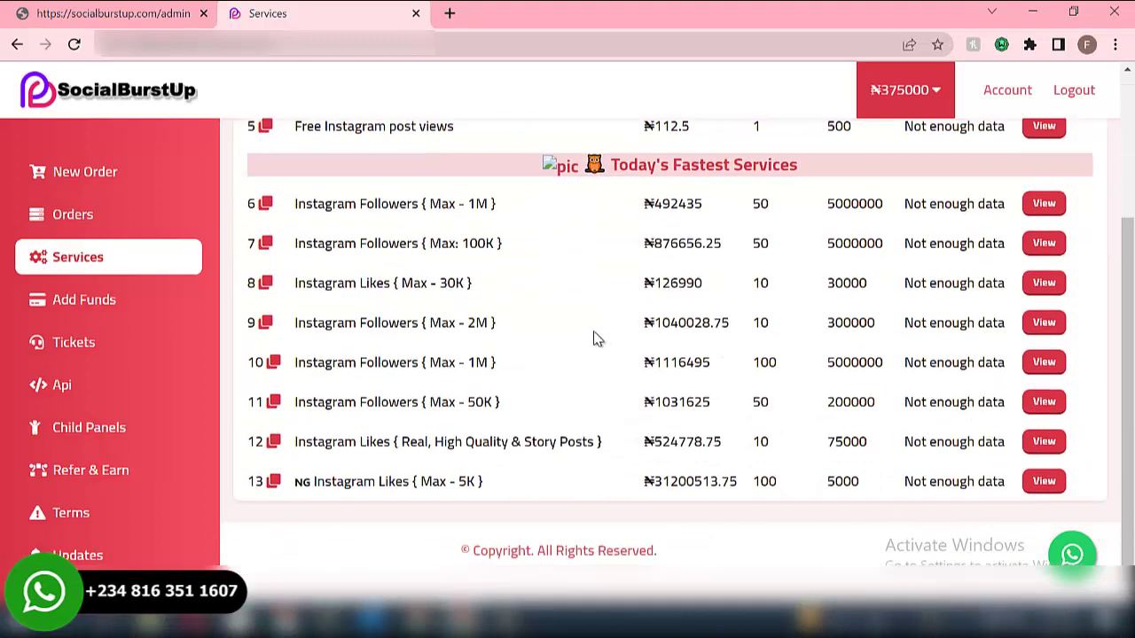
pyautogui.click(84, 301)
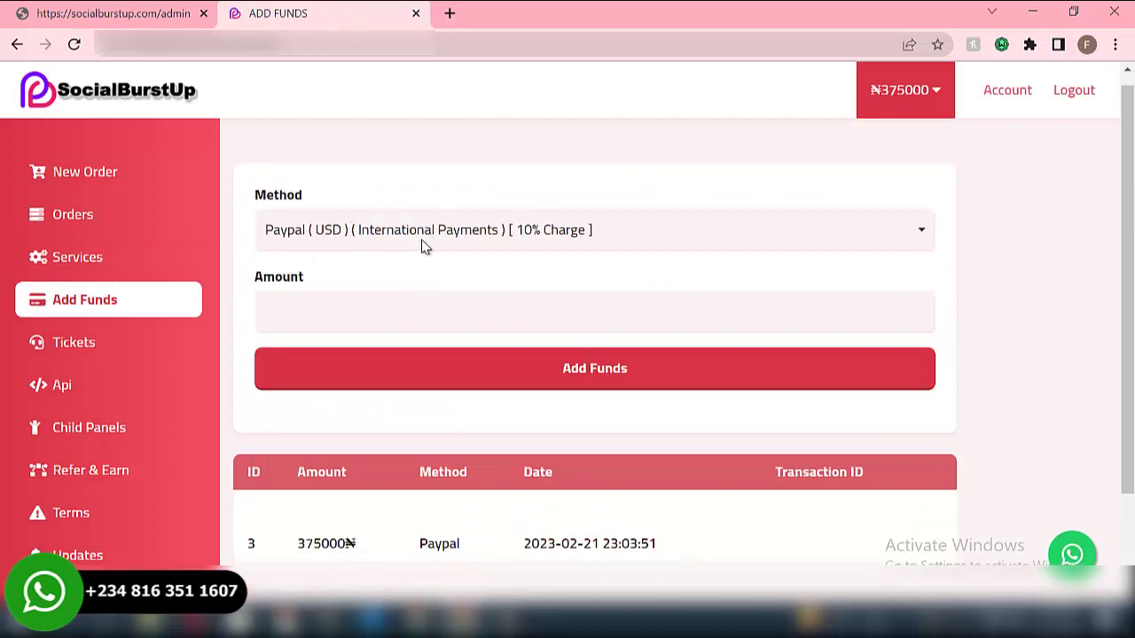
# Step: Switch the payment method to Coinbase, then Perfect Money, and finally back to Paypal
pyautogui.scroll(-2, 423, 246)
pyautogui.scroll(2, 423, 246)
pyautogui.scroll(-1, 423, 246)
pyautogui.scroll(1, 479, 247)
pyautogui.click(532, 249)
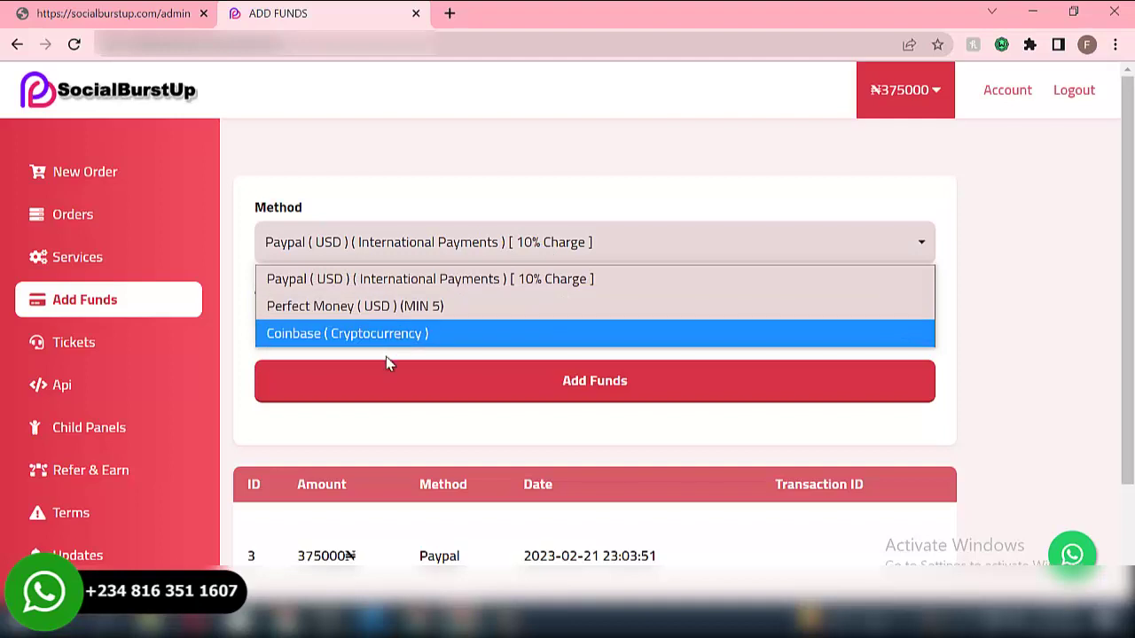
pyautogui.click(385, 334)
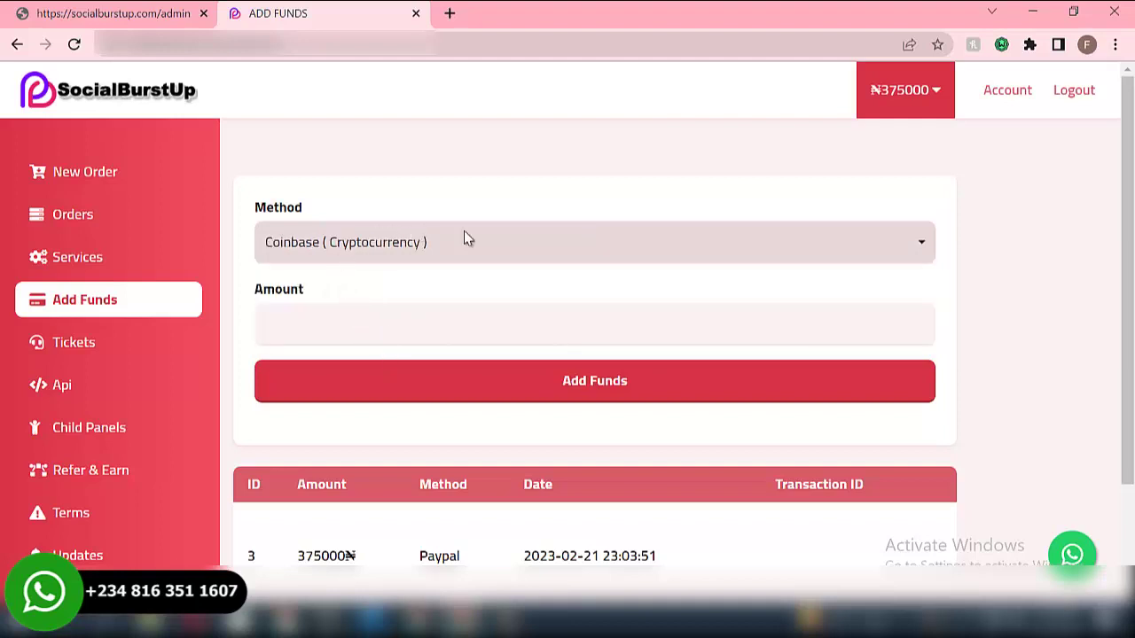
pyautogui.click(505, 244)
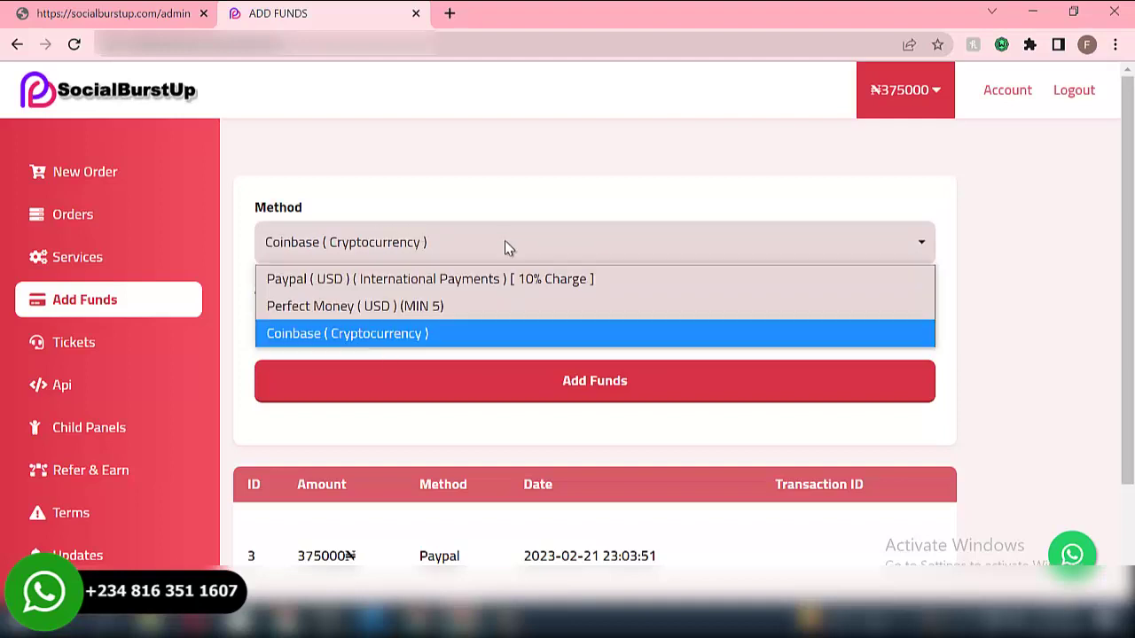
pyautogui.click(466, 265)
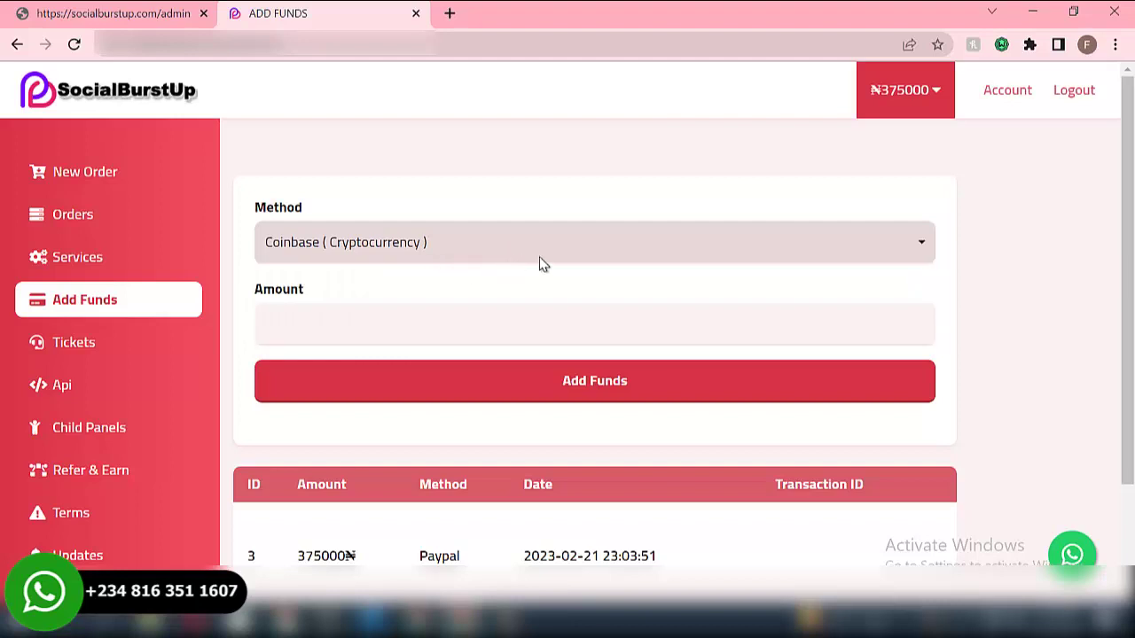
pyautogui.click(449, 257)
pyautogui.click(420, 306)
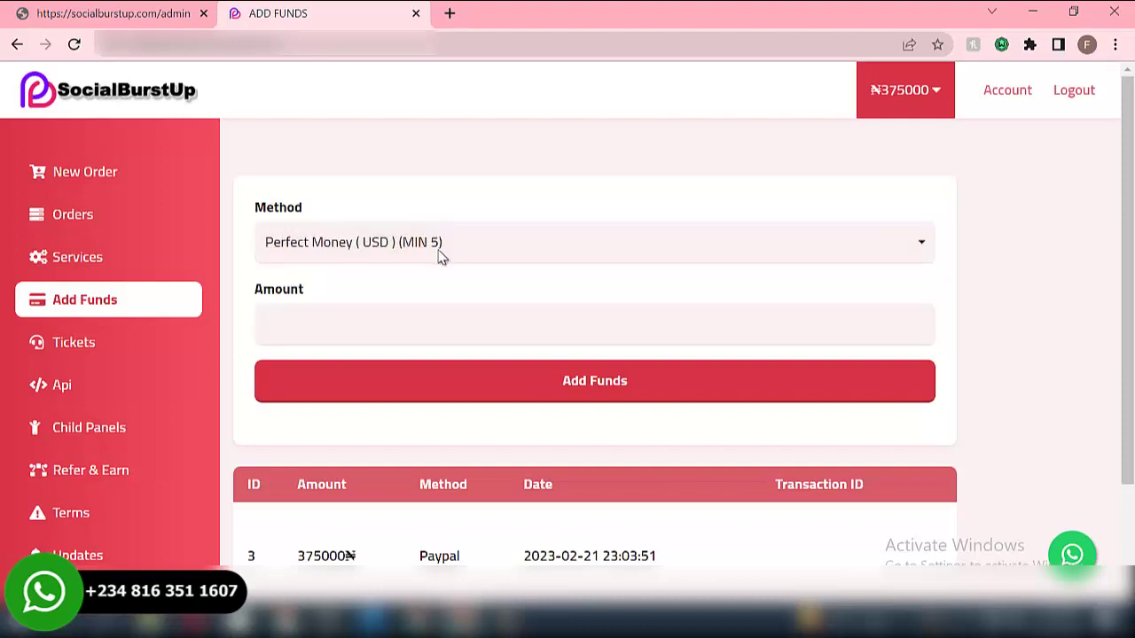
pyautogui.click(438, 253)
pyautogui.click(418, 281)
# Step: Scroll the Add Funds page, then go to the support Tickets page
pyautogui.scroll(-2, 532, 354)
pyautogui.scroll(2, 524, 334)
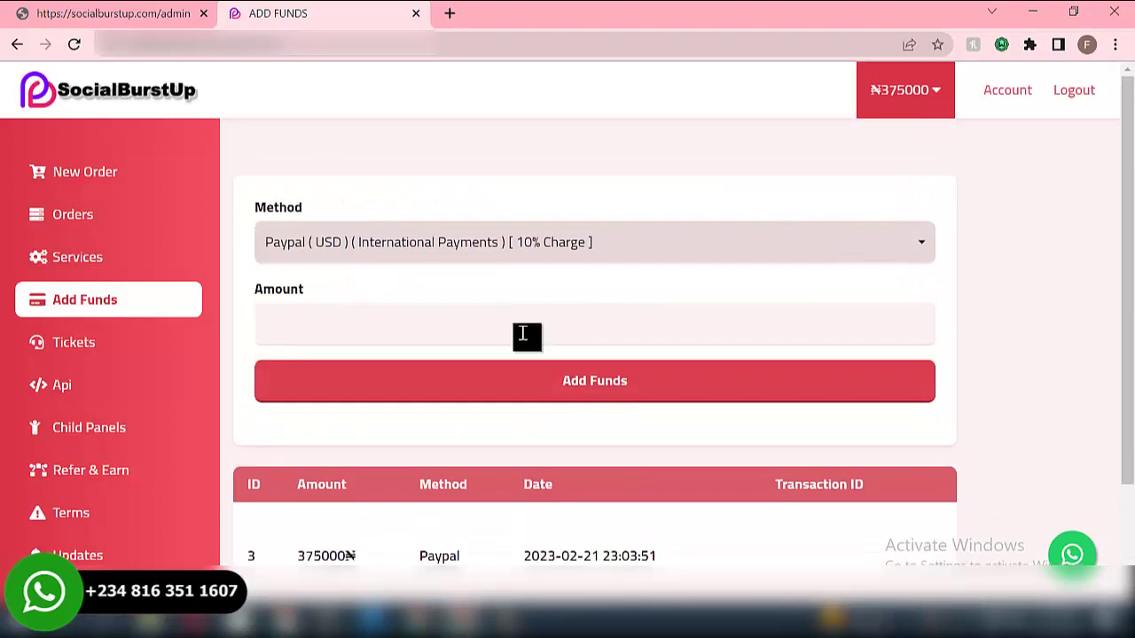
pyautogui.scroll(-2, 524, 334)
pyautogui.scroll(2, 406, 307)
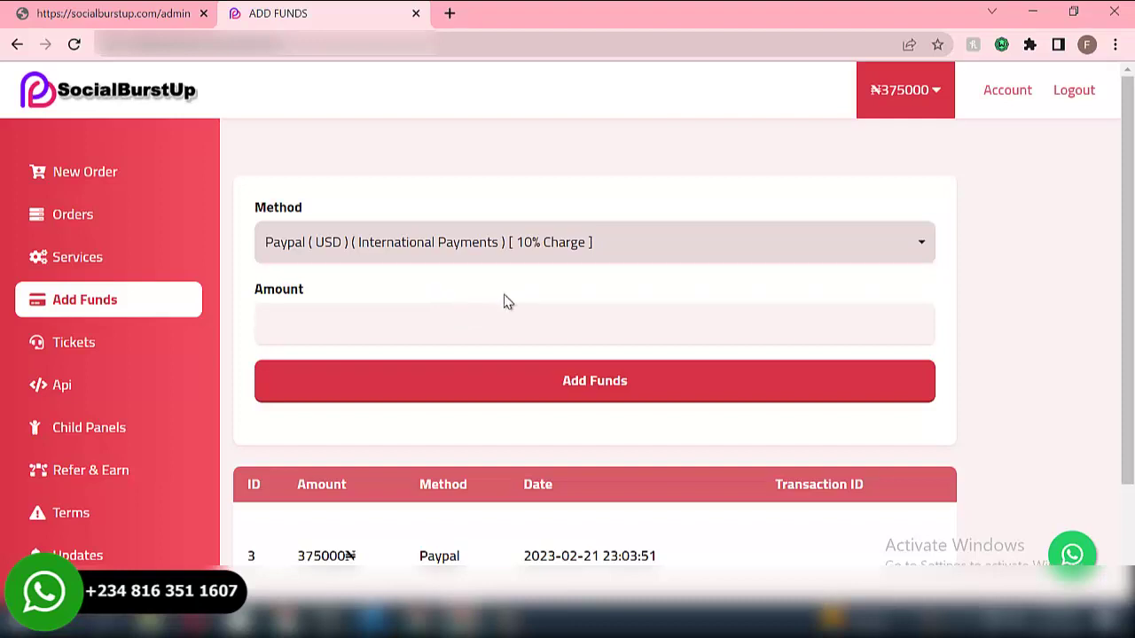
pyautogui.click(55, 360)
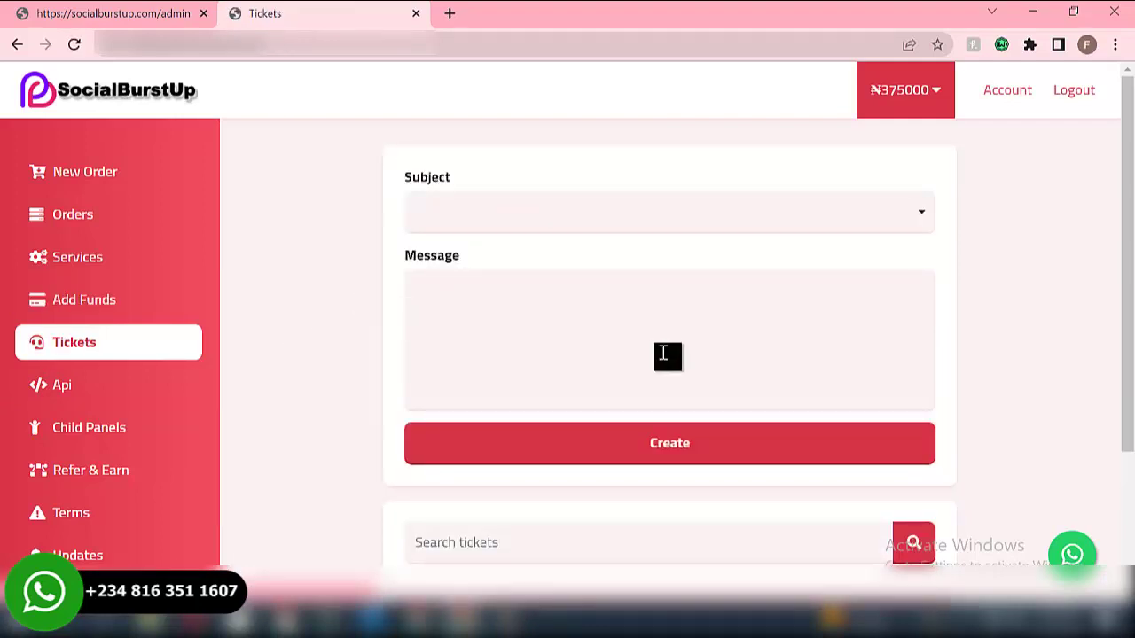
# Step: Check the ticket Subject dropdown, which turns out to be empty
pyautogui.scroll(-3, 620, 337)
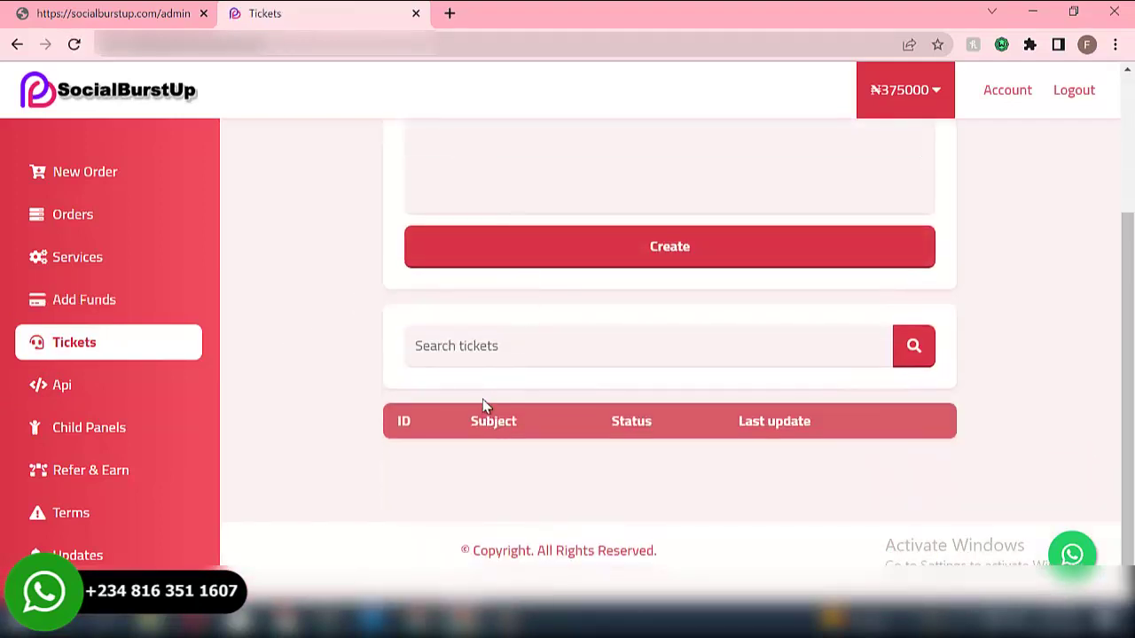
pyautogui.scroll(3, 486, 397)
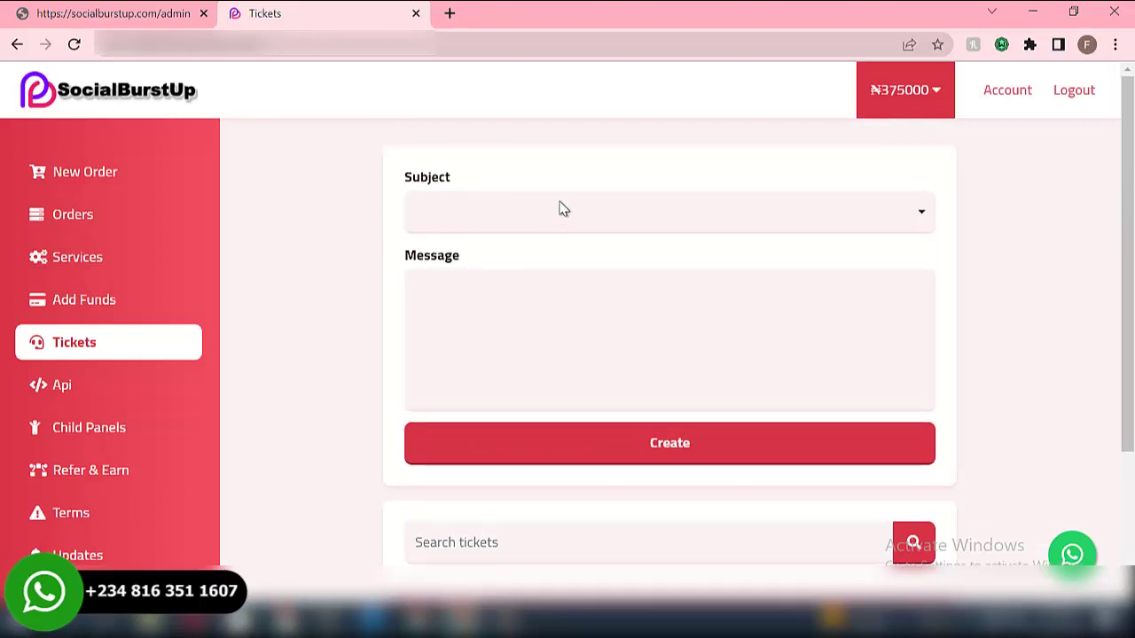
pyautogui.scroll(-2, 390, 213)
pyautogui.scroll(2, 390, 213)
pyautogui.click(540, 211)
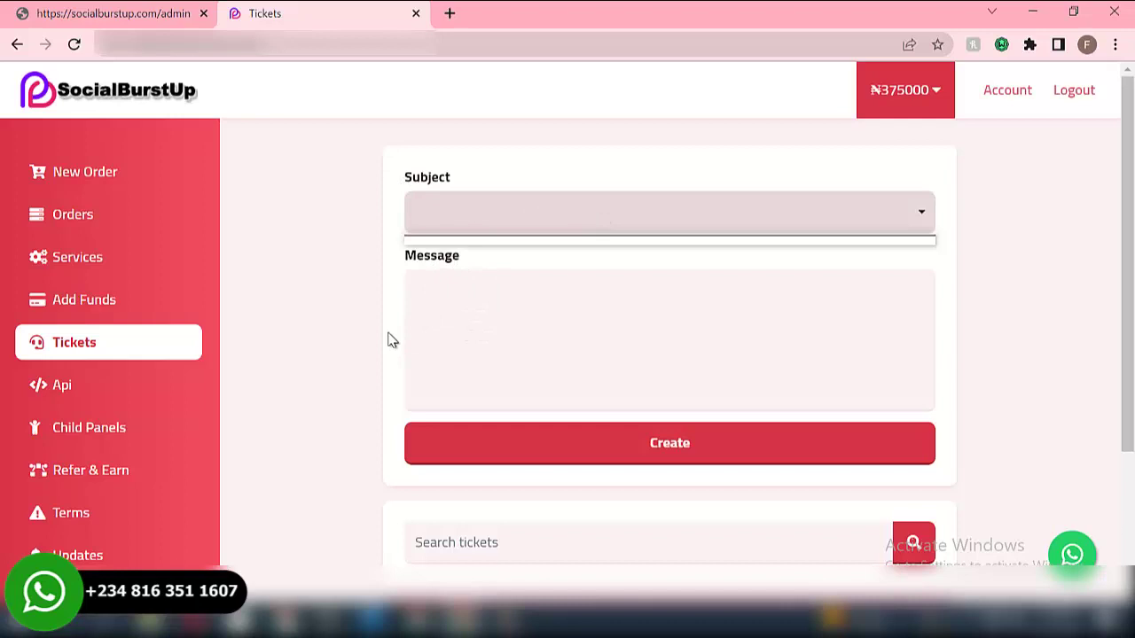
pyautogui.click(399, 206)
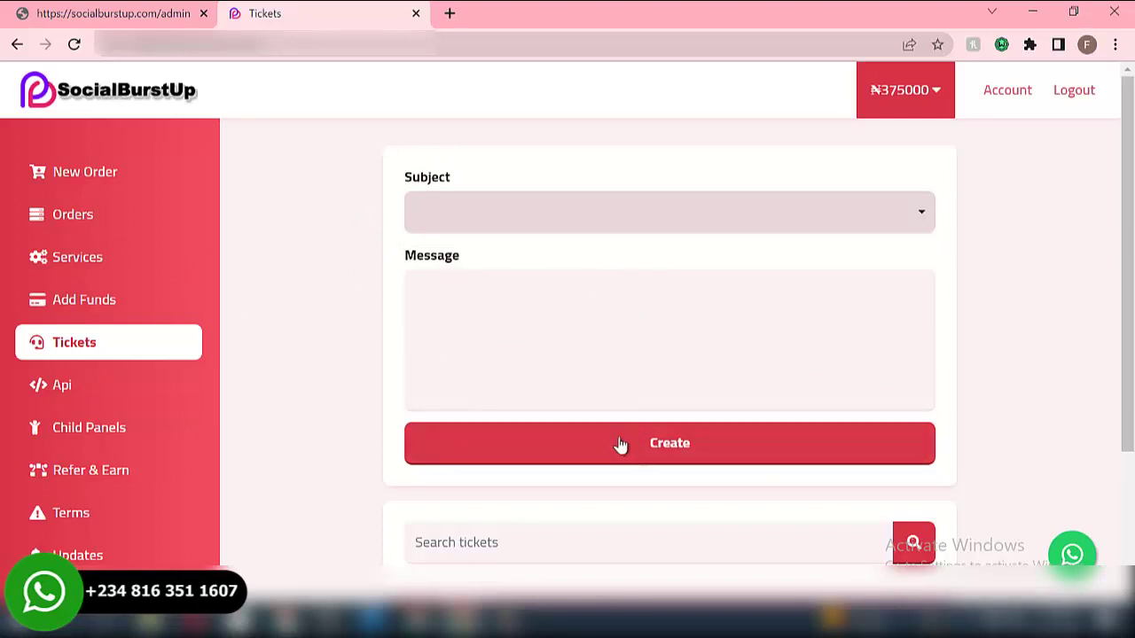
# Step: Show the API Documentation page and scroll through it
pyautogui.click(69, 400)
pyautogui.scroll(-4, 372, 326)
pyautogui.scroll(4, 97, 368)
# Step: Scroll the API docs, then view the Child Panels order form
pyautogui.scroll(-1, 77, 390)
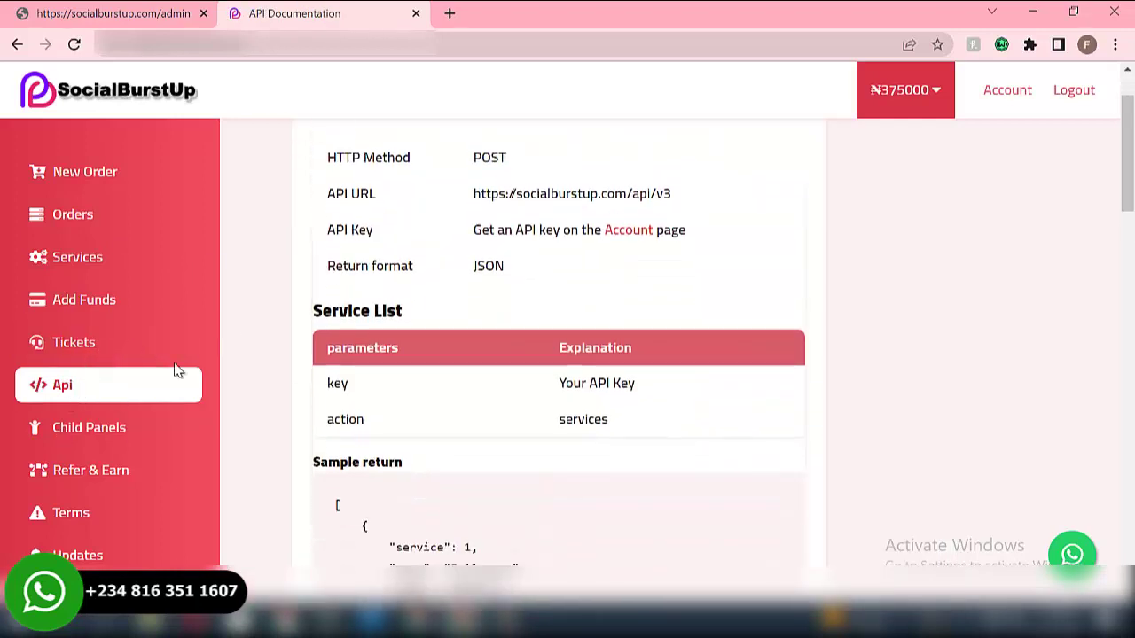
pyautogui.scroll(1, 389, 252)
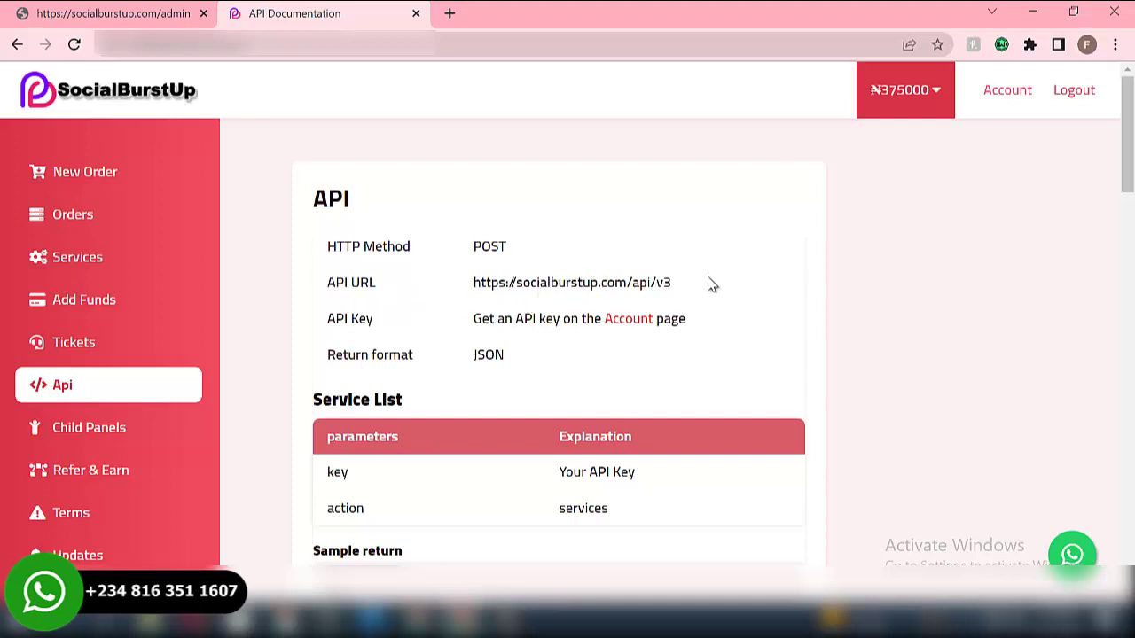
pyautogui.scroll(-2, 204, 351)
pyautogui.click(93, 427)
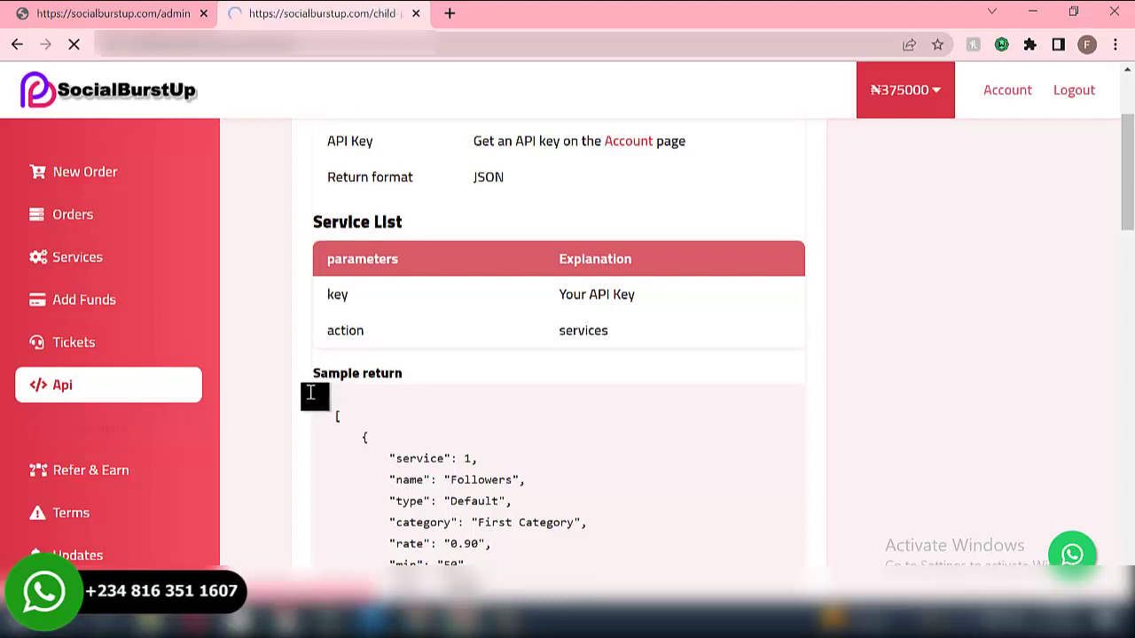
pyautogui.scroll(-5, 279, 327)
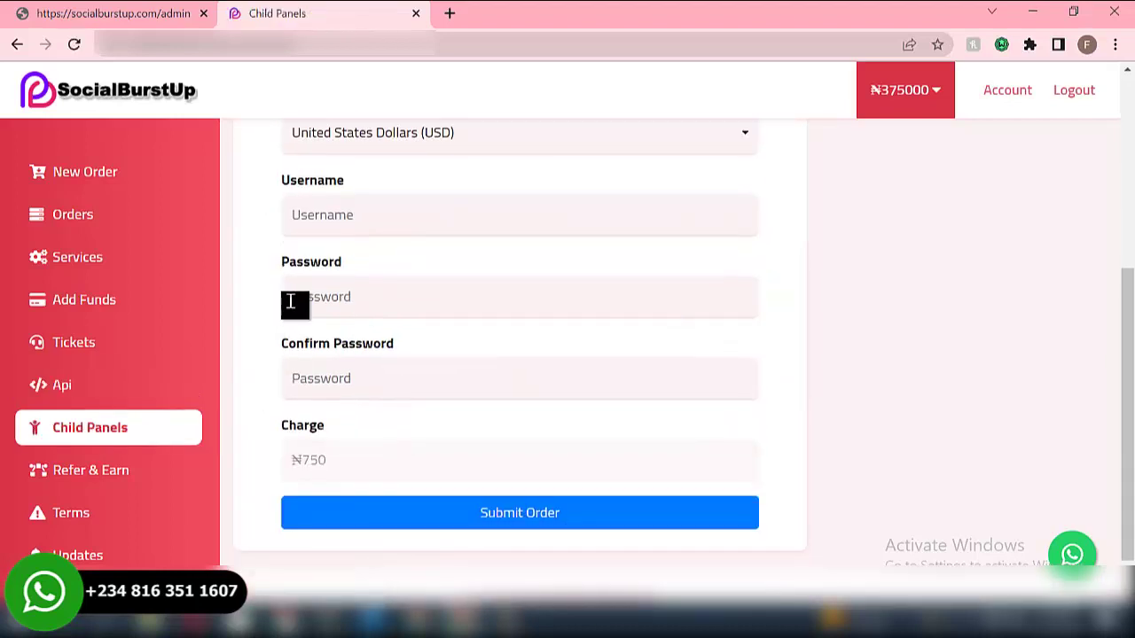
pyautogui.scroll(4, 293, 303)
pyautogui.scroll(-4, 293, 306)
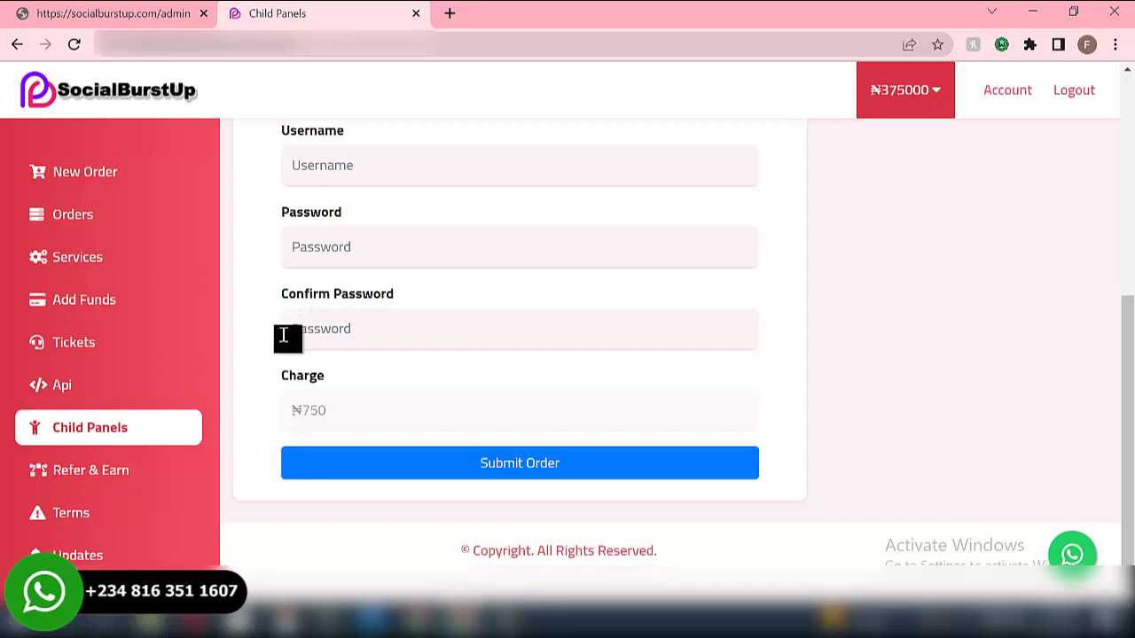
# Step: View the Refer & Earn, Terms and Updates pages, then return to the new-order dashboard
pyautogui.click(177, 466)
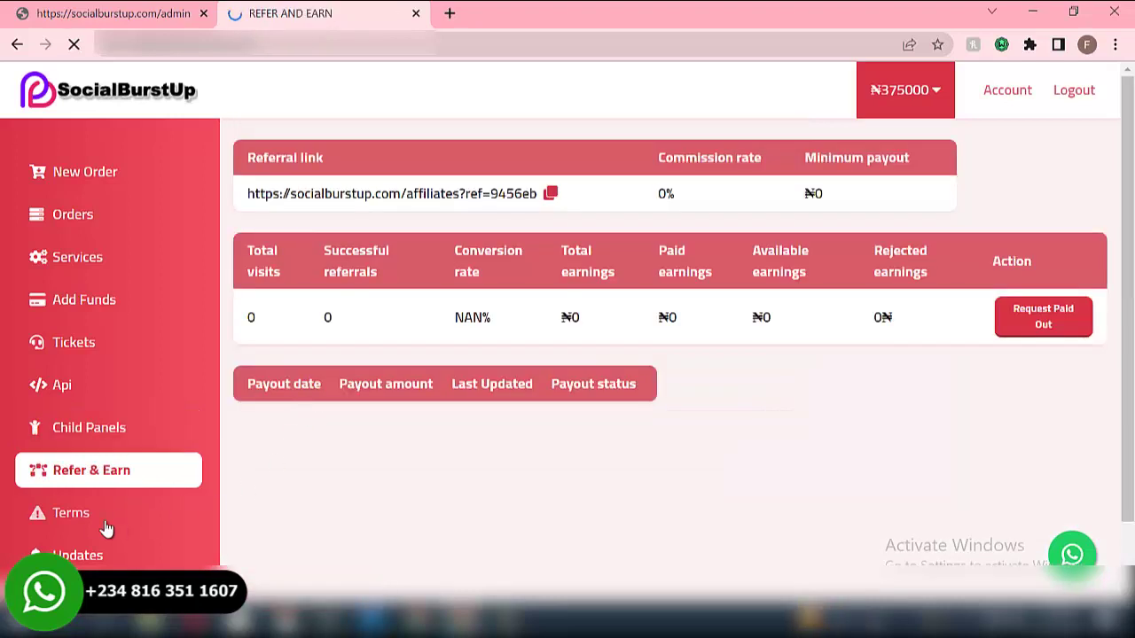
pyautogui.click(168, 510)
pyautogui.scroll(-2, 302, 409)
pyautogui.scroll(2, 300, 414)
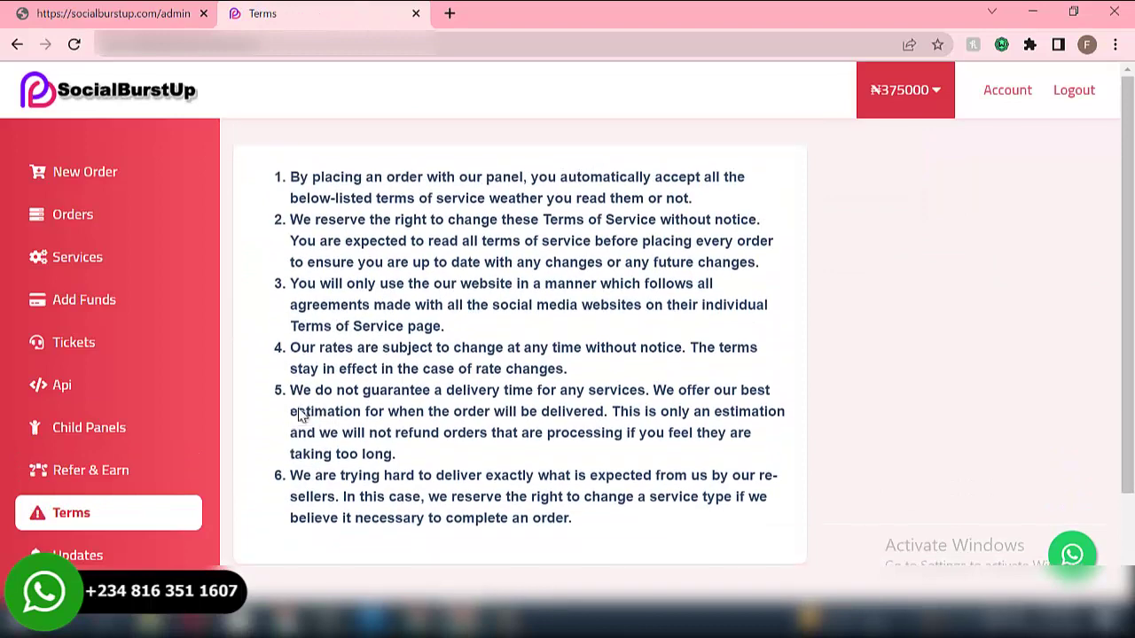
pyautogui.scroll(-2, 302, 411)
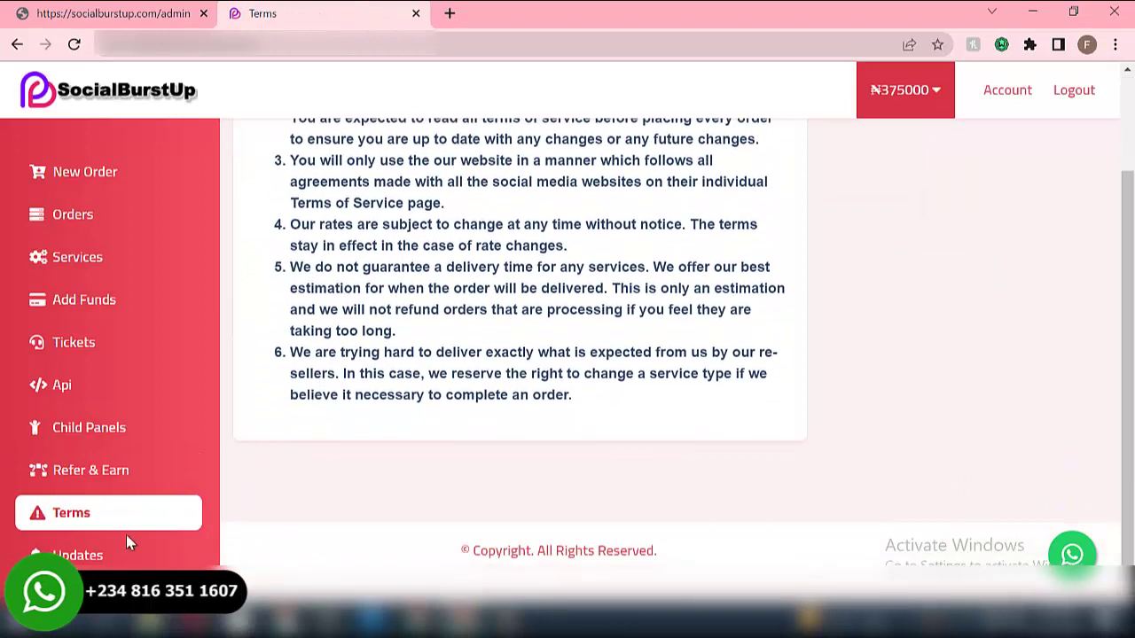
pyautogui.click(160, 544)
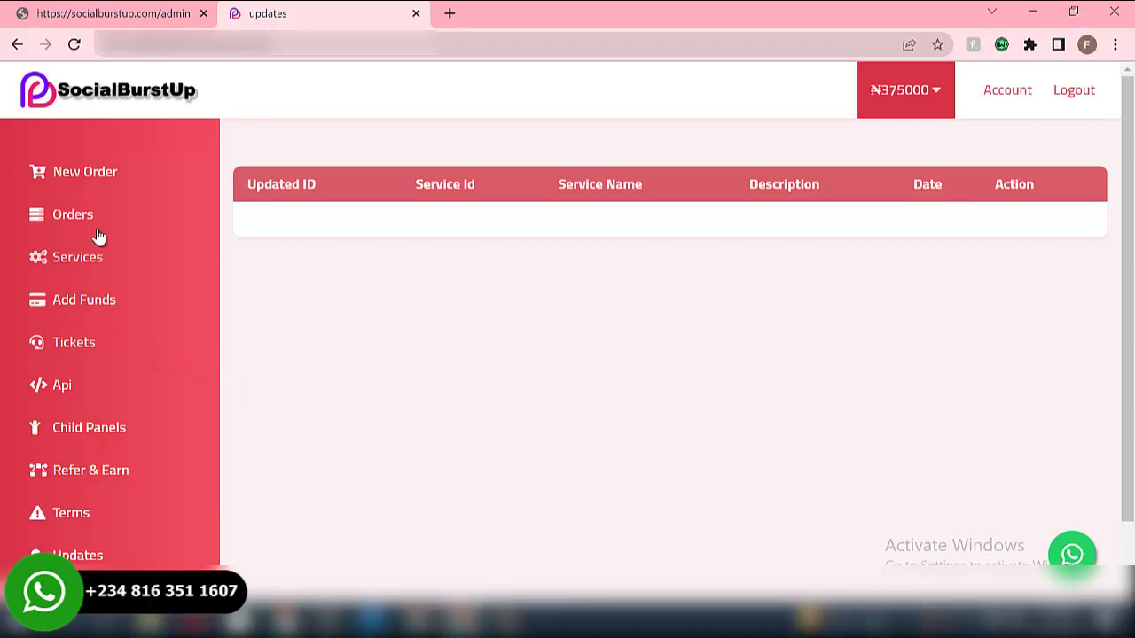
pyautogui.click(86, 172)
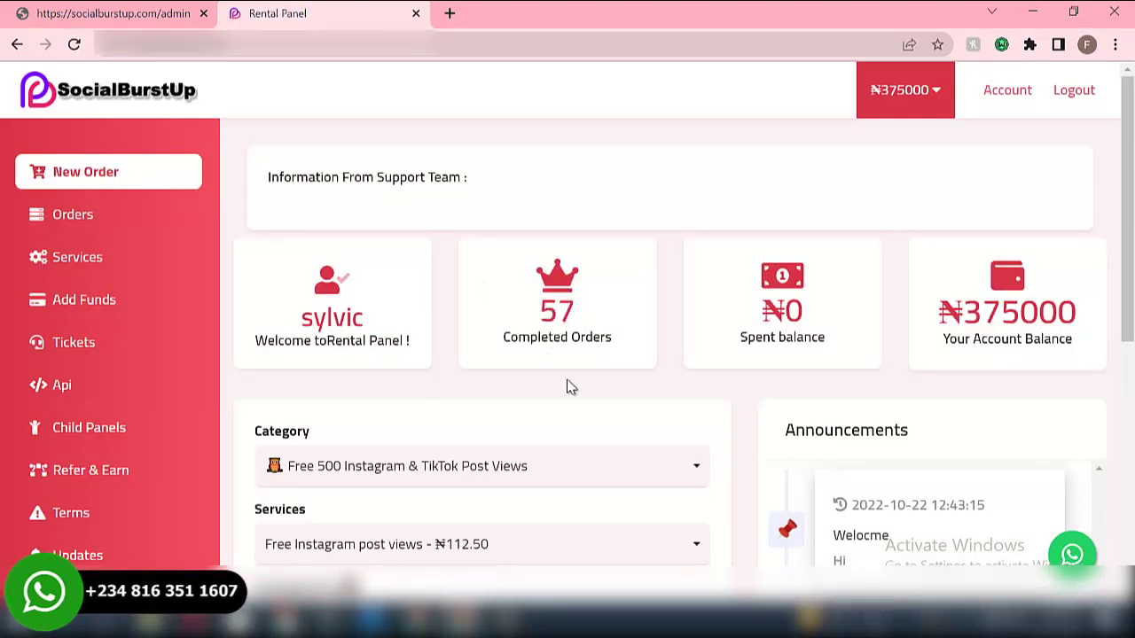
# Step: On the admin tab, log in with the saved admin username and the admin password
pyautogui.click(124, 23)
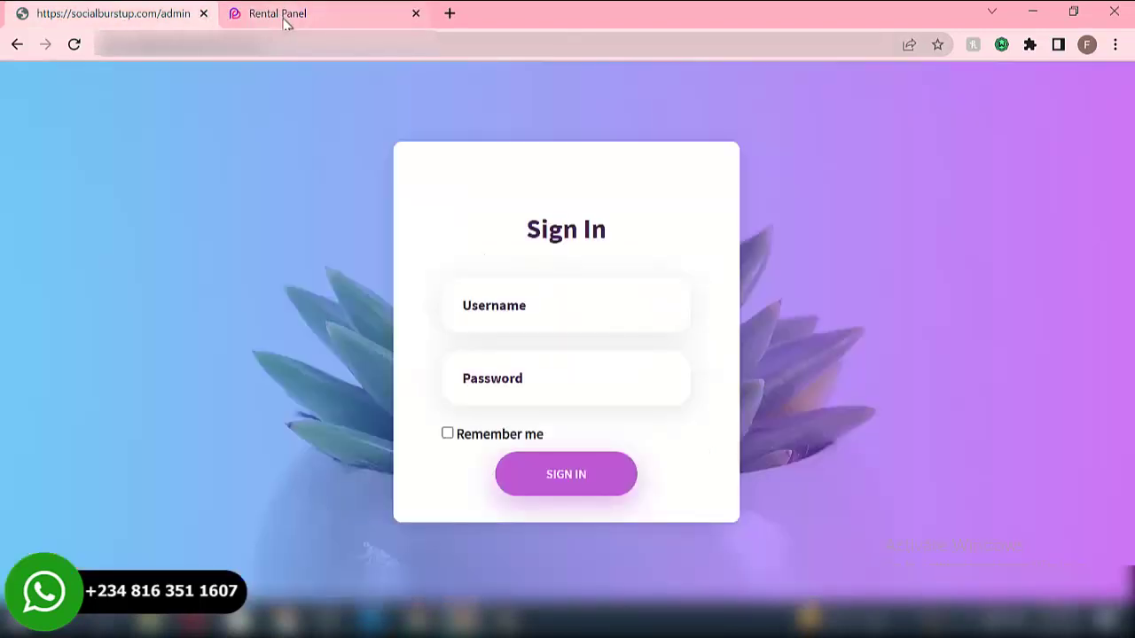
pyautogui.click(266, 46)
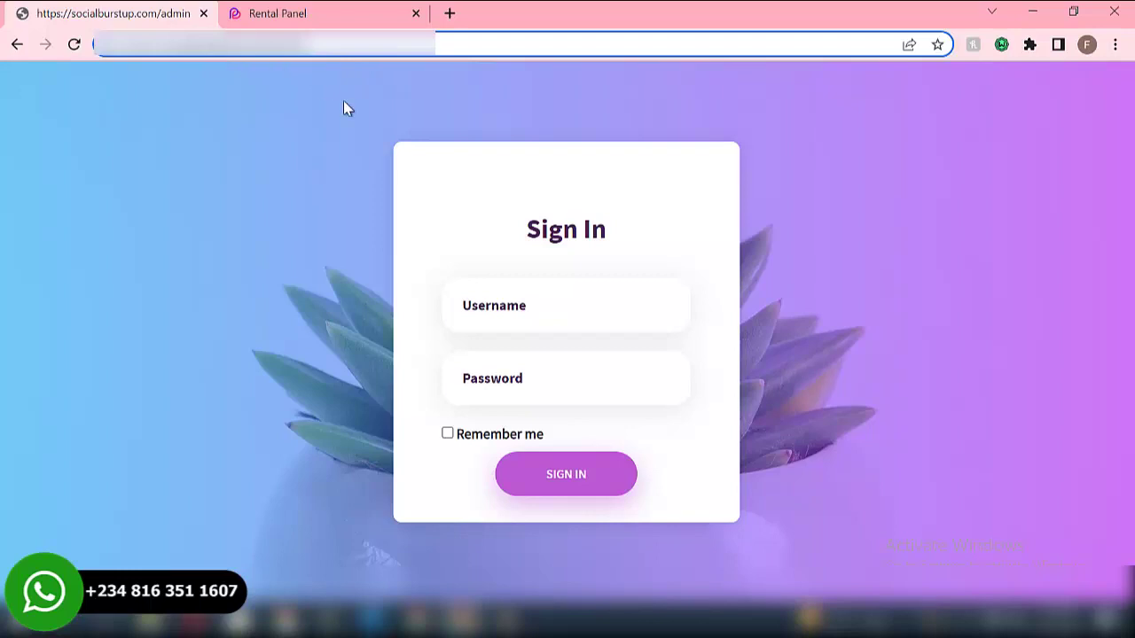
pyautogui.click(538, 316)
pyautogui.click(573, 364)
pyautogui.click(501, 383)
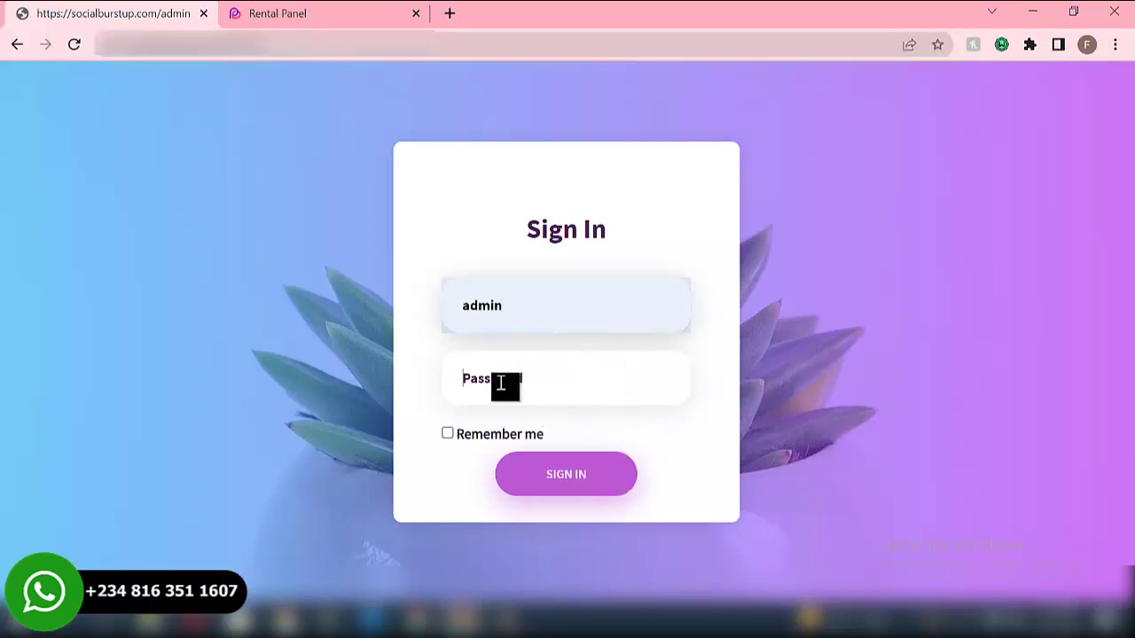
pyautogui.write('ad')
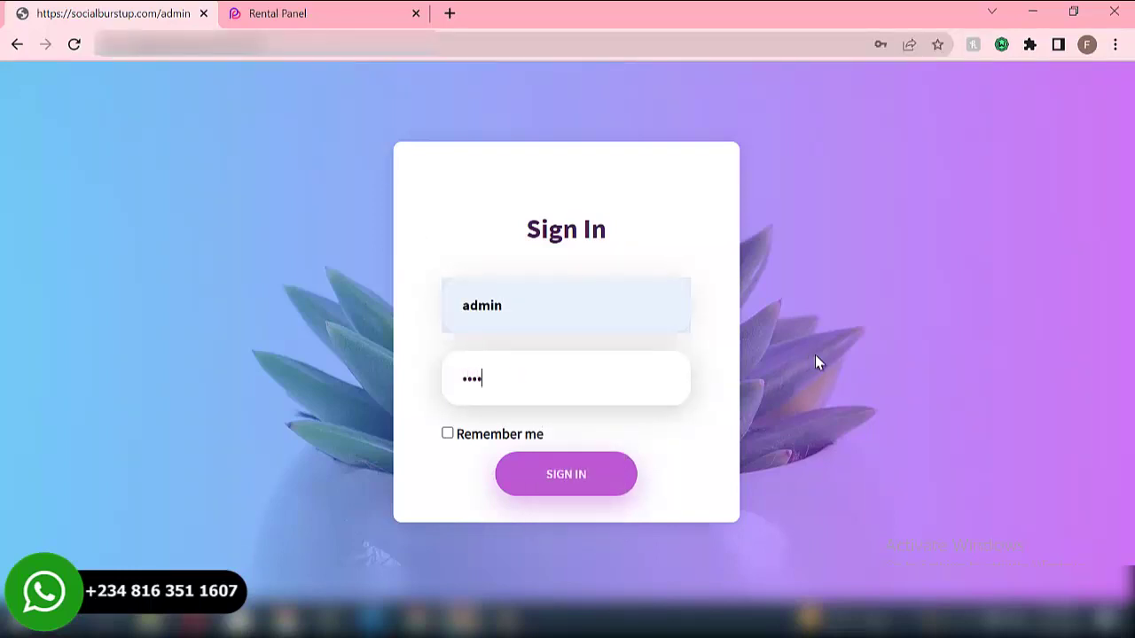
pyautogui.write('3')
pyautogui.click(595, 478)
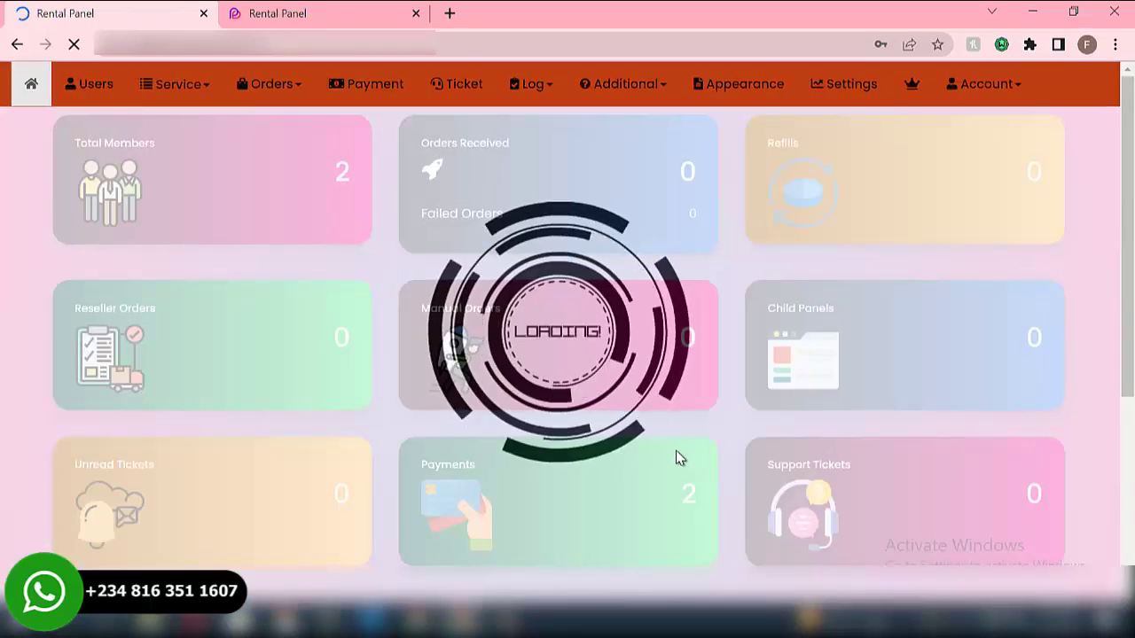
# Step: Dismiss Chrome's breach warning, choose Never on saving the password, then go to Users
pyautogui.scroll(-4, 347, 291)
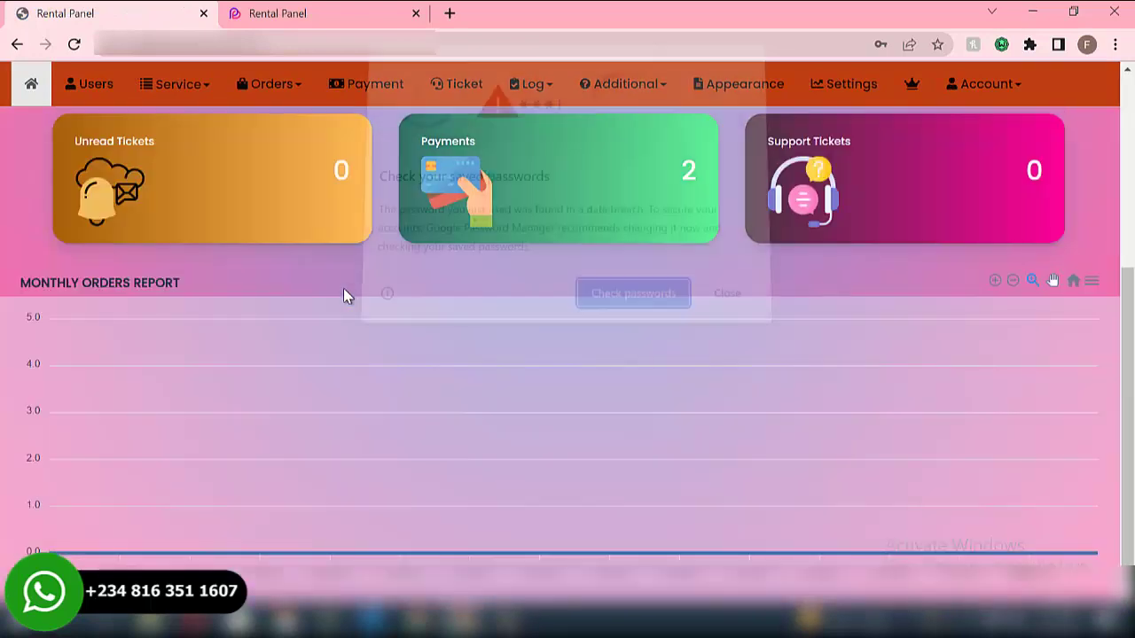
pyautogui.click(724, 302)
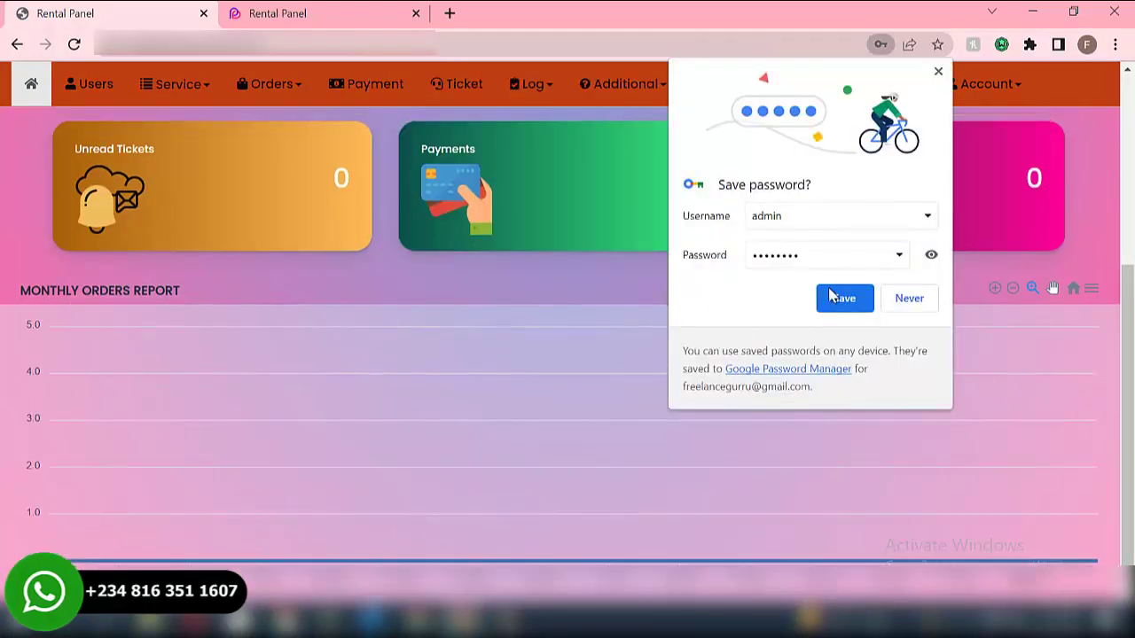
pyautogui.click(896, 302)
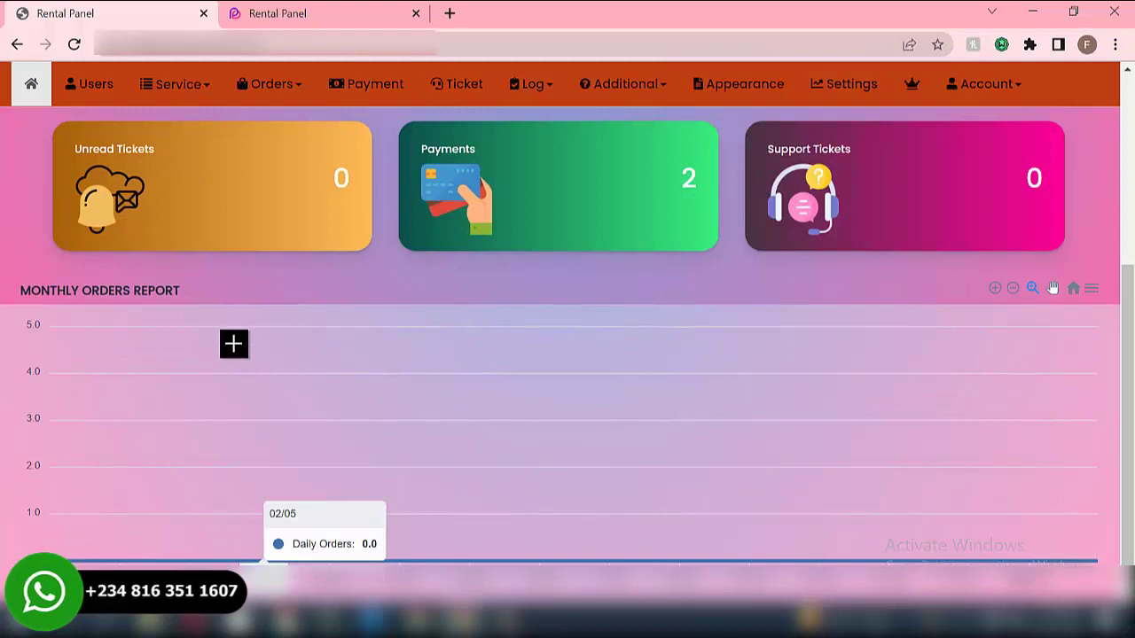
pyautogui.scroll(4, 233, 346)
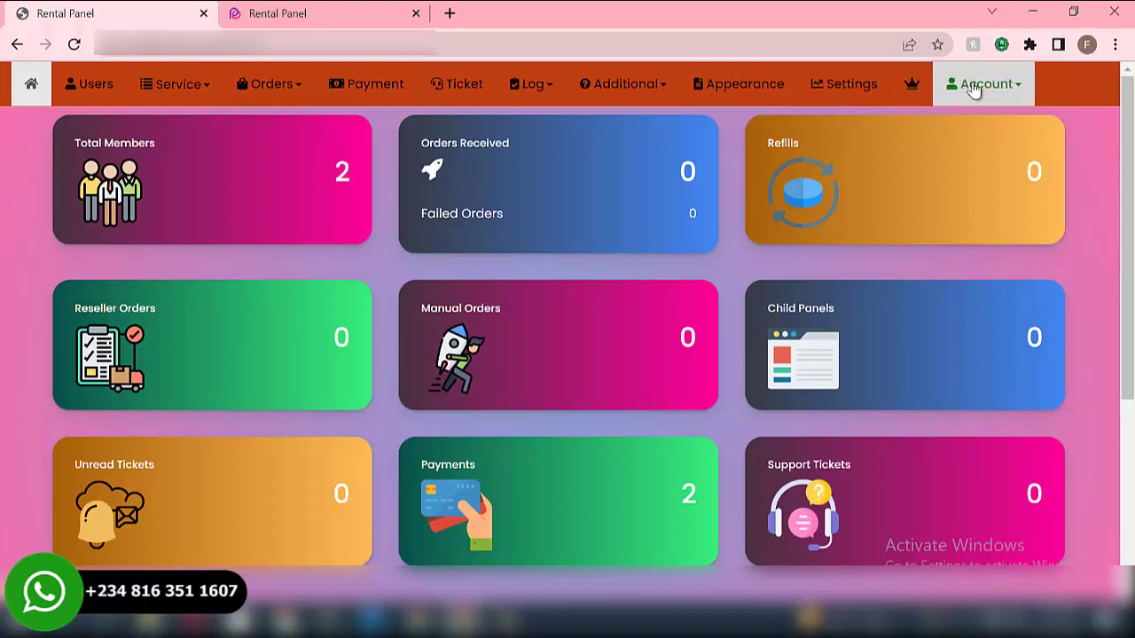
pyautogui.click(84, 84)
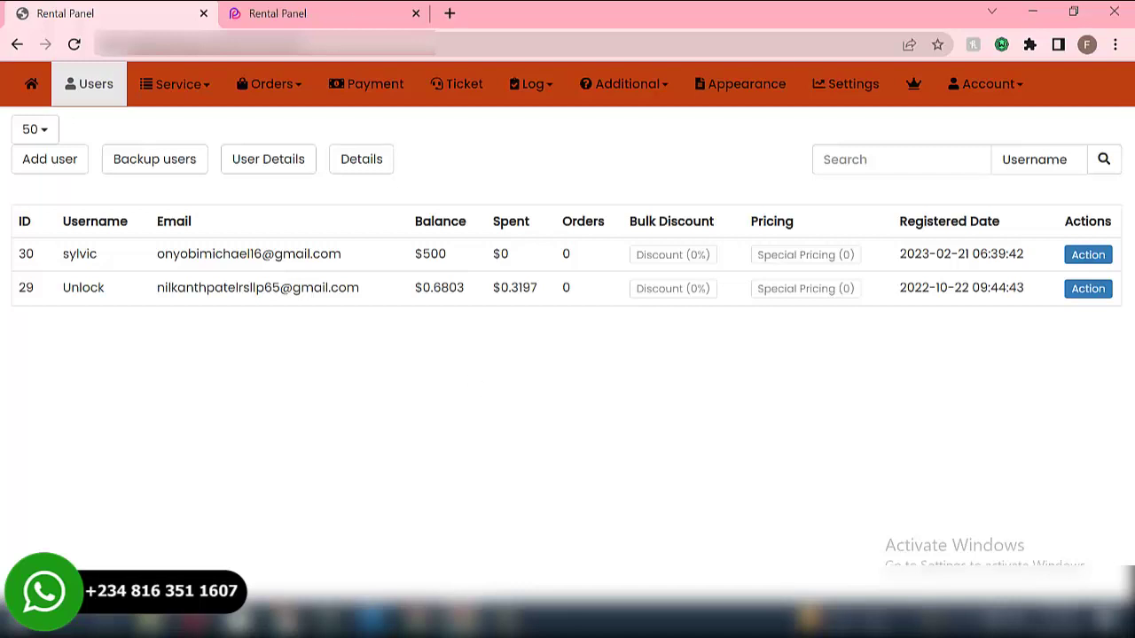
# Step: Scroll the user-side order form, then go back to admin and choose Service > Services
pyautogui.click(278, 13)
pyautogui.scroll(-5, 583, 356)
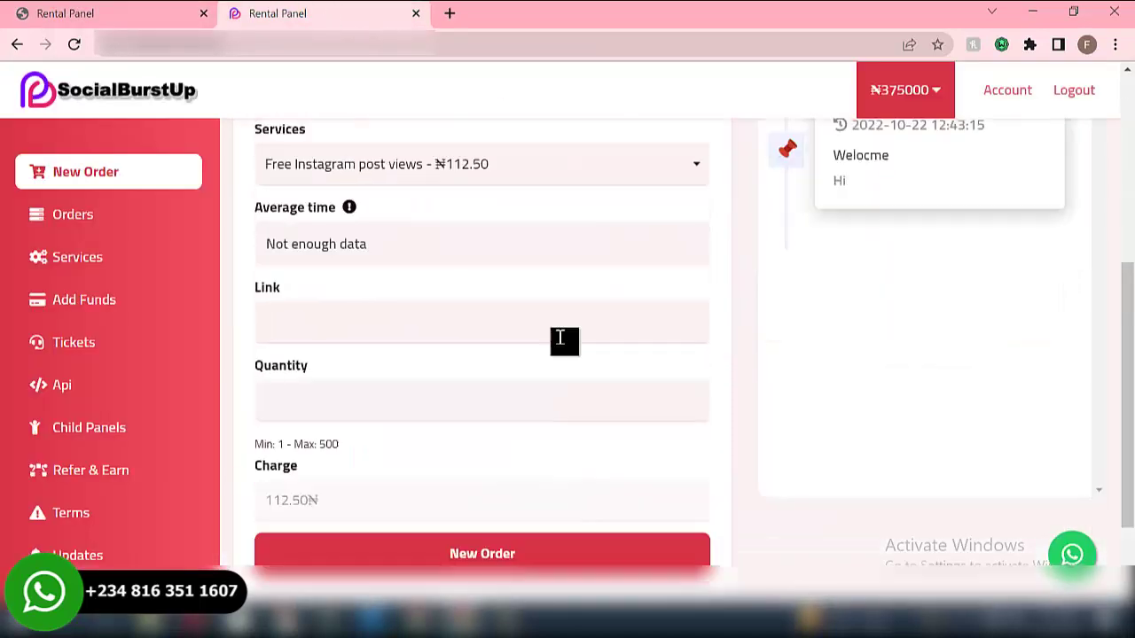
pyautogui.scroll(5, 560, 340)
pyautogui.click(64, 14)
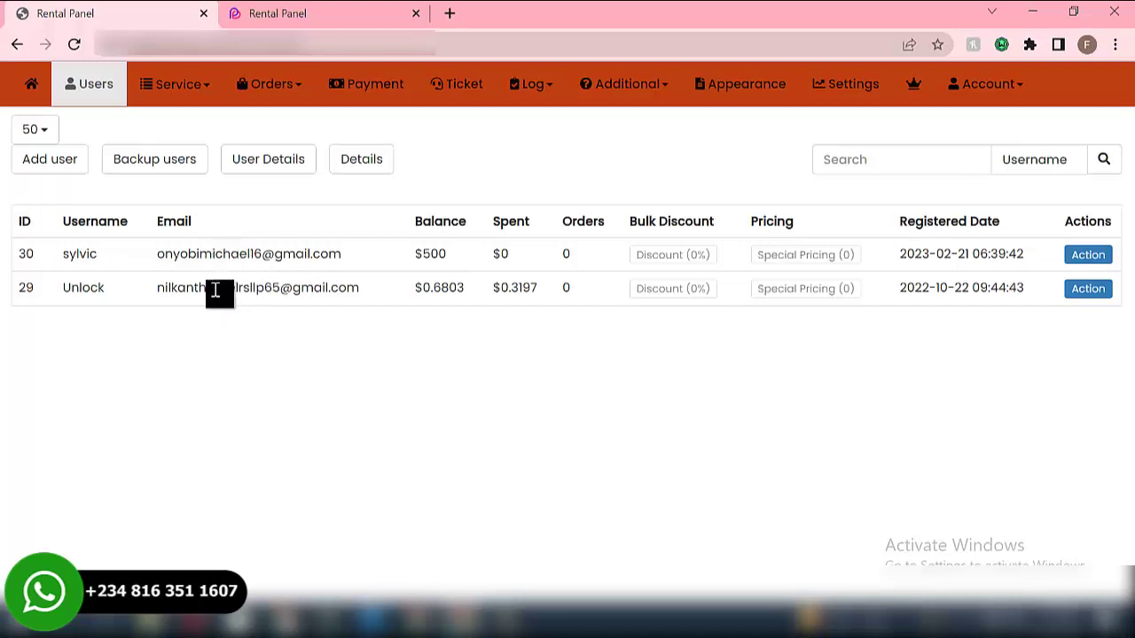
pyautogui.click(180, 85)
pyautogui.click(188, 128)
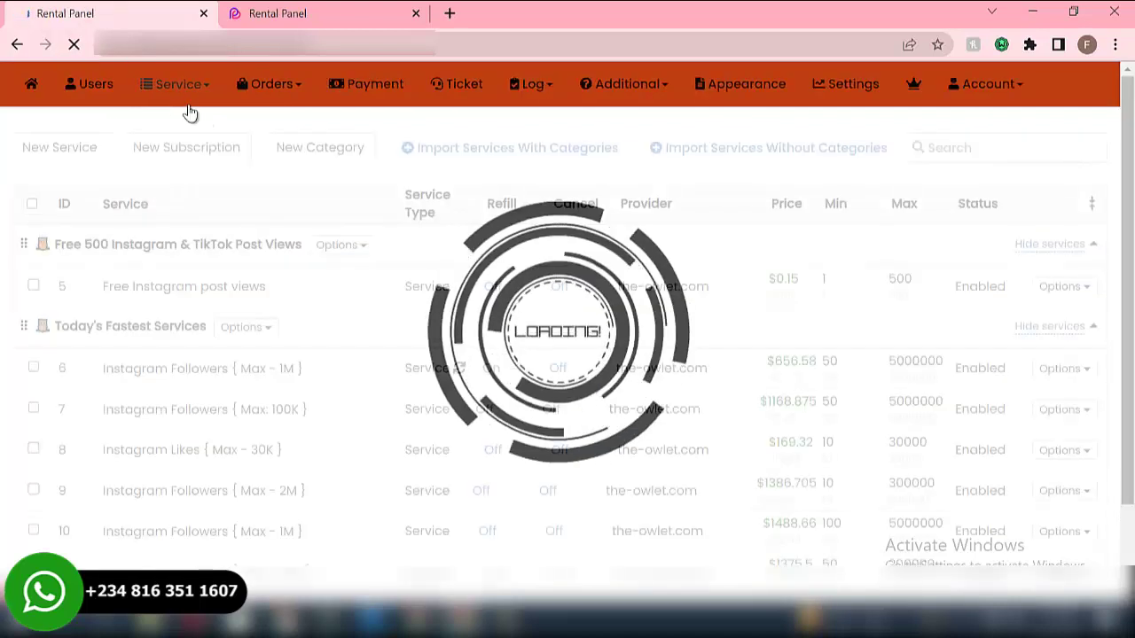
# Step: Scroll through the admin services prices and limits, then choose Service > Update Prices
pyautogui.scroll(-1, 299, 451)
pyautogui.scroll(1, 304, 435)
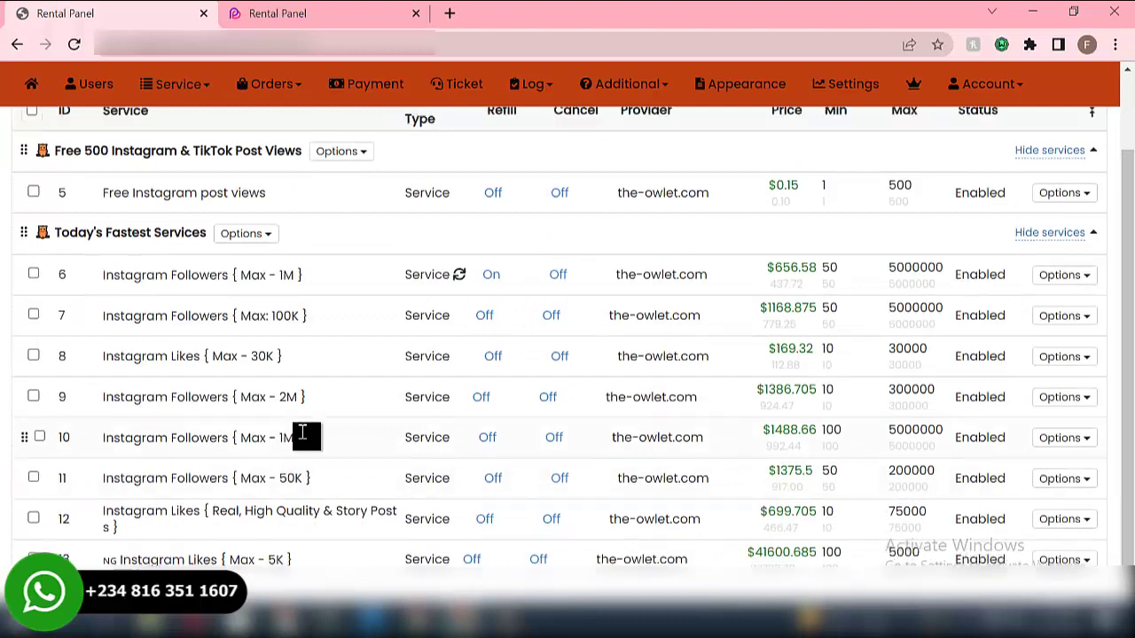
pyautogui.scroll(-1, 317, 343)
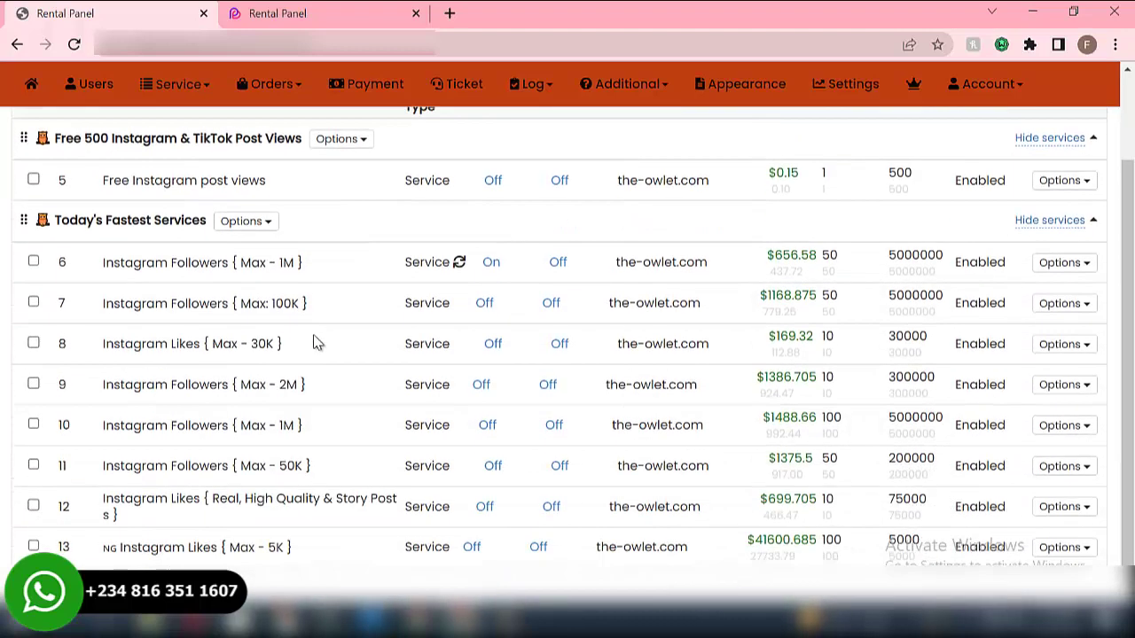
pyautogui.scroll(1, 317, 343)
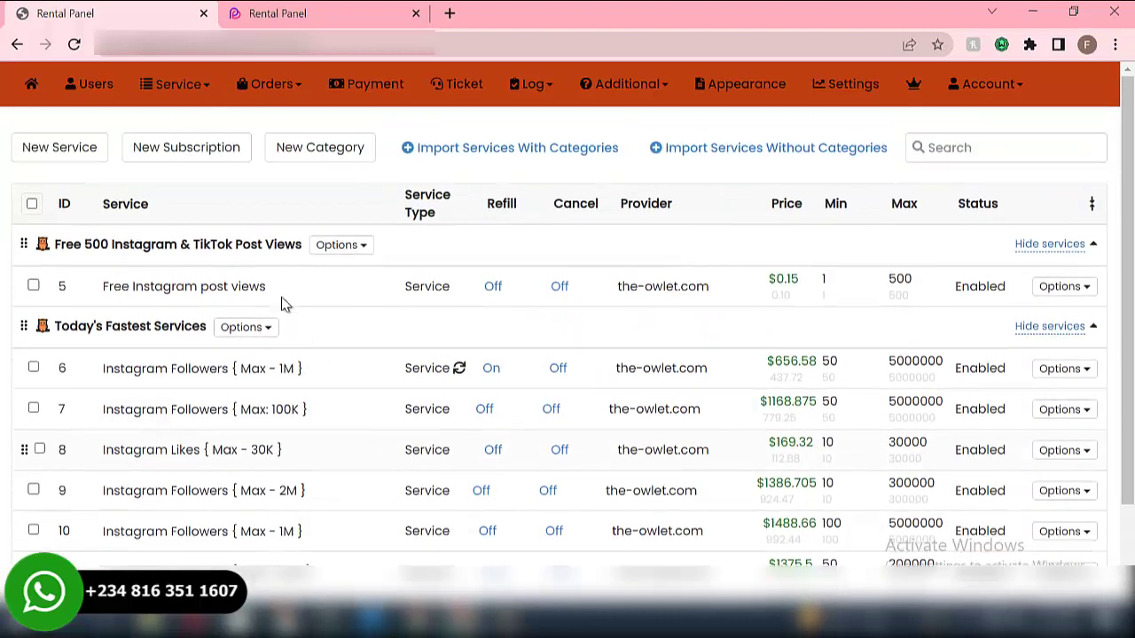
pyautogui.click(193, 87)
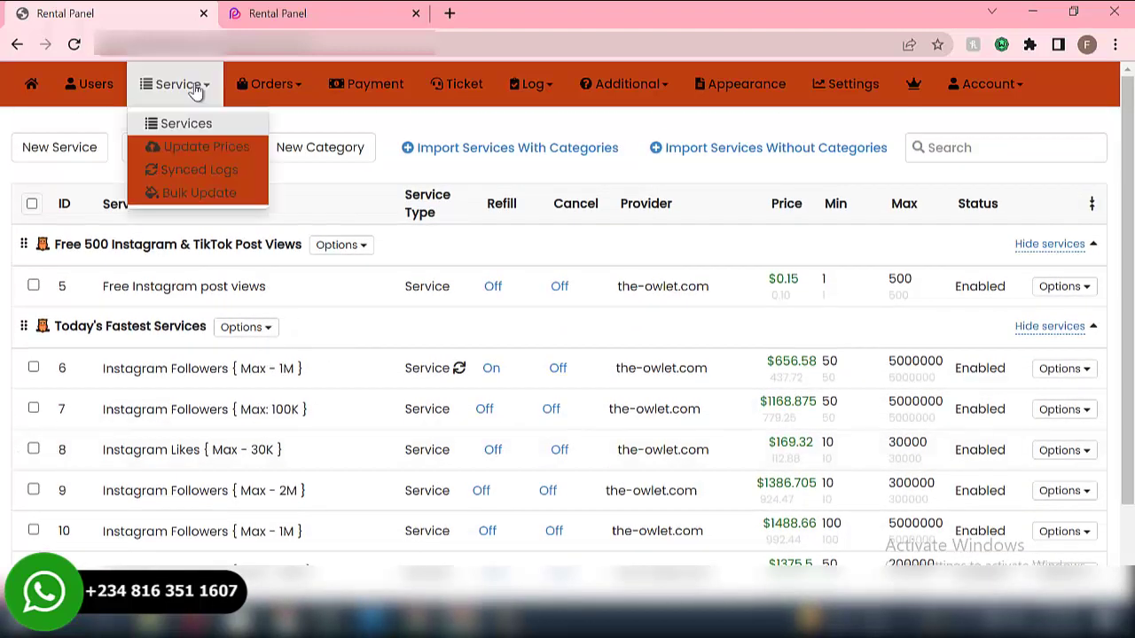
pyautogui.click(193, 149)
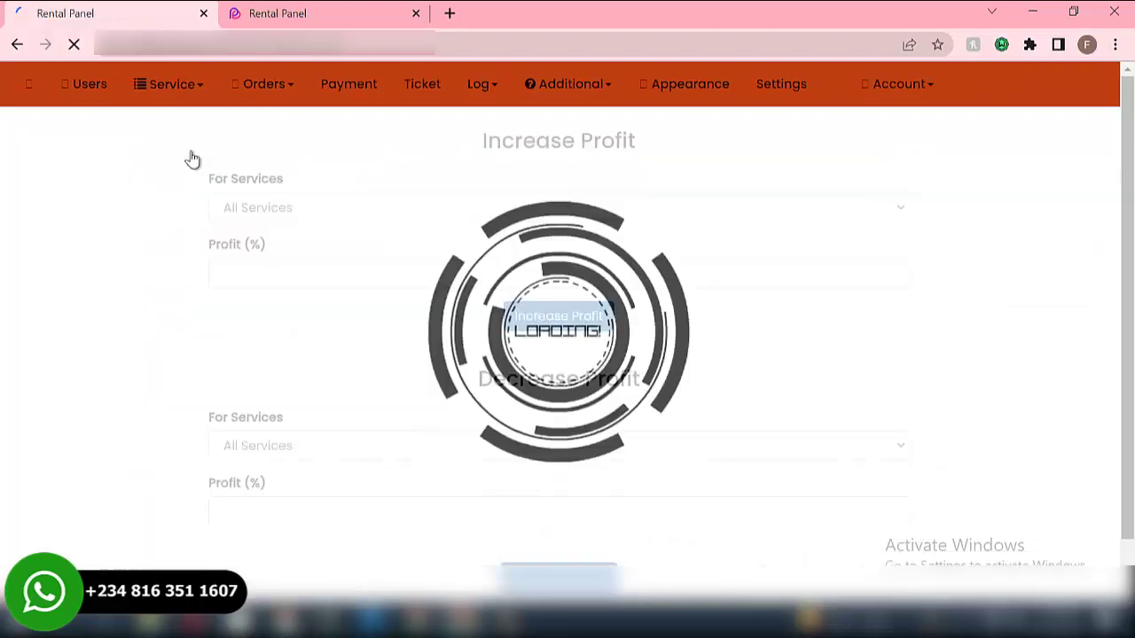
# Step: Scroll through the Increase and Decrease Profit pricing forms on the Update Prices page
pyautogui.scroll(-1, 328, 221)
pyautogui.scroll(1, 342, 209)
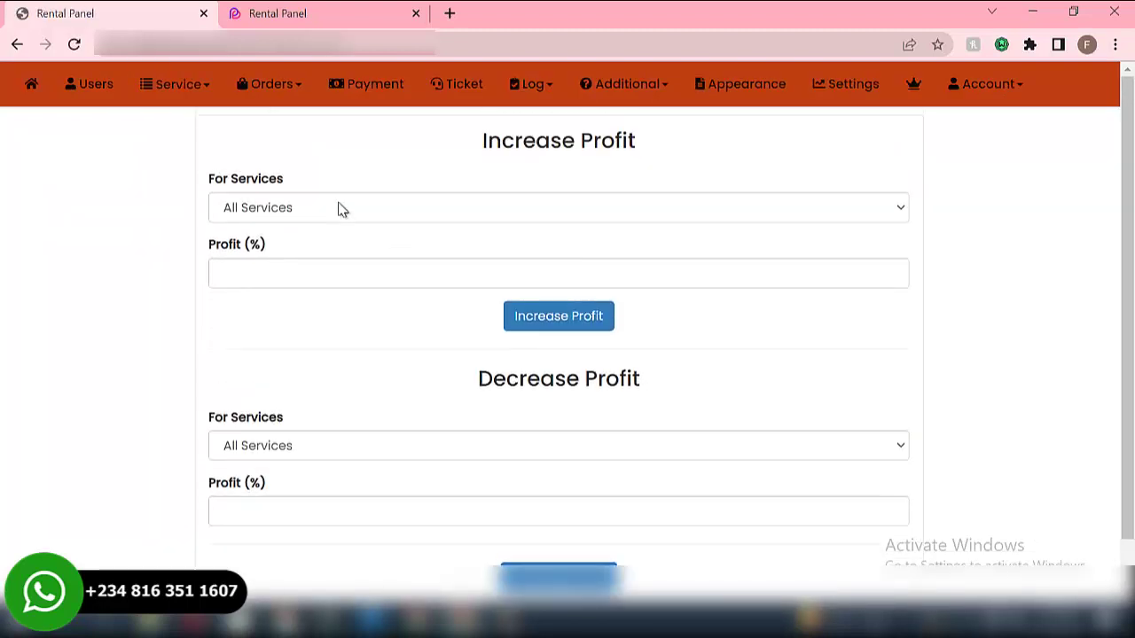
pyautogui.scroll(-1, 381, 182)
pyautogui.scroll(1, 376, 188)
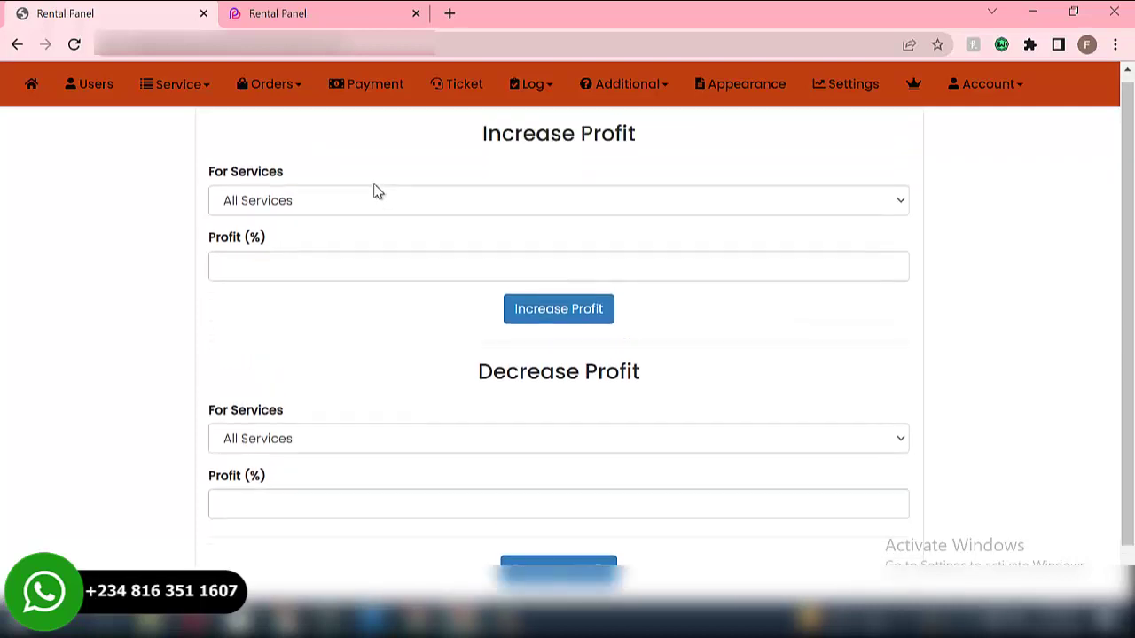
# Step: Return to the Services list via Service > Services and bring up the Orders menu
pyautogui.click(185, 86)
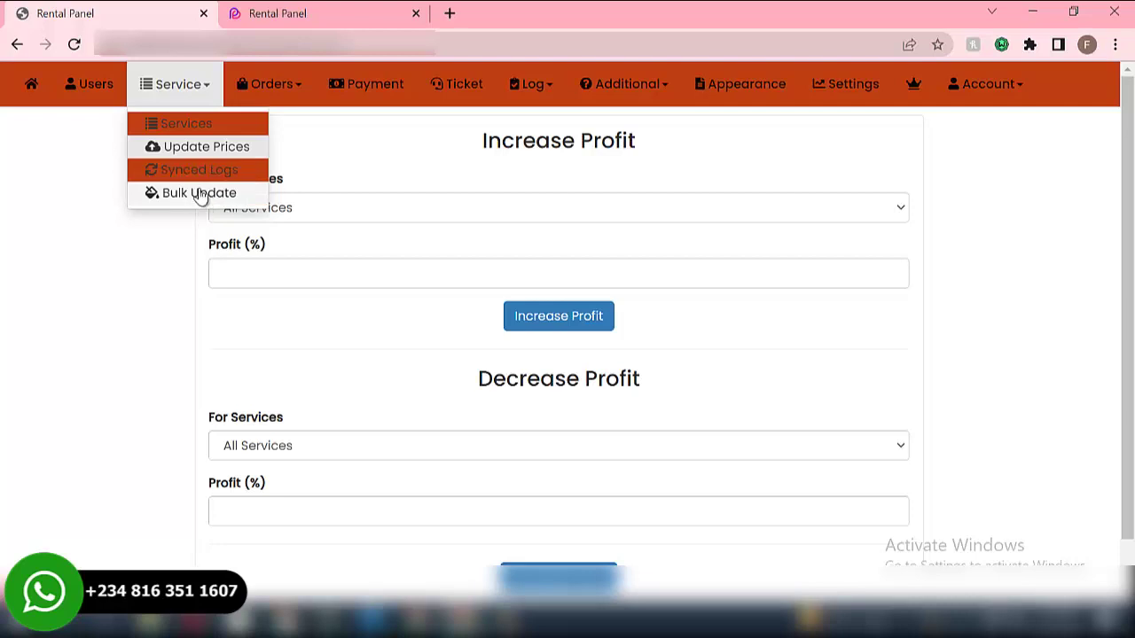
pyautogui.click(185, 121)
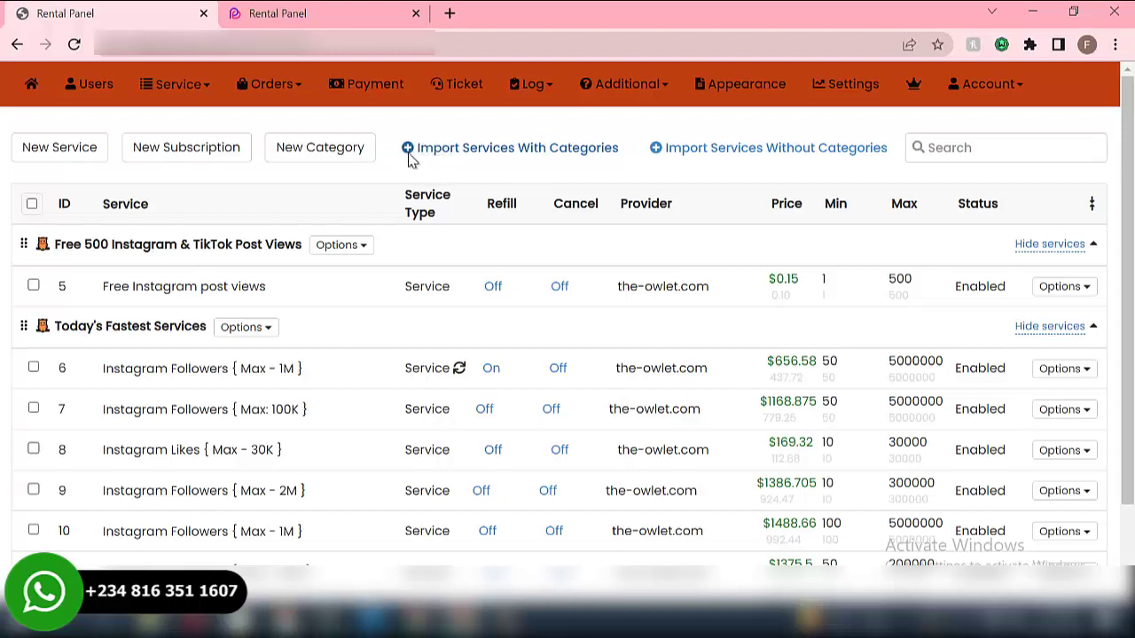
pyautogui.click(269, 90)
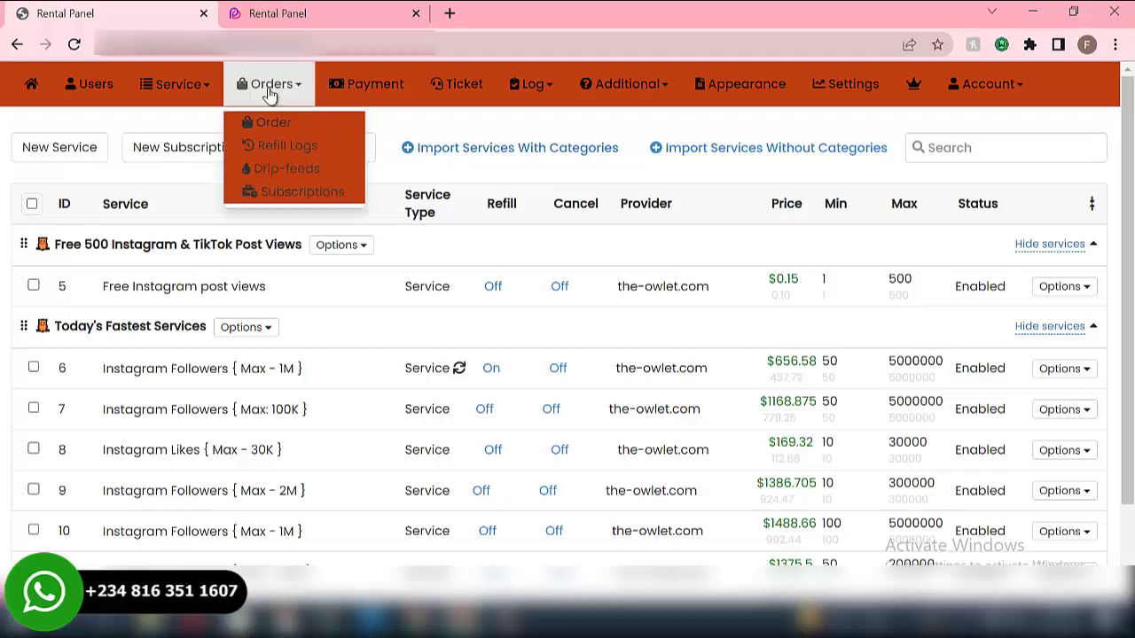
# Step: Check all and pending admin orders (none), then open Payments showing one completed $500 PayPal payment
pyautogui.click(264, 121)
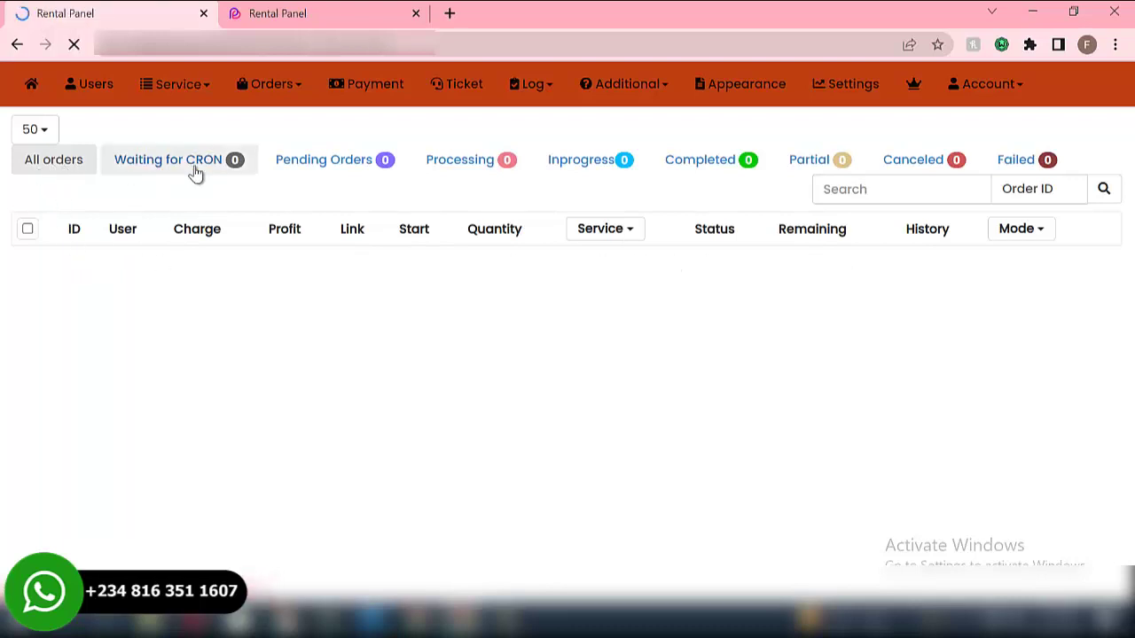
pyautogui.click(337, 169)
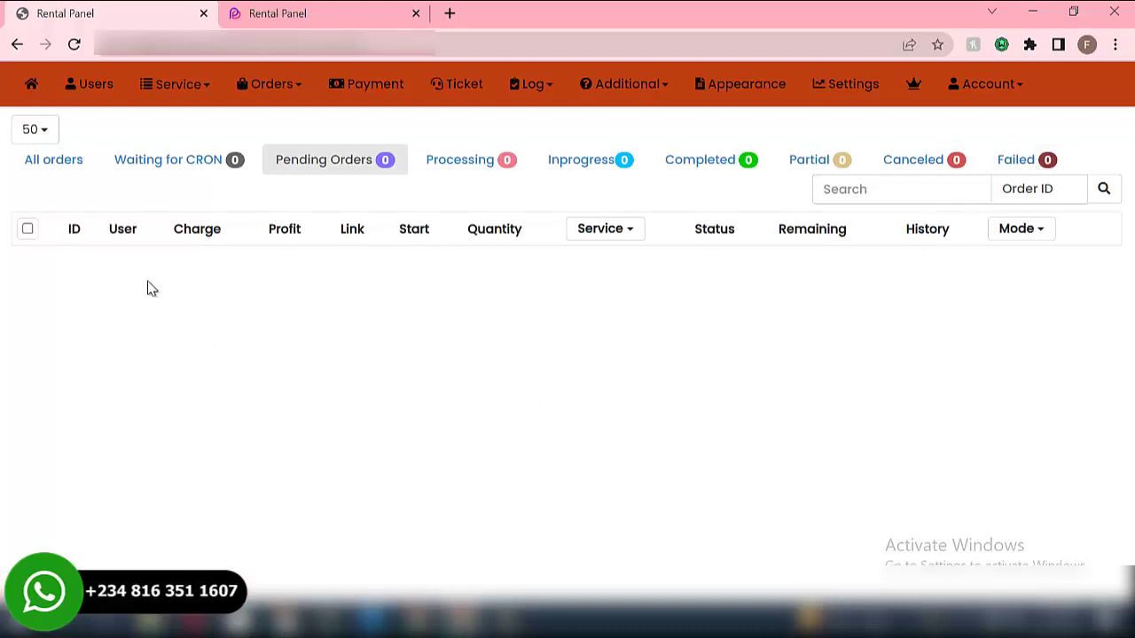
pyautogui.click(62, 163)
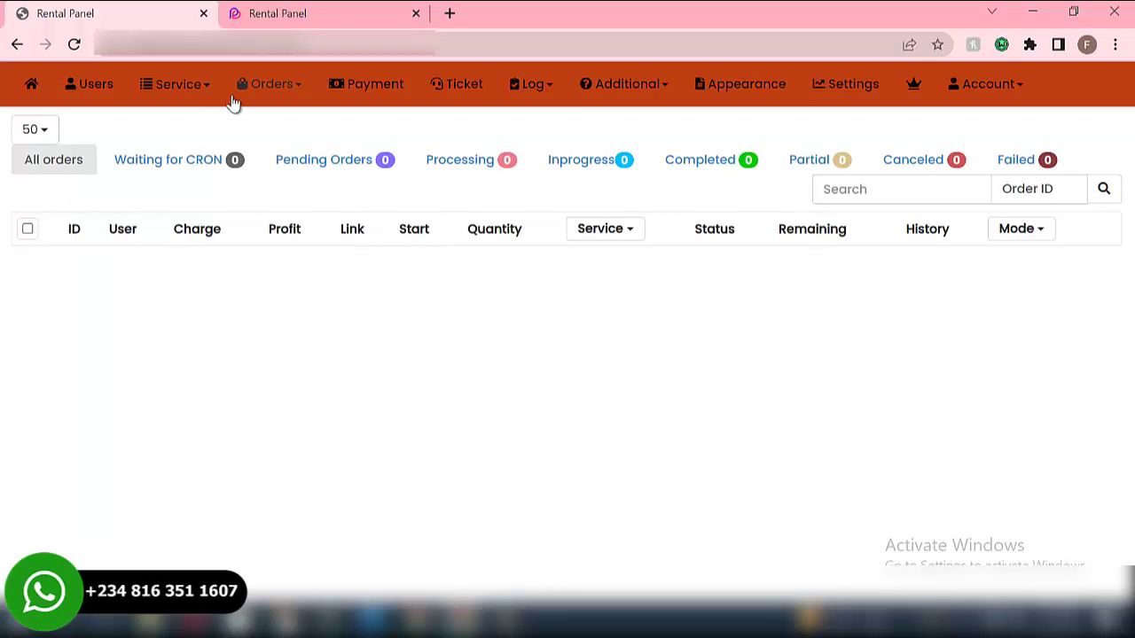
pyautogui.click(270, 88)
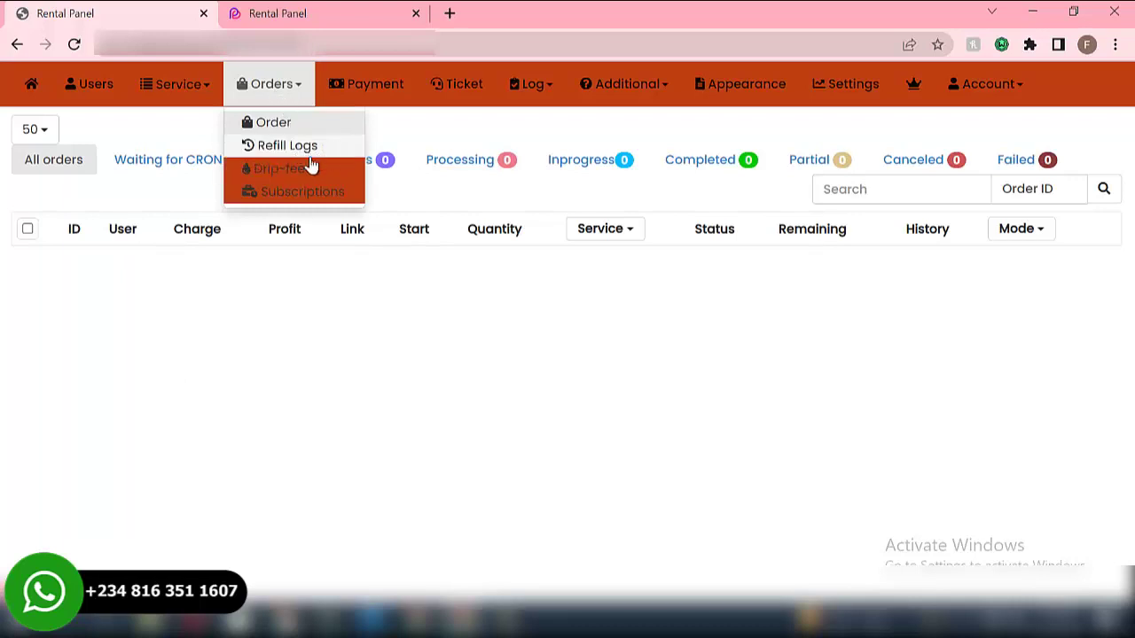
pyautogui.click(372, 89)
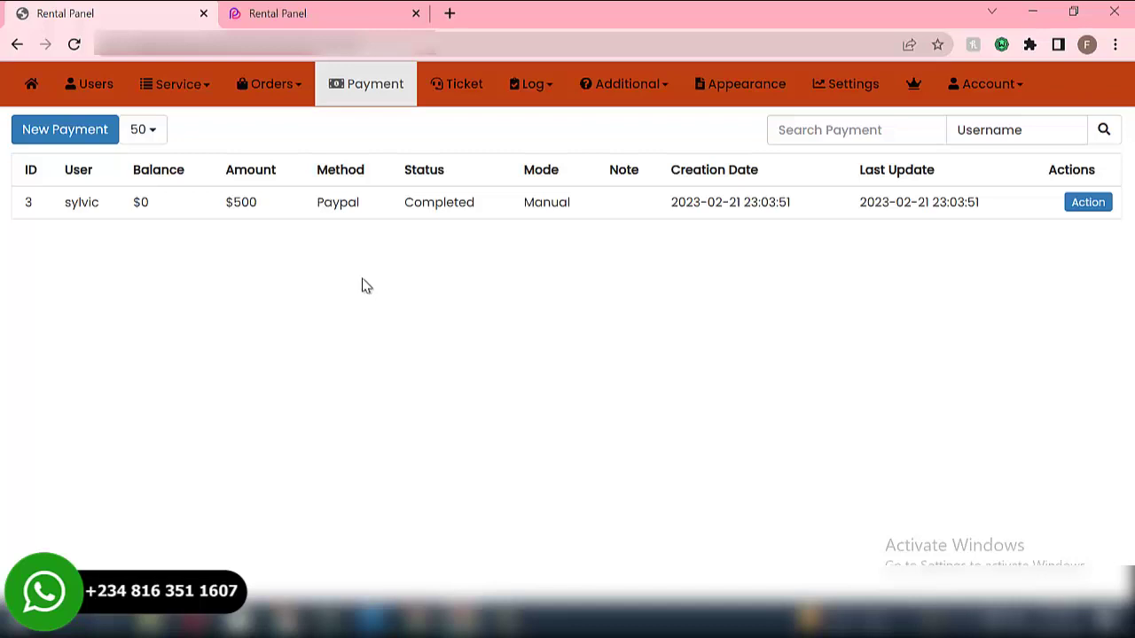
pyautogui.click(86, 140)
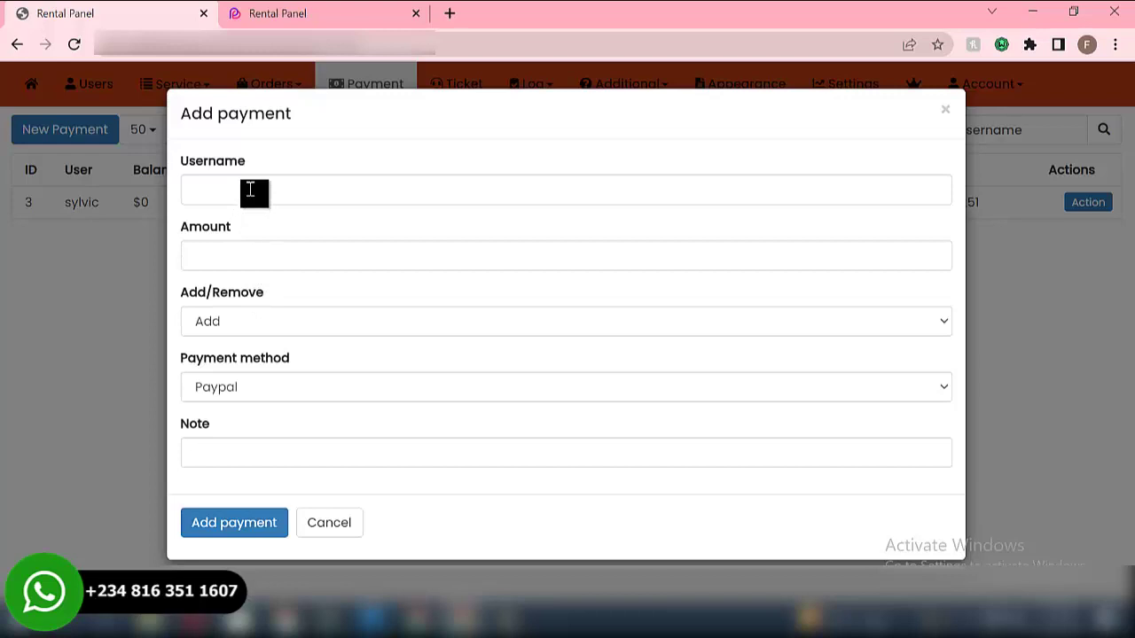
pyautogui.click(248, 192)
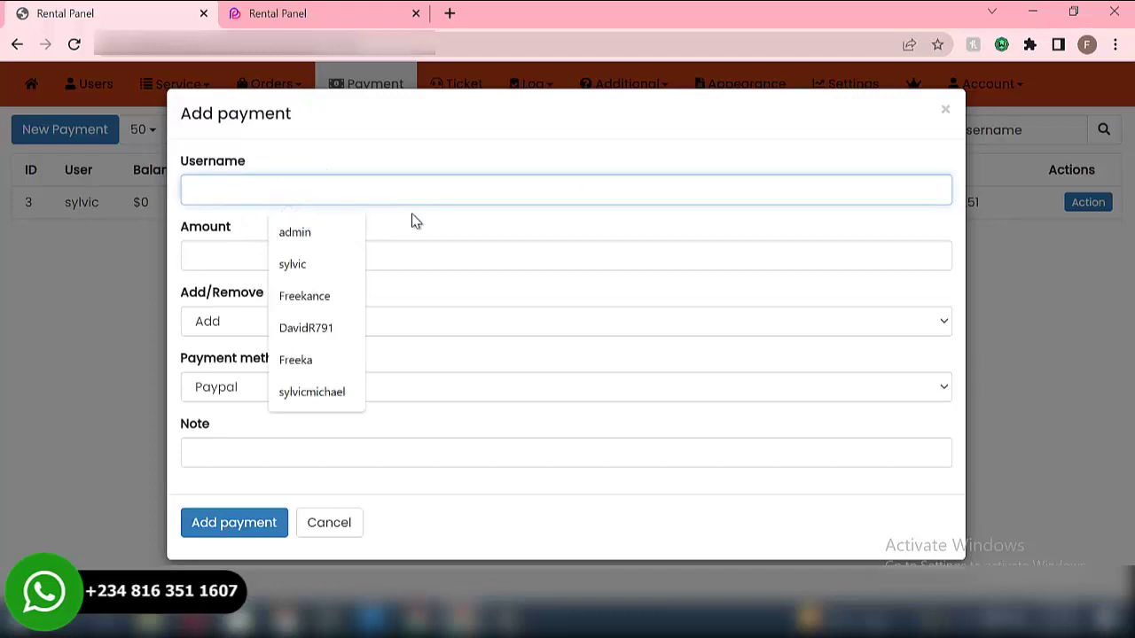
pyautogui.click(510, 257)
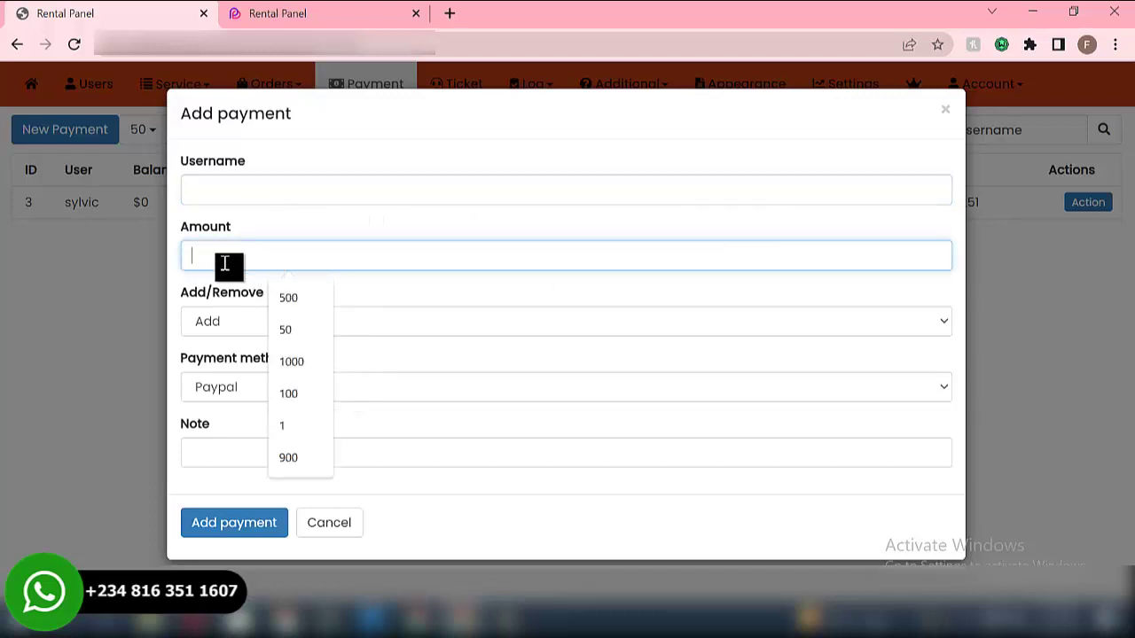
pyautogui.click(231, 323)
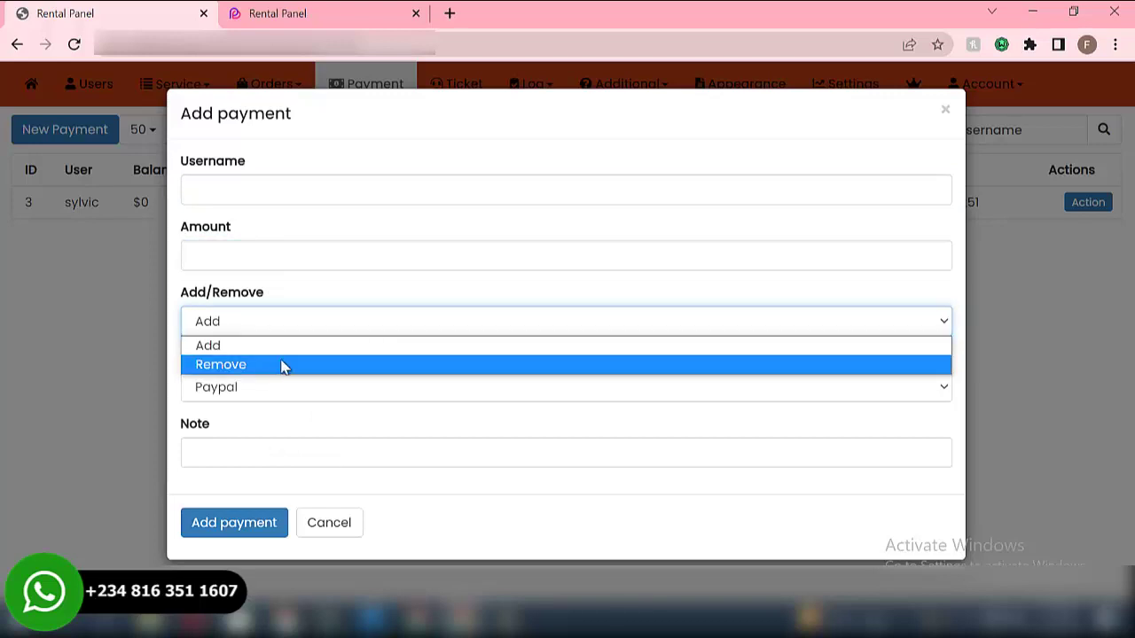
pyautogui.click(182, 345)
pyautogui.click(287, 388)
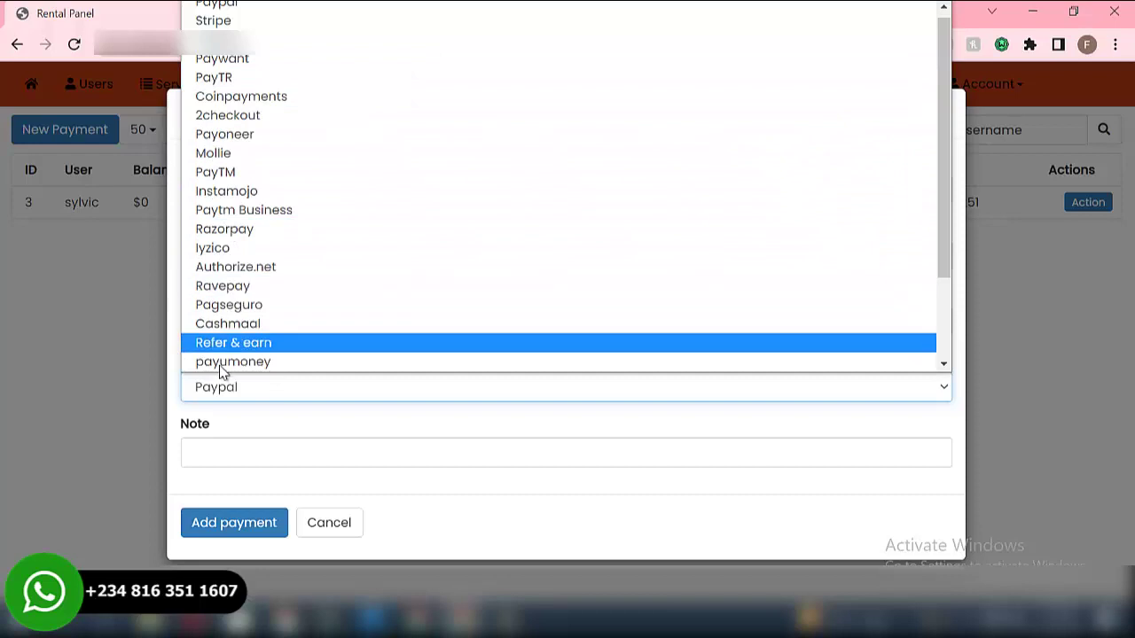
pyautogui.click(171, 422)
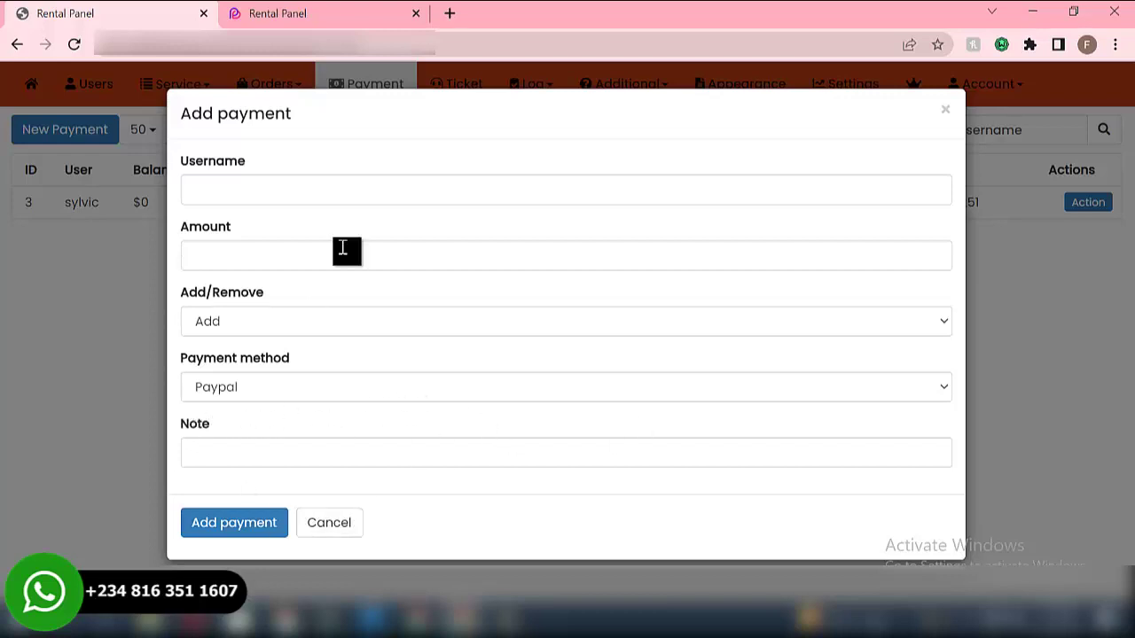
pyautogui.click(328, 533)
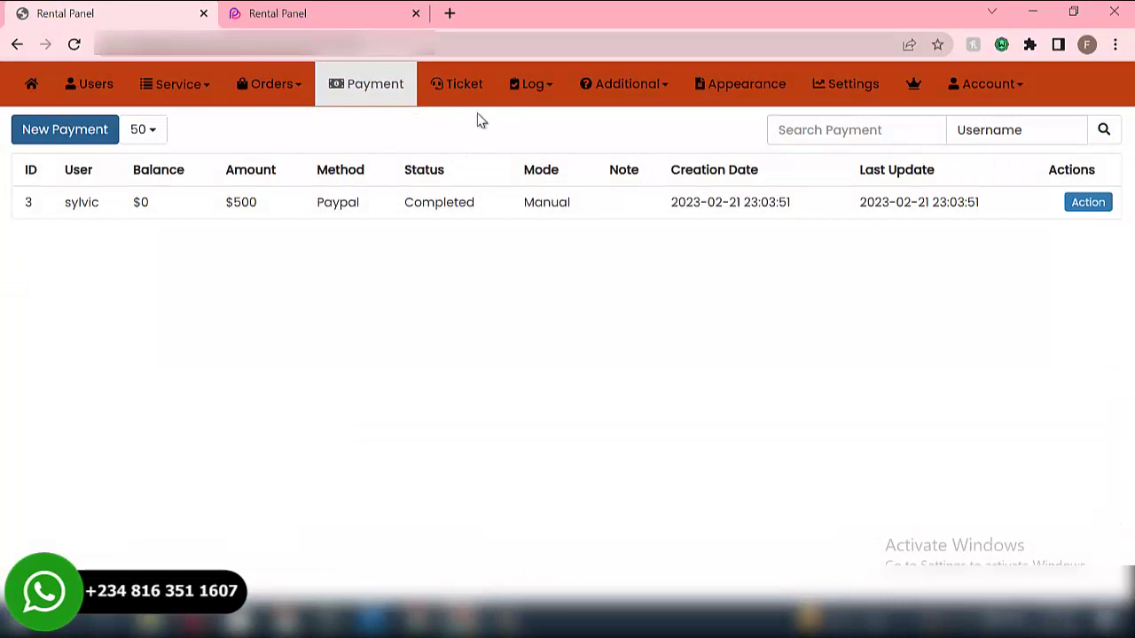
pyautogui.click(461, 85)
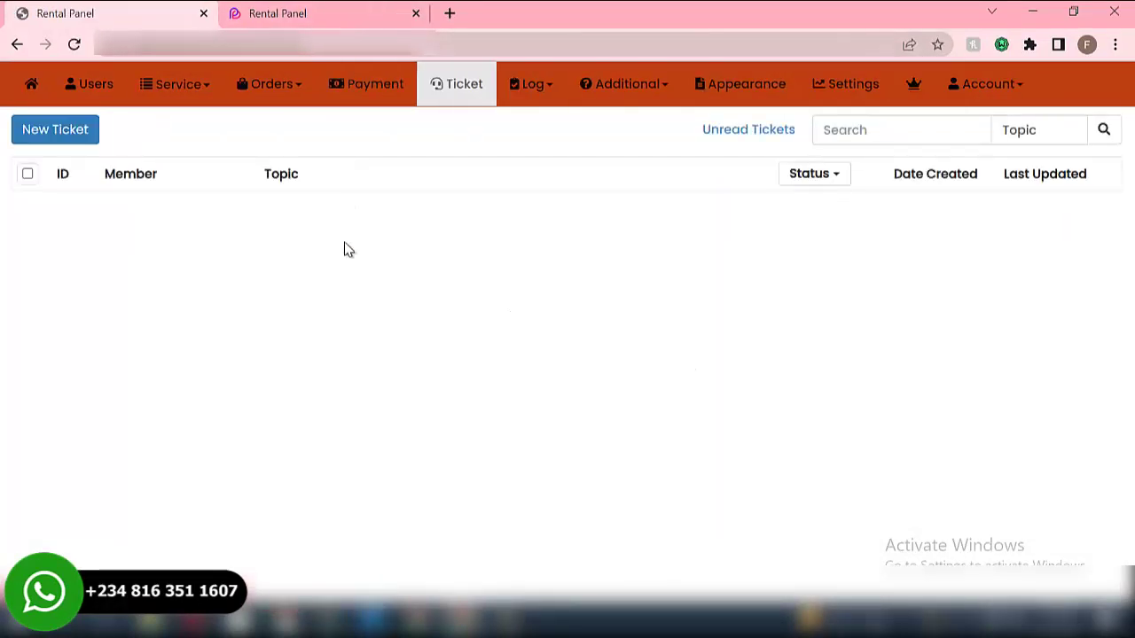
# Step: In the user tab, open the Tickets page and view subject choices, then return to the admin tab
pyautogui.click(312, 10)
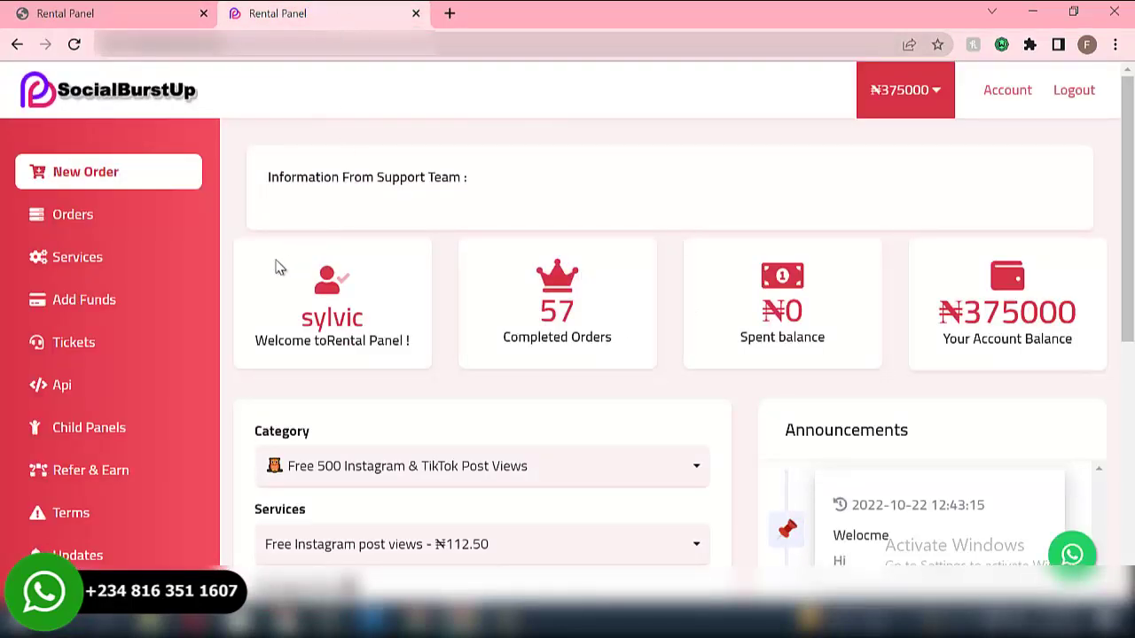
pyautogui.scroll(-2, 195, 363)
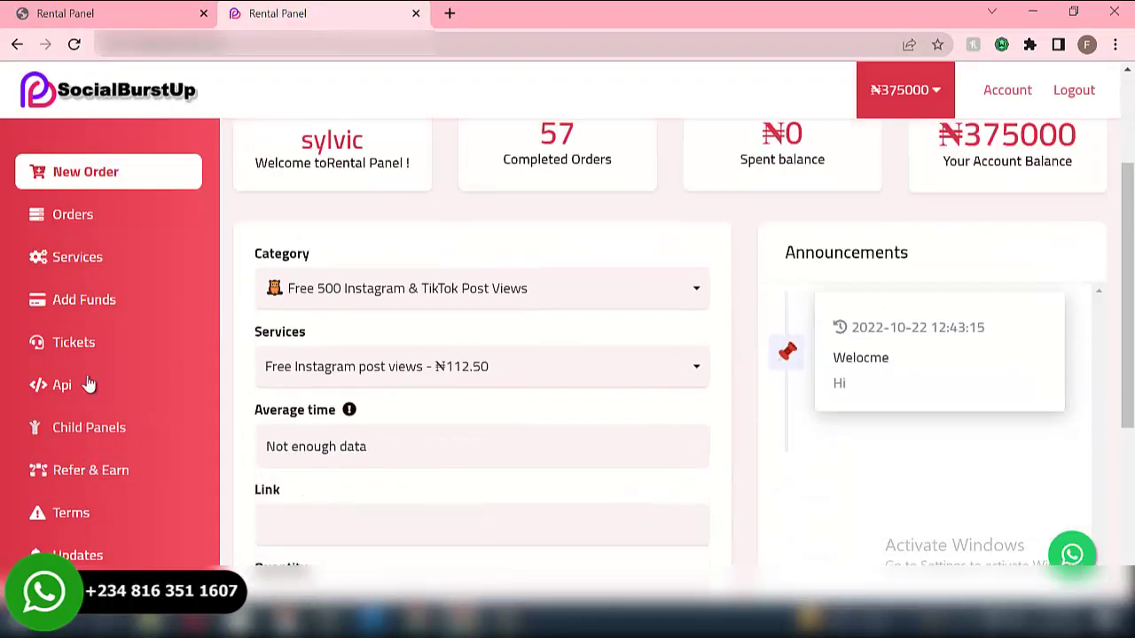
pyautogui.click(122, 344)
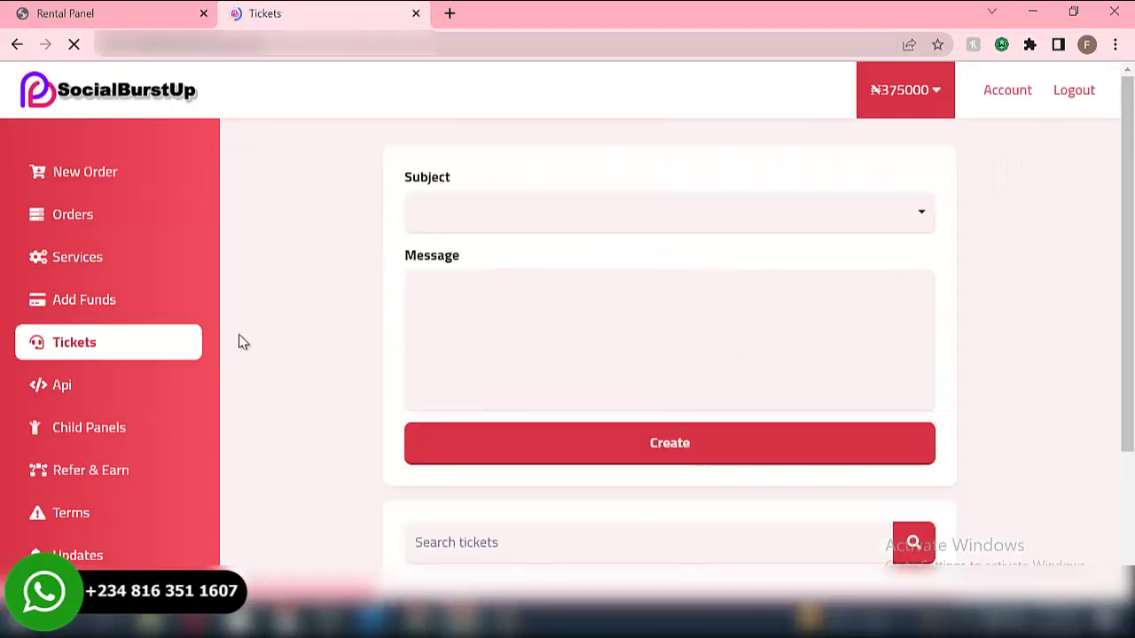
pyautogui.click(571, 217)
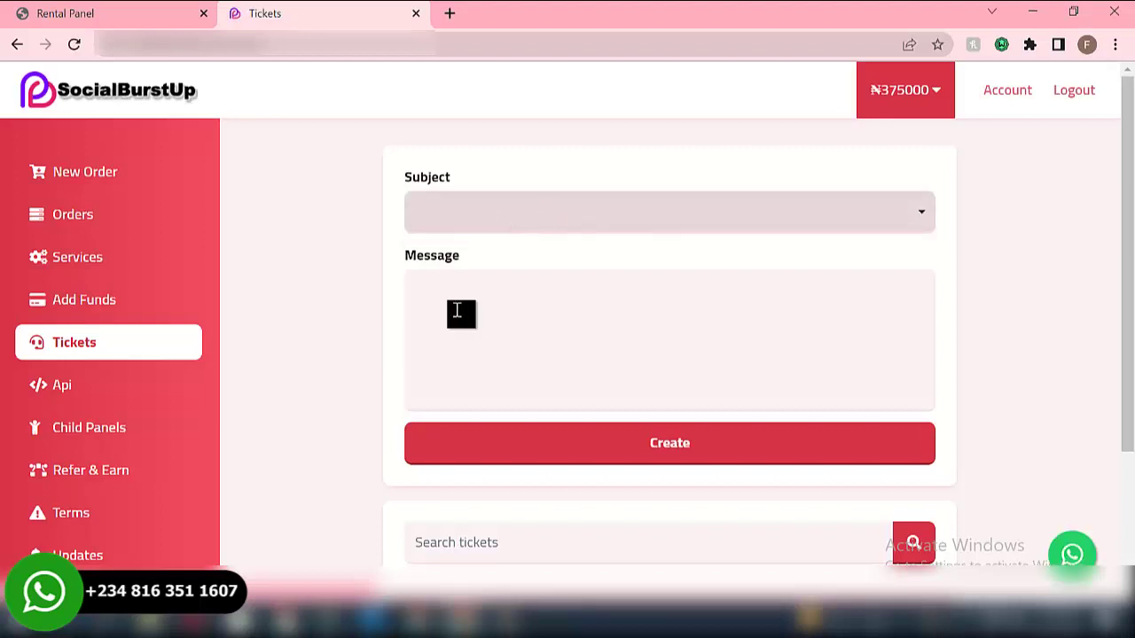
pyautogui.click(133, 11)
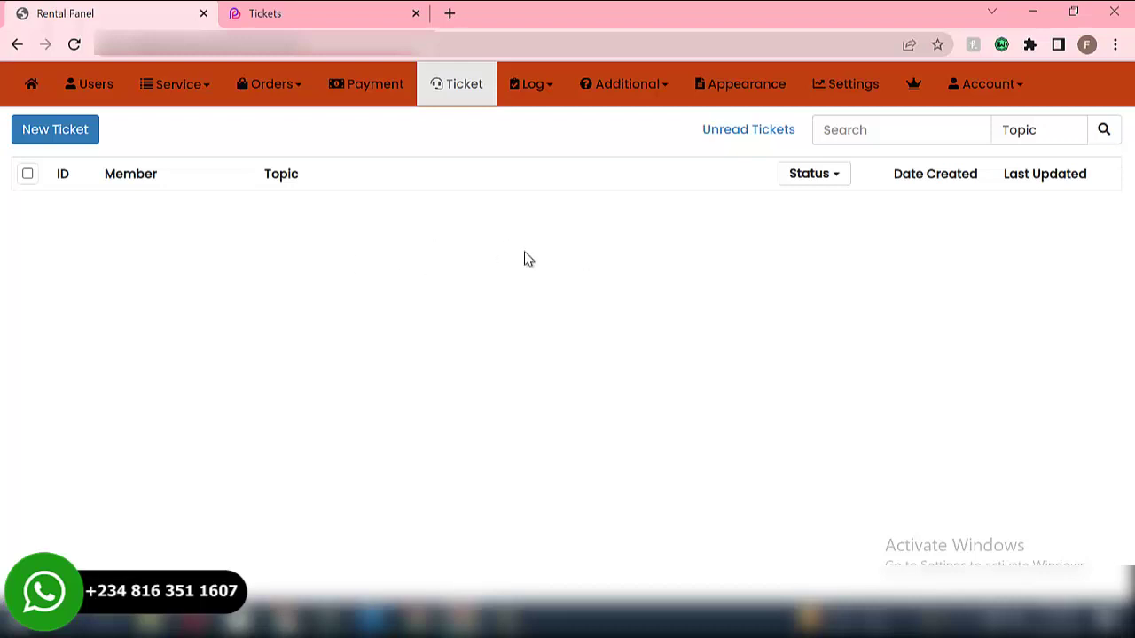
pyautogui.click(534, 94)
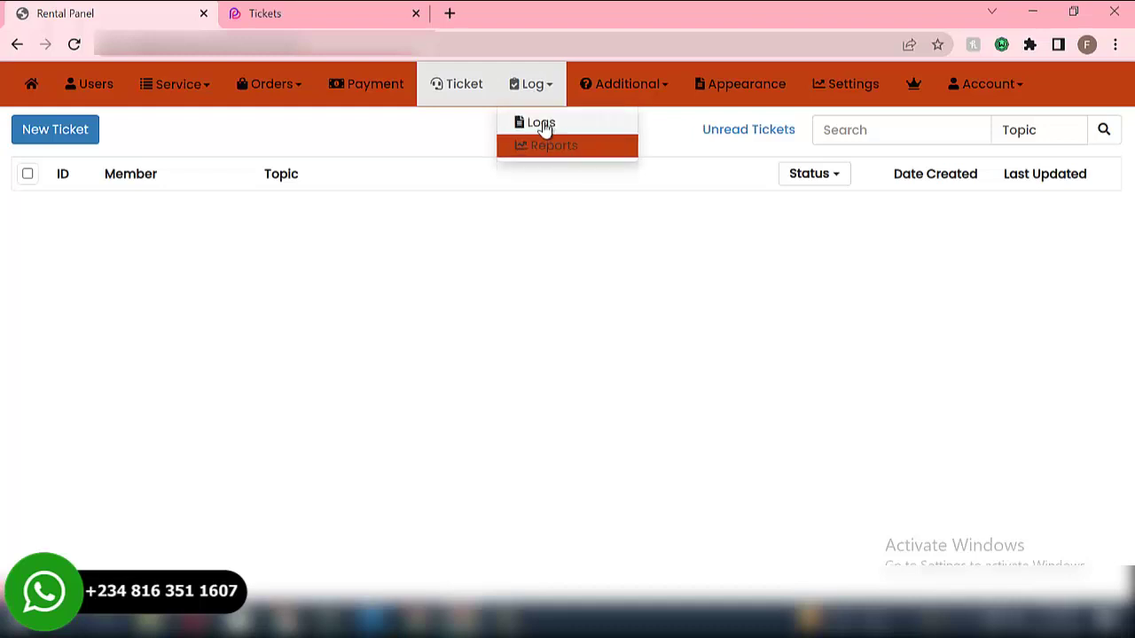
# Step: Open Log > Logs and scroll the Registered System Logs of member logins, registrations and orders
pyautogui.click(543, 124)
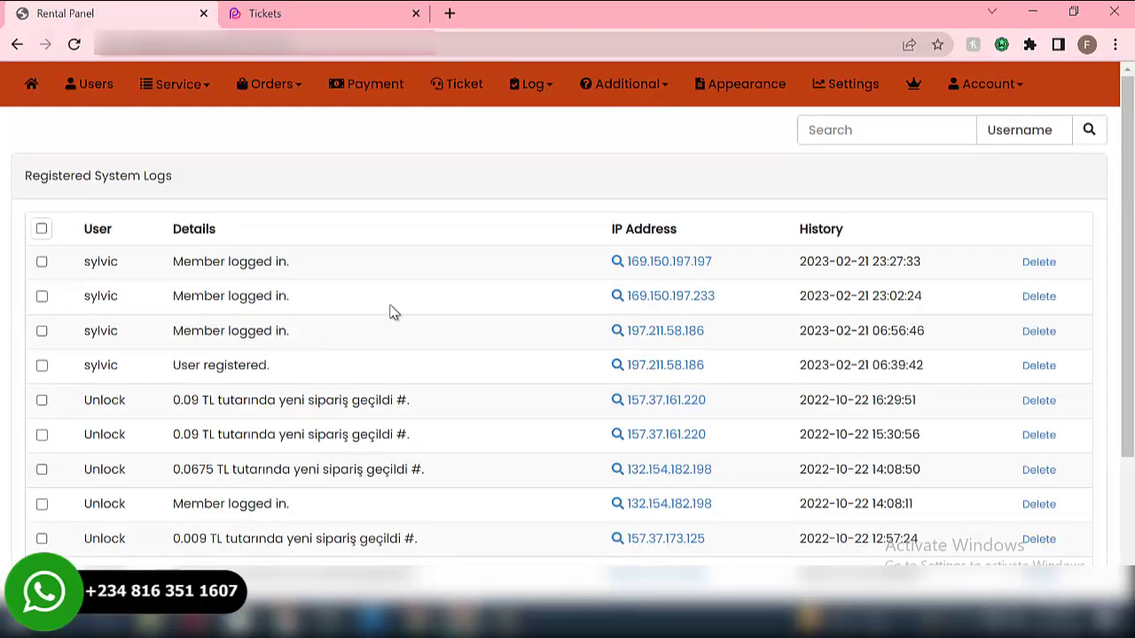
pyautogui.scroll(-3, 395, 312)
pyautogui.scroll(3, 403, 331)
pyautogui.scroll(-3, 865, 409)
pyautogui.scroll(3, 872, 385)
pyautogui.scroll(-3, 350, 385)
pyautogui.scroll(3, 352, 385)
# Step: Check the empty Additional > Promotion list, then go to the Appearance page with Simplify and Eternity themes
pyautogui.click(630, 85)
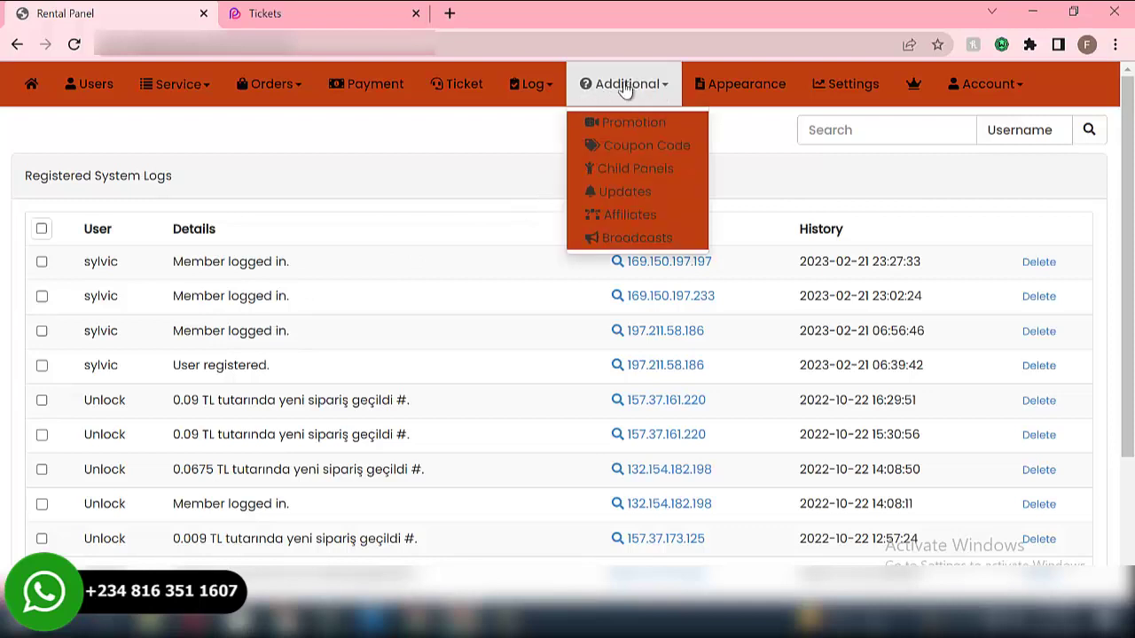
pyautogui.click(635, 124)
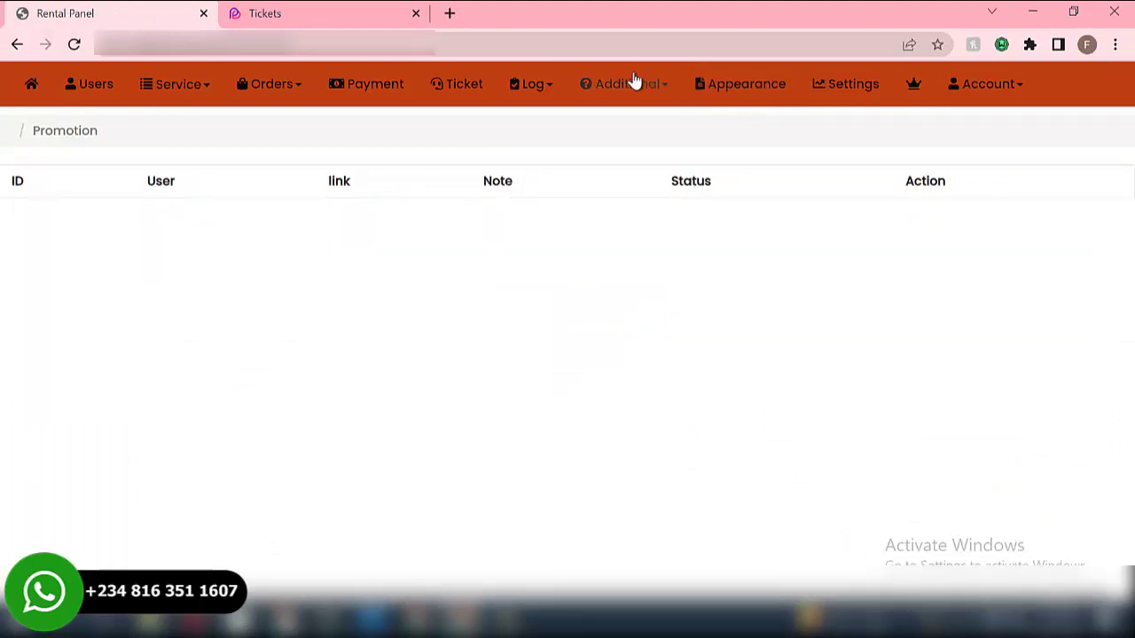
pyautogui.click(610, 86)
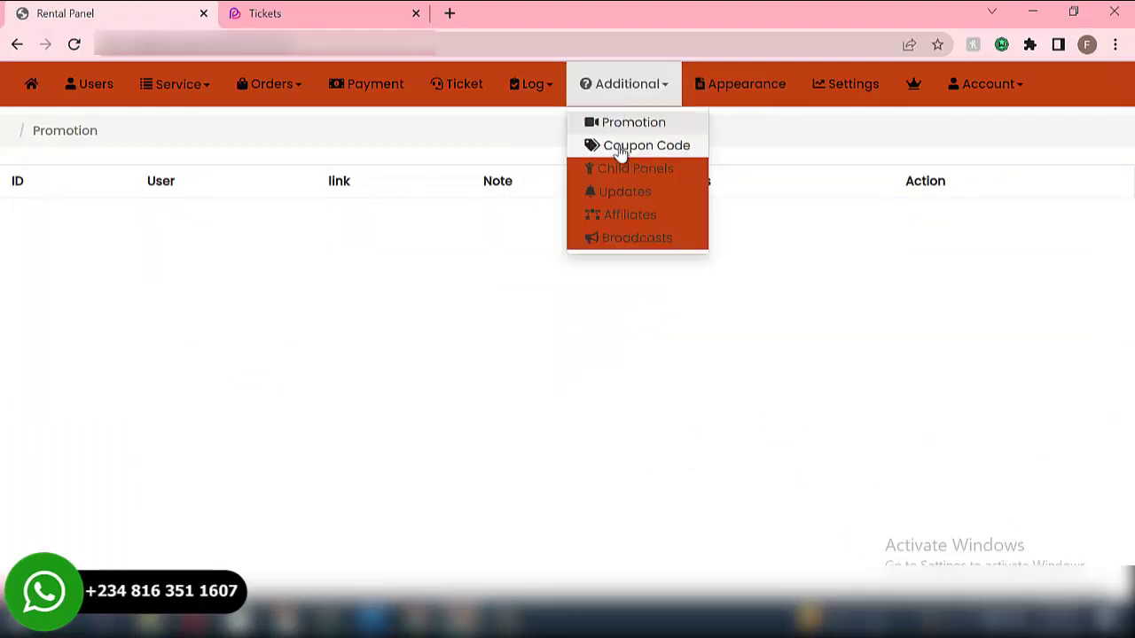
pyautogui.click(401, 131)
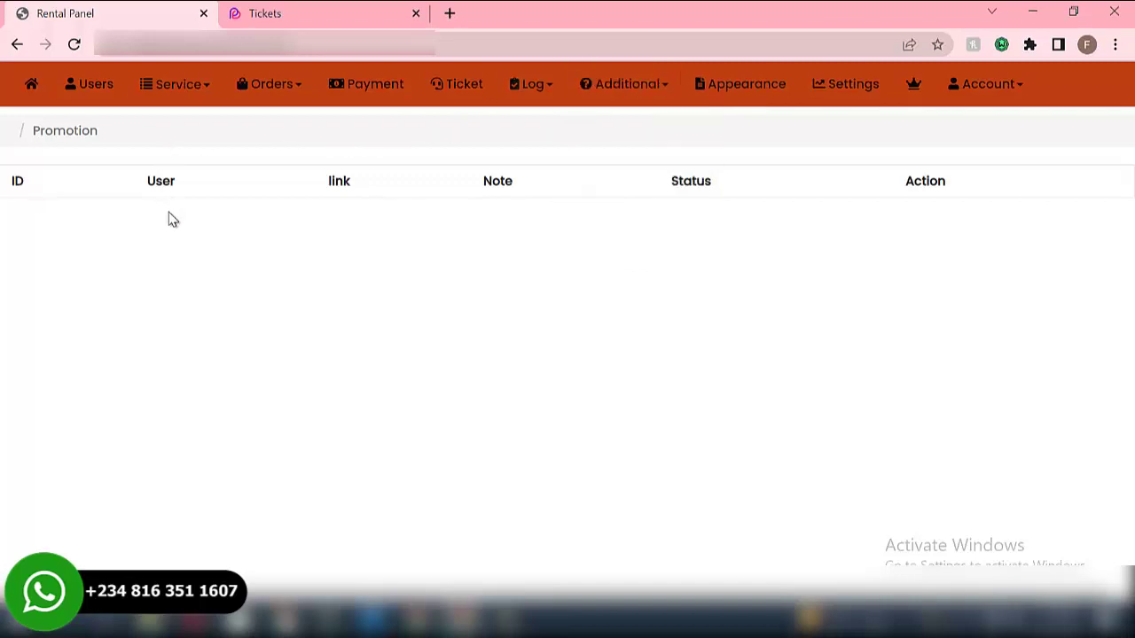
pyautogui.click(630, 88)
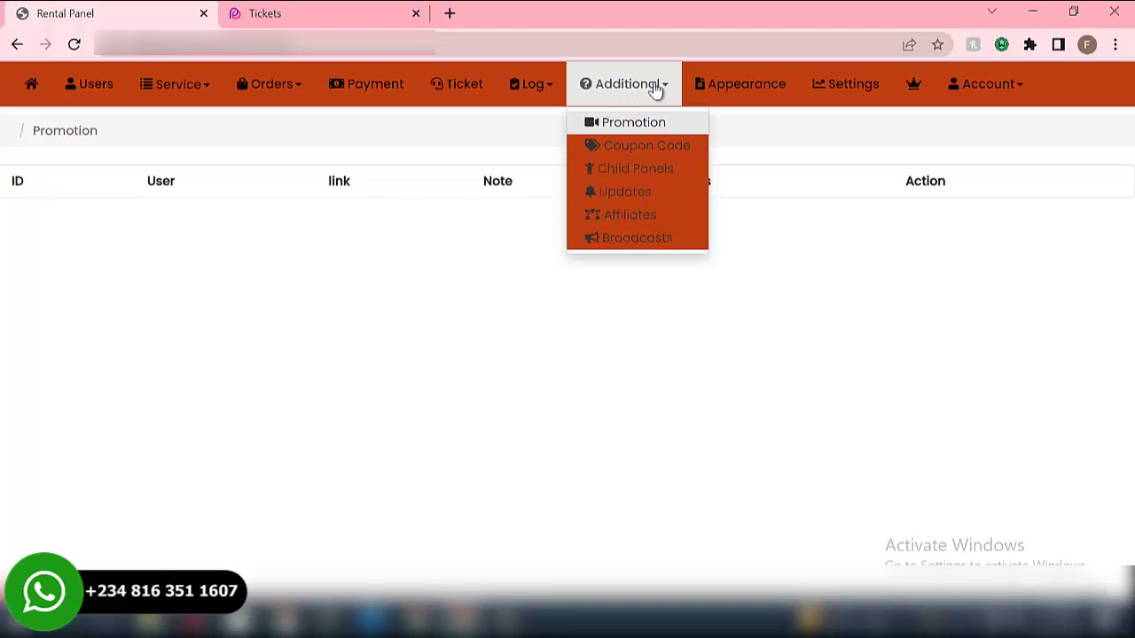
pyautogui.click(747, 84)
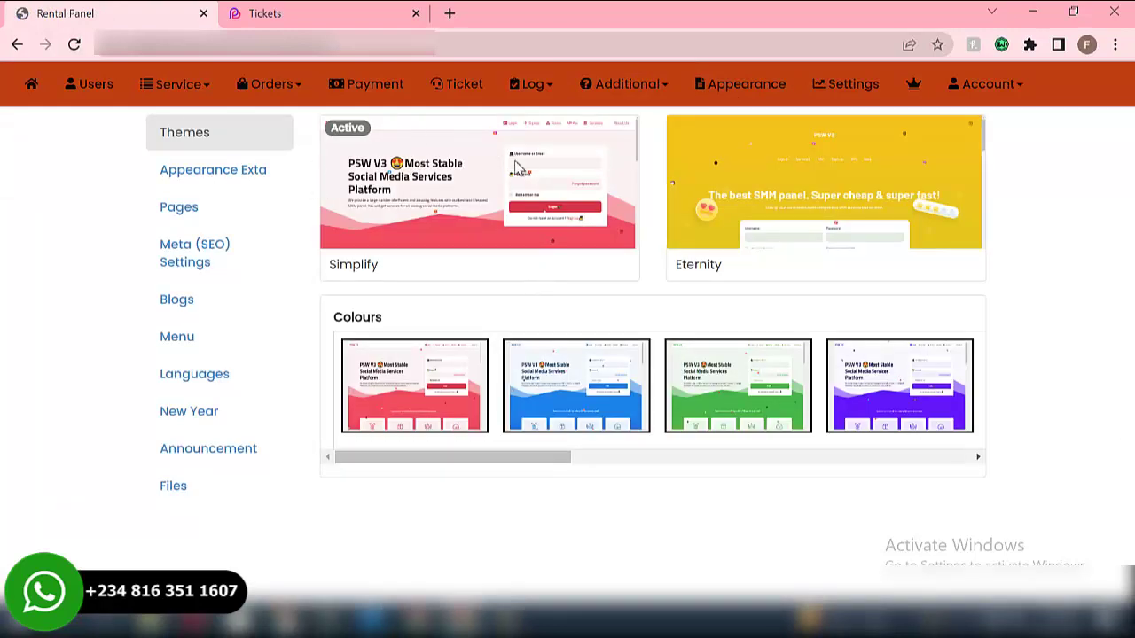
# Step: View the logged-out user login page, then scroll Simplify's colours to reveal dark, cyan and orange variants
pyautogui.click(372, 11)
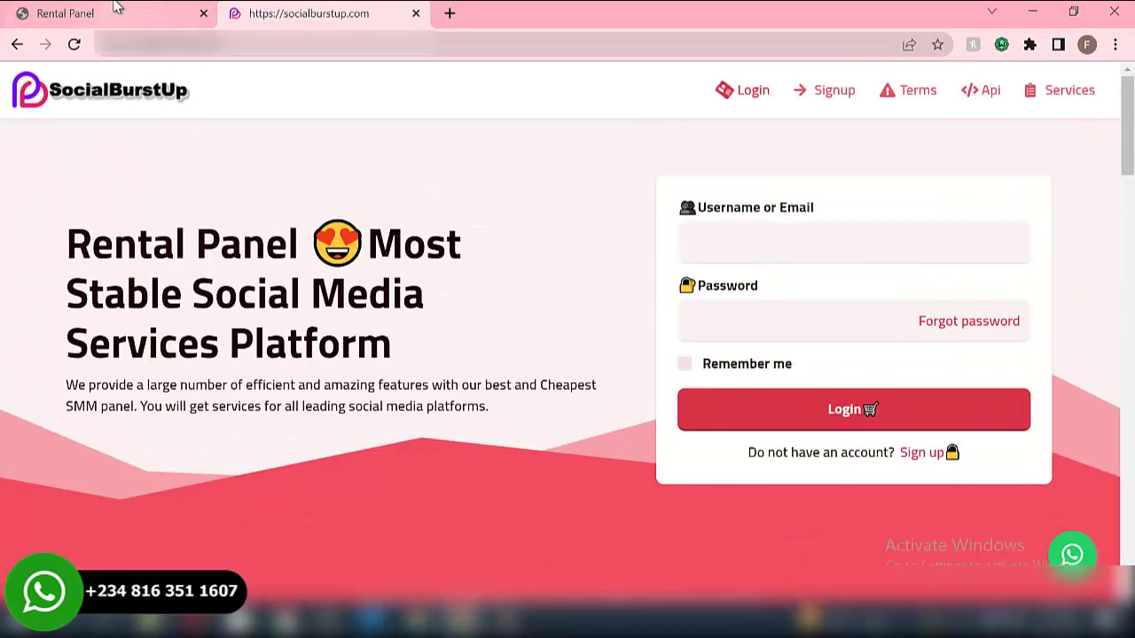
pyautogui.click(98, 13)
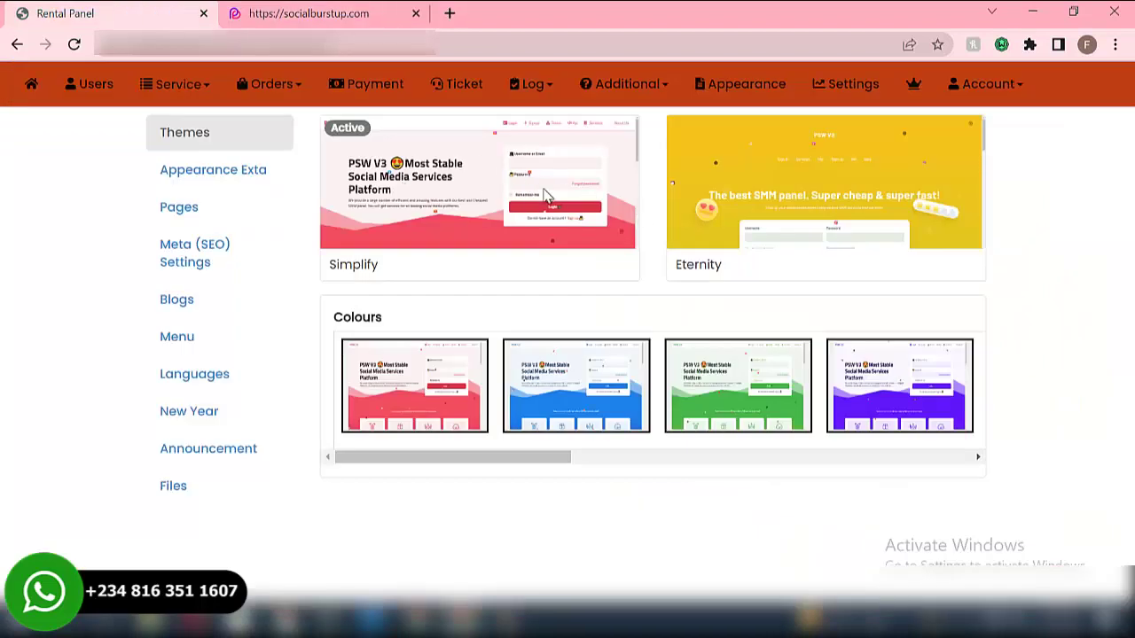
pyautogui.moveTo(825, 197)
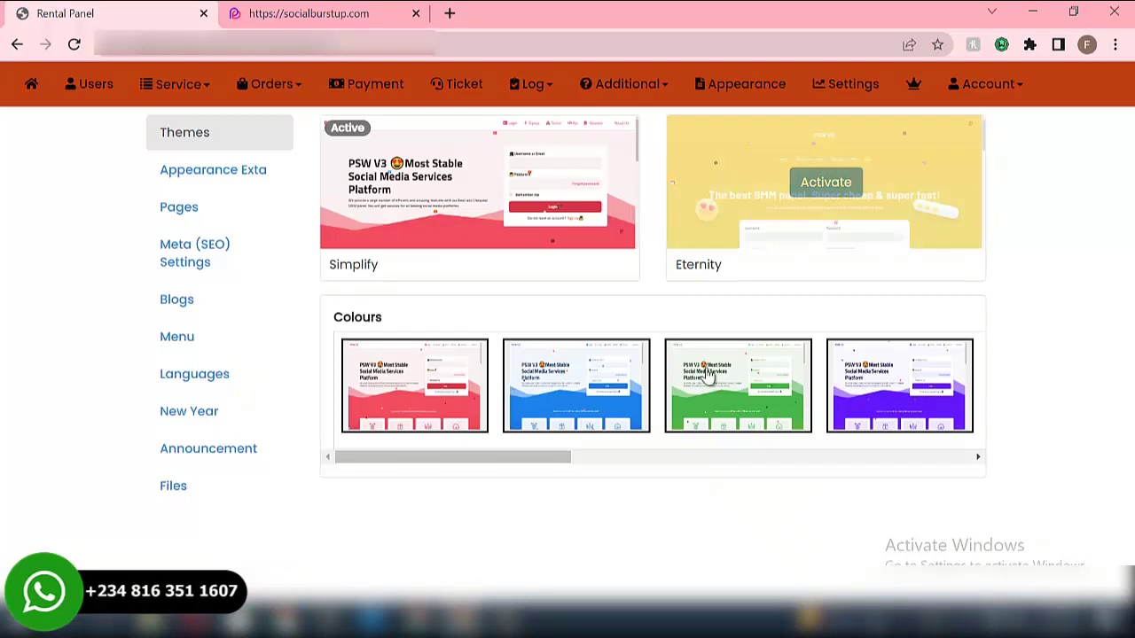
pyautogui.click(978, 457)
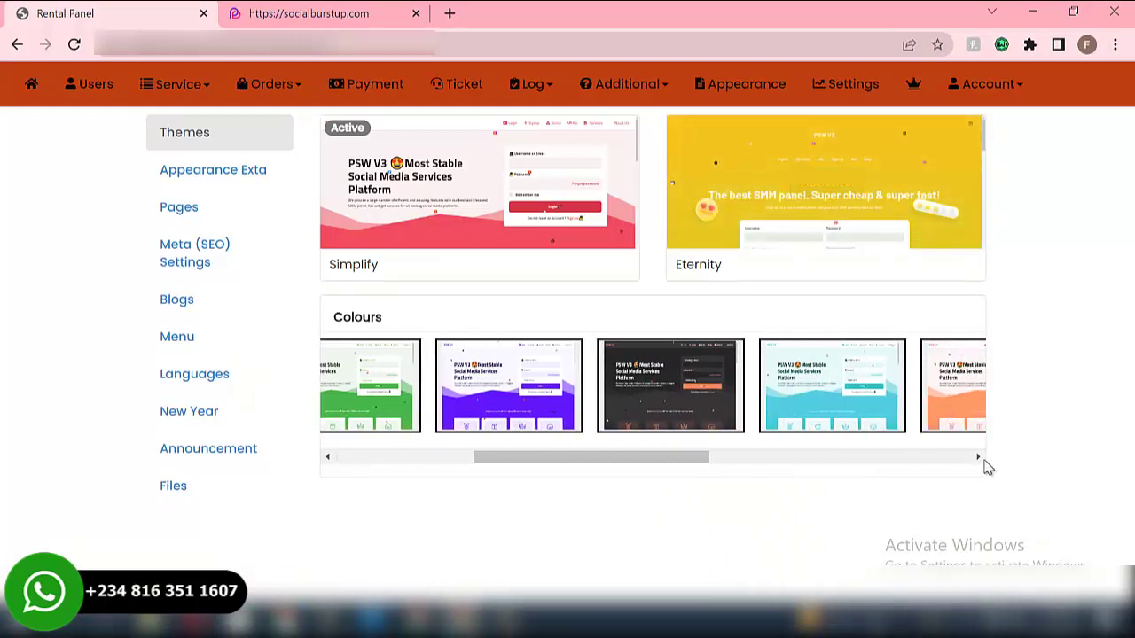
pyautogui.click(978, 457)
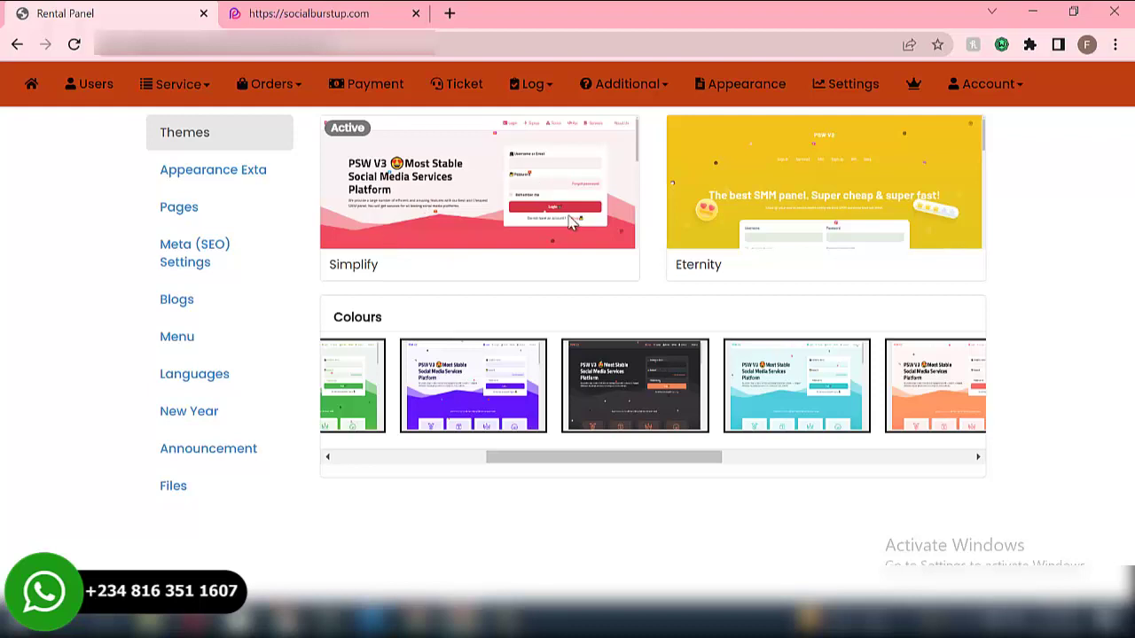
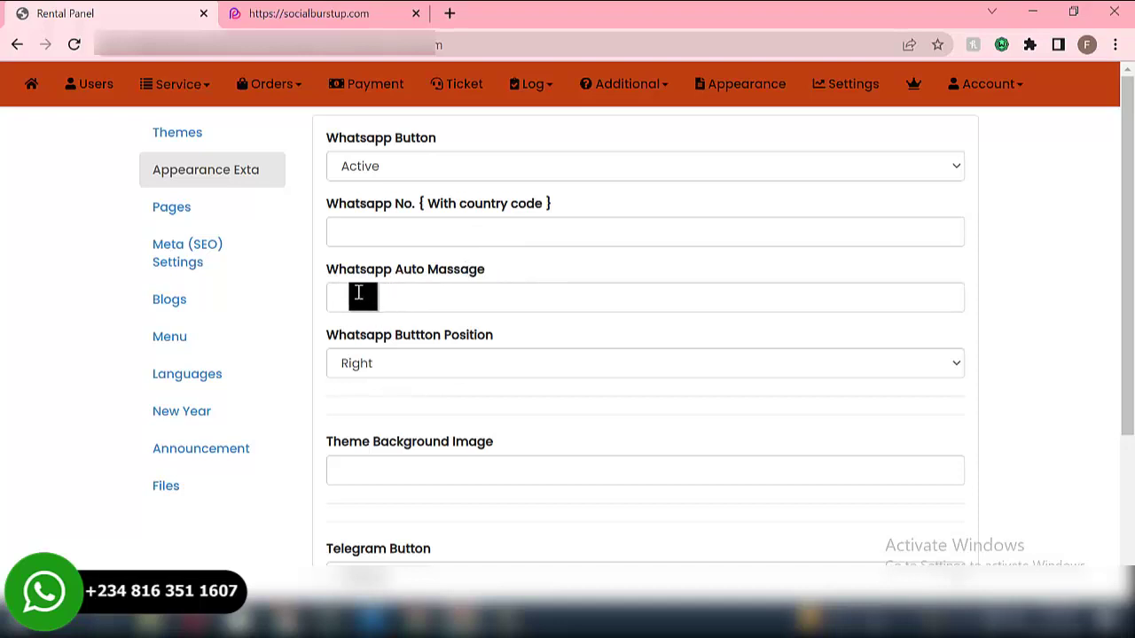
pyautogui.scroll(-2, 360, 297)
pyautogui.scroll(2, 360, 295)
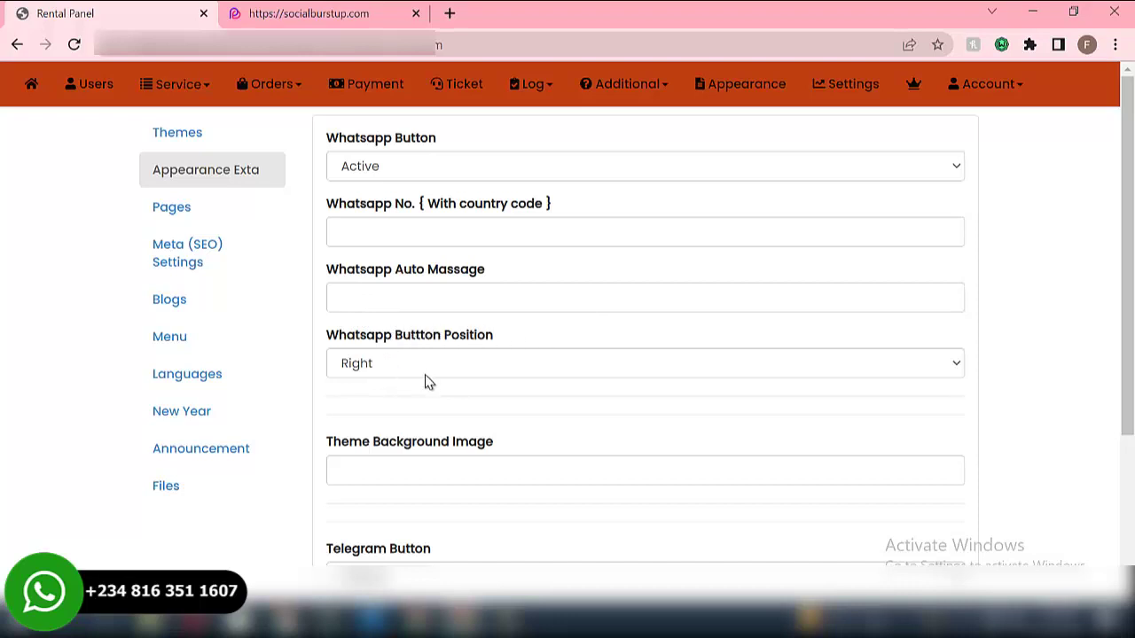
pyautogui.scroll(-1, 417, 395)
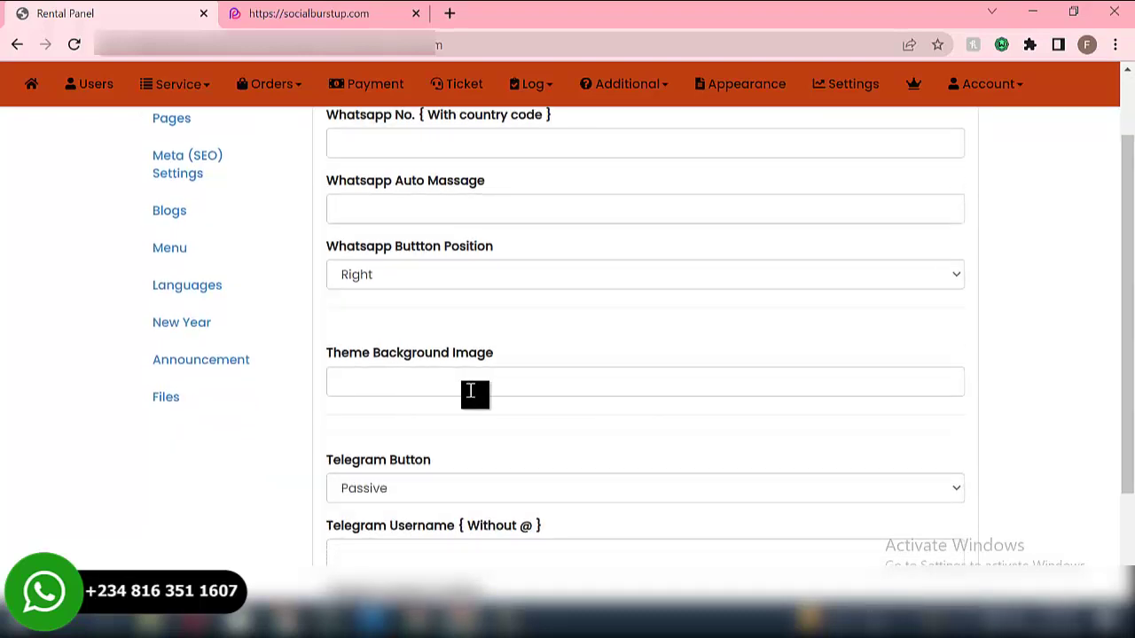
pyautogui.scroll(-2, 479, 372)
pyautogui.scroll(1, 426, 337)
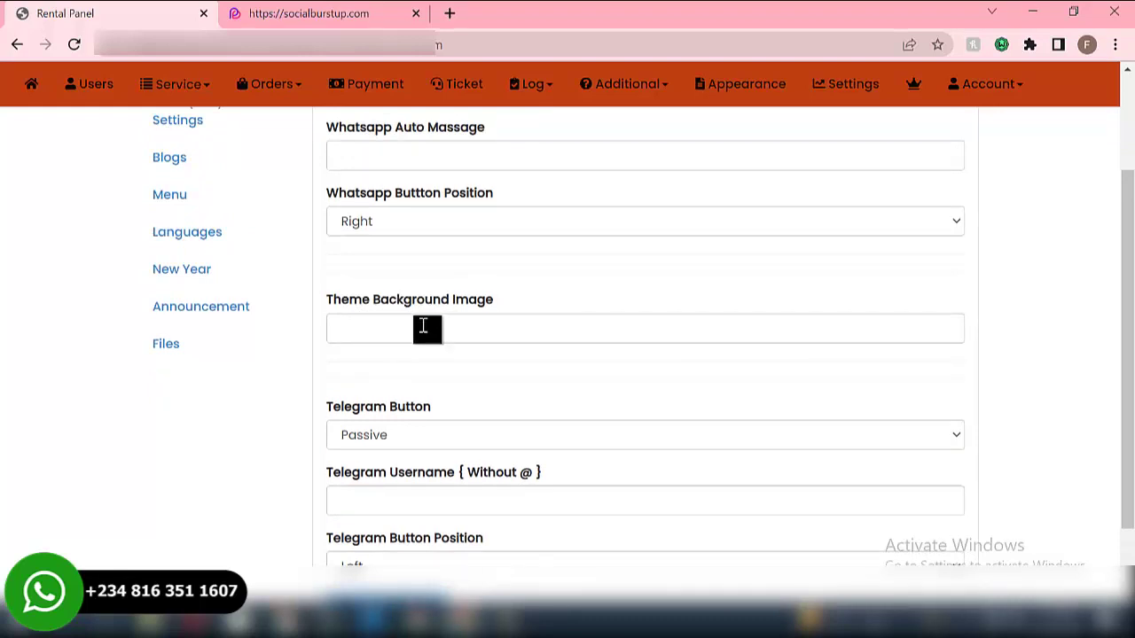
pyautogui.scroll(-1, 435, 326)
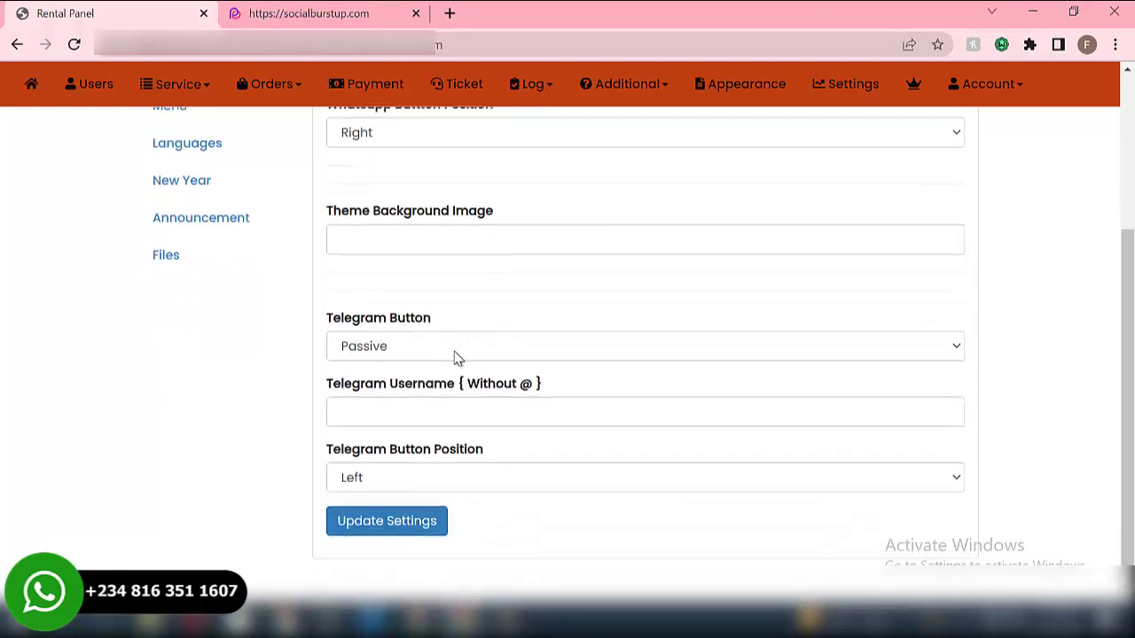
pyautogui.click(460, 353)
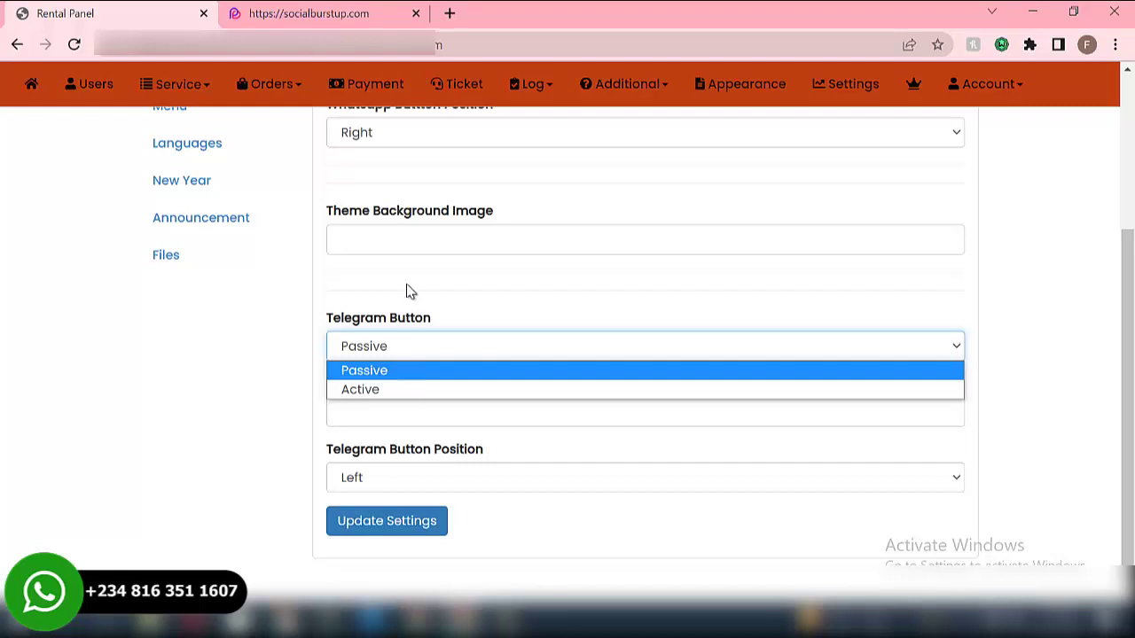
pyautogui.click(308, 13)
pyautogui.scroll(-5, 402, 365)
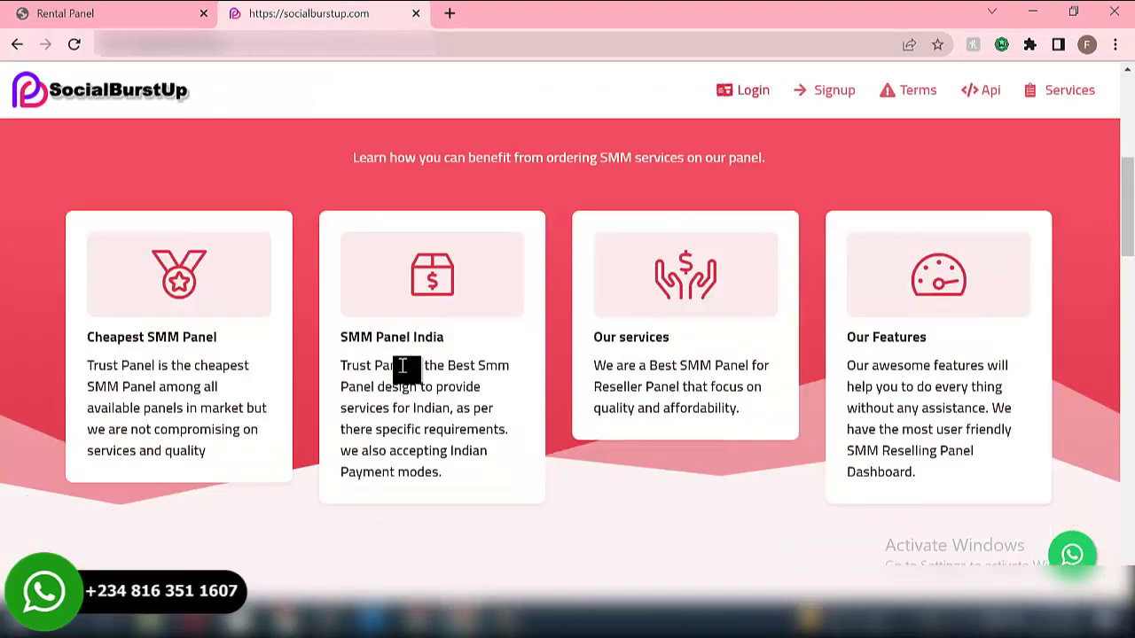
pyautogui.scroll(-5, 402, 365)
pyautogui.scroll(10, 261, 370)
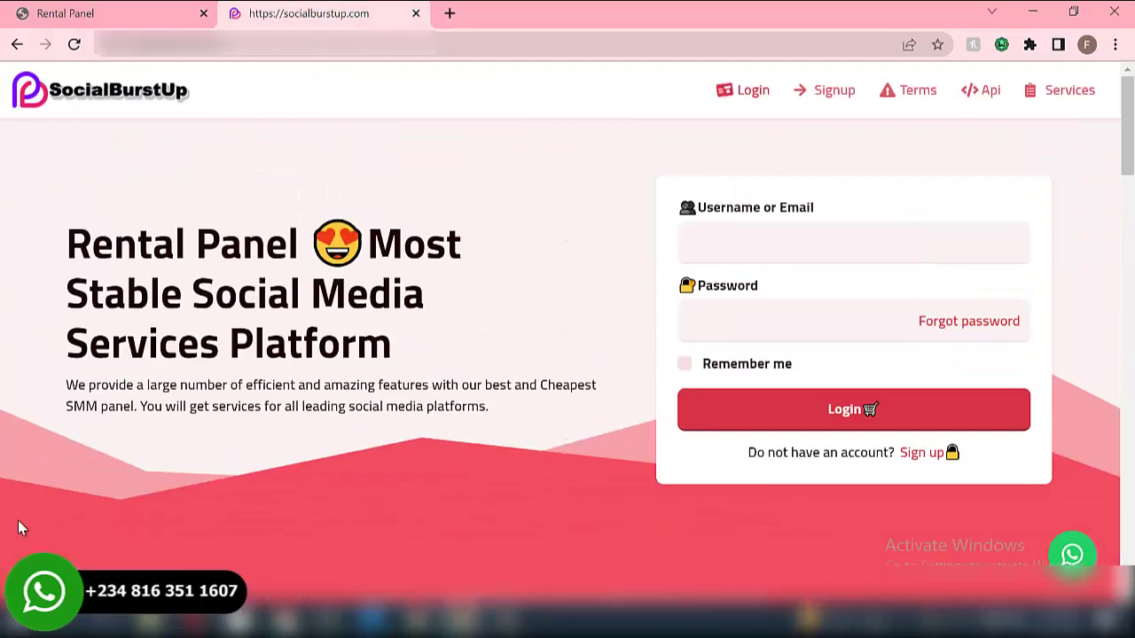
pyautogui.click(97, 10)
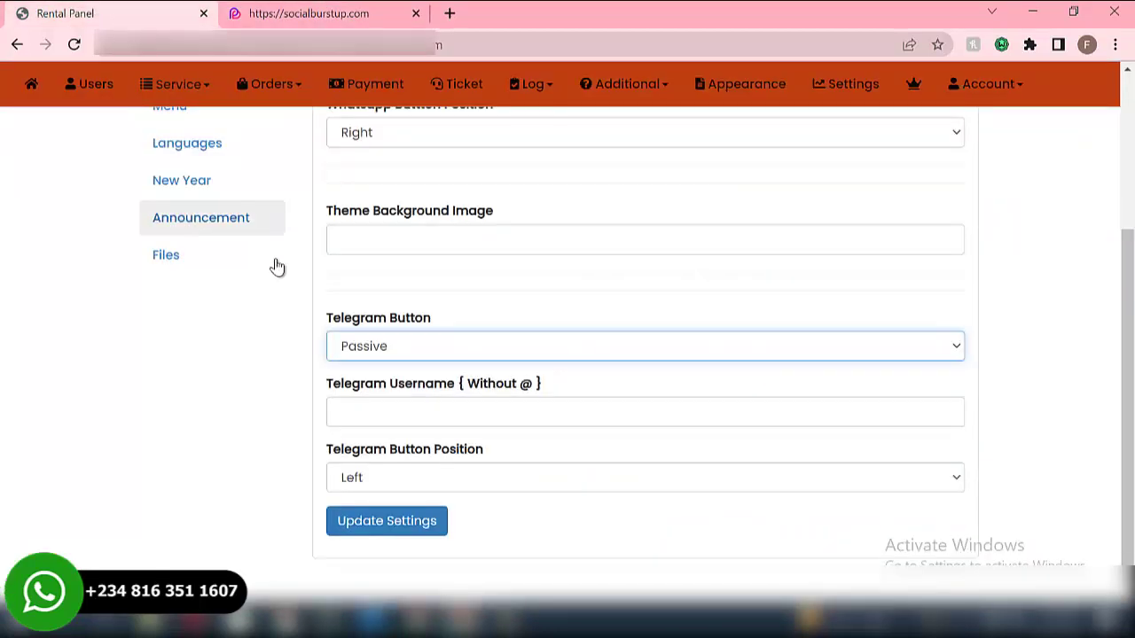
# Step: Review the Telegram Button Position choices, keep it on Left, and move to another appearance settings page
pyautogui.click(428, 479)
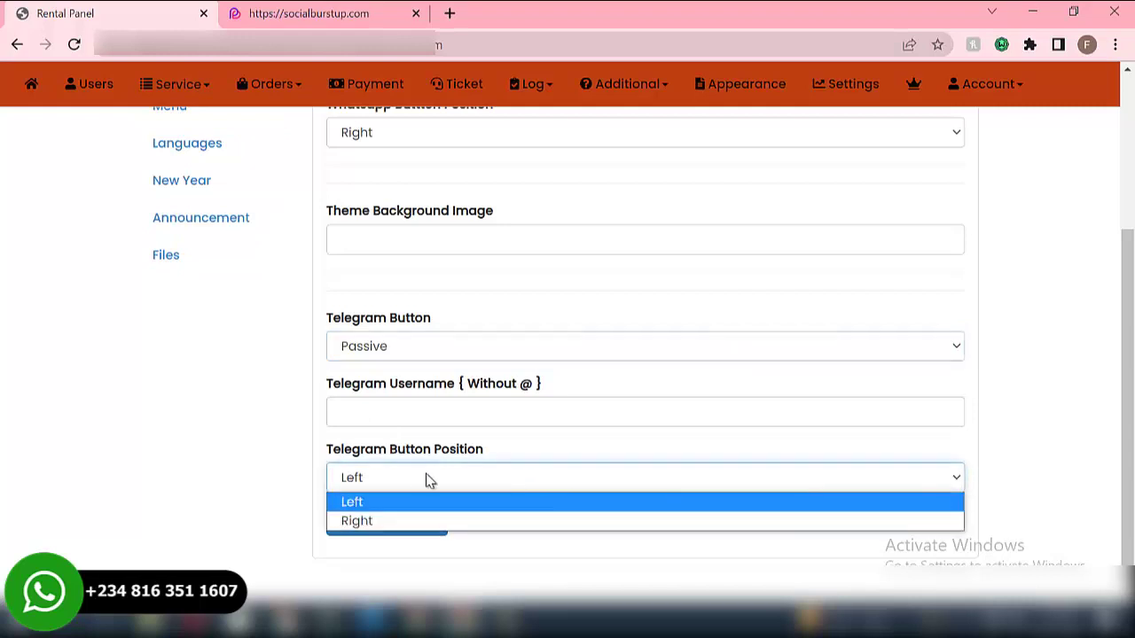
pyautogui.click(259, 484)
pyautogui.click(415, 479)
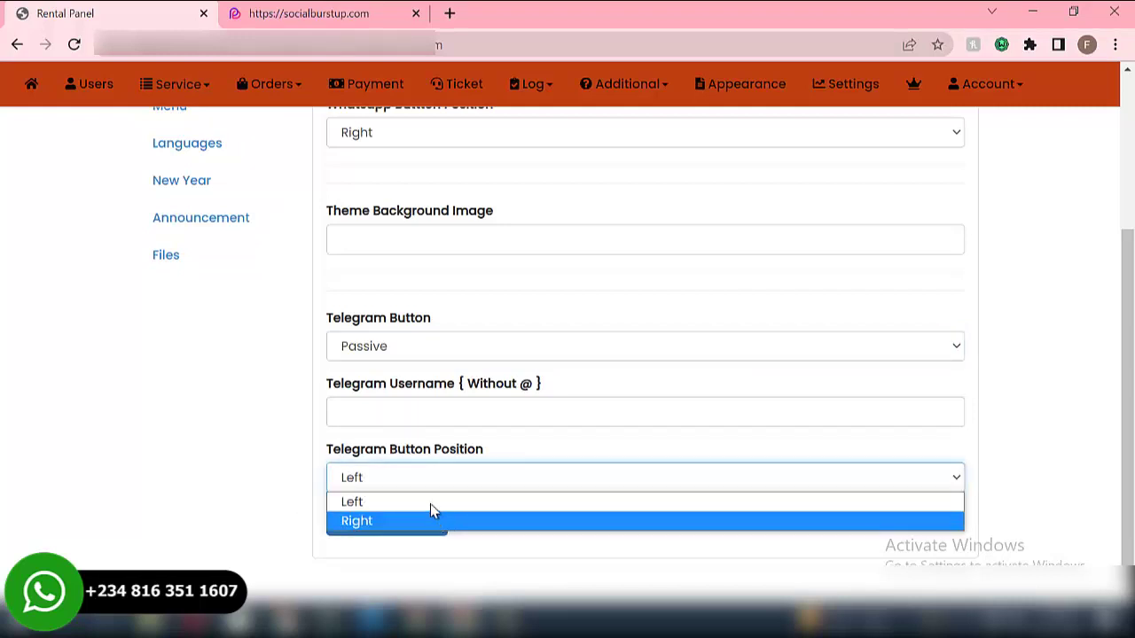
pyautogui.click(251, 431)
pyautogui.scroll(3, 215, 381)
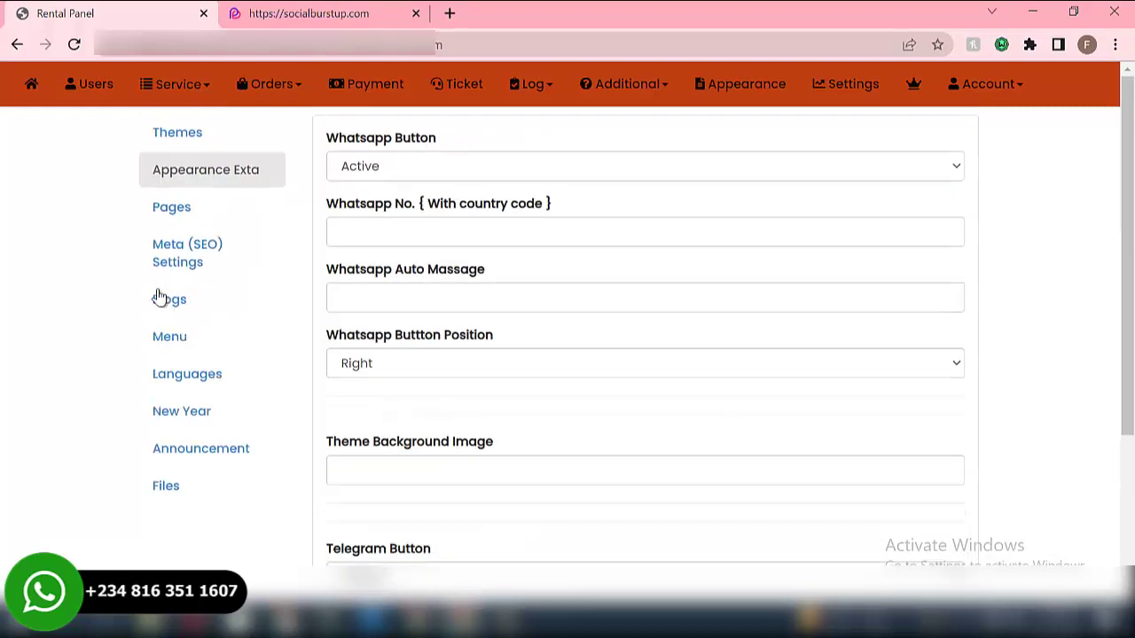
pyautogui.click(185, 213)
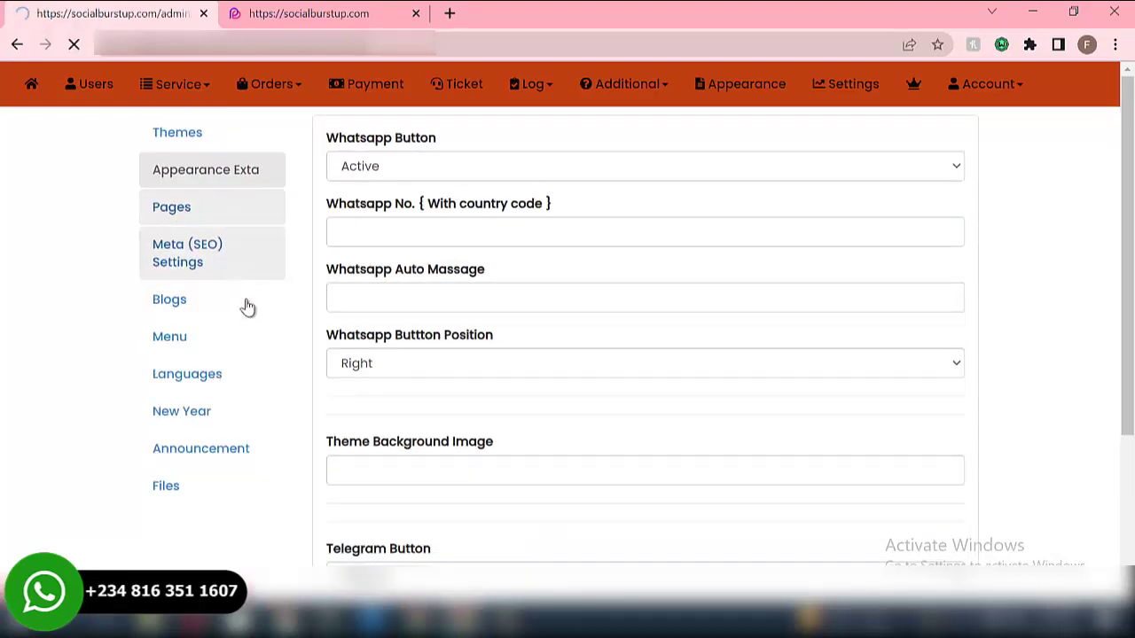